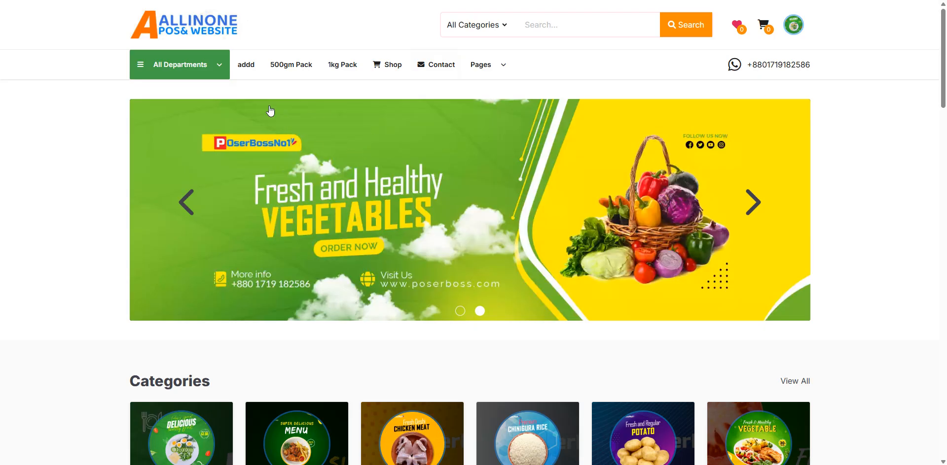
- Open the signed-in account's My Orders page and review the order list with its statuses
{"action": "left_click", "coordinate": [219, 70]}
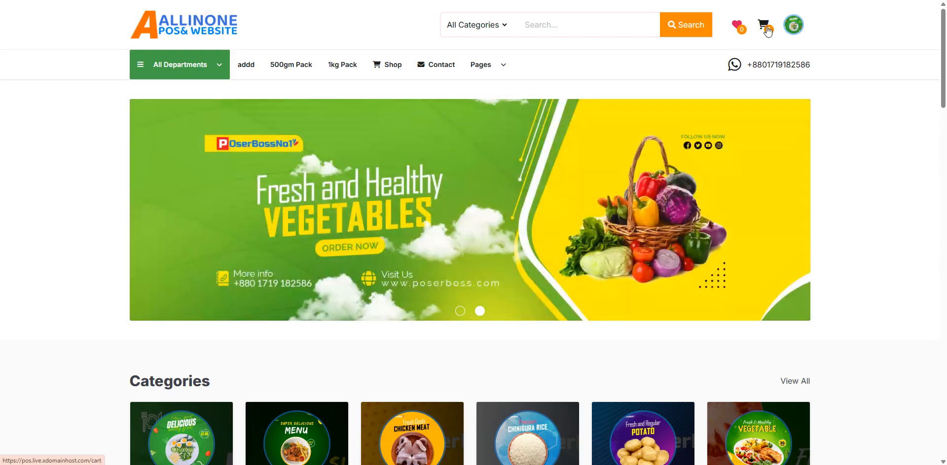
{"action": "left_click", "coordinate": [793, 25]}
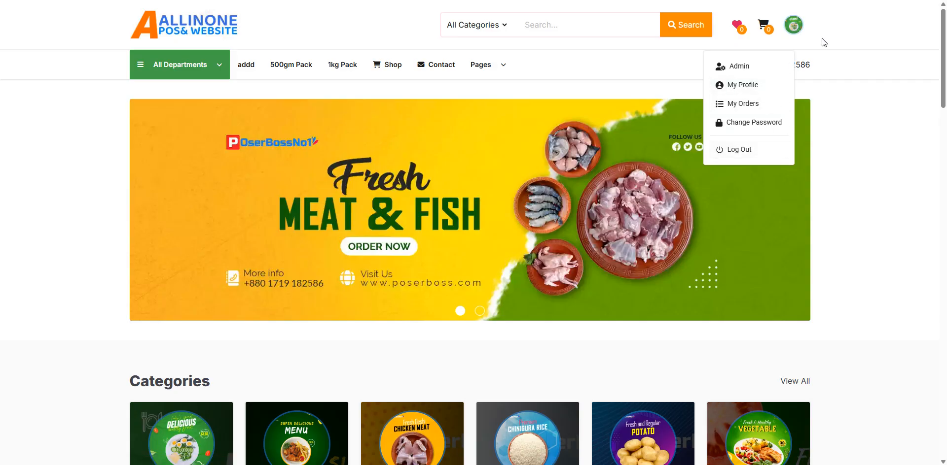
{"action": "left_click", "coordinate": [797, 30]}
{"action": "left_click", "coordinate": [793, 27]}
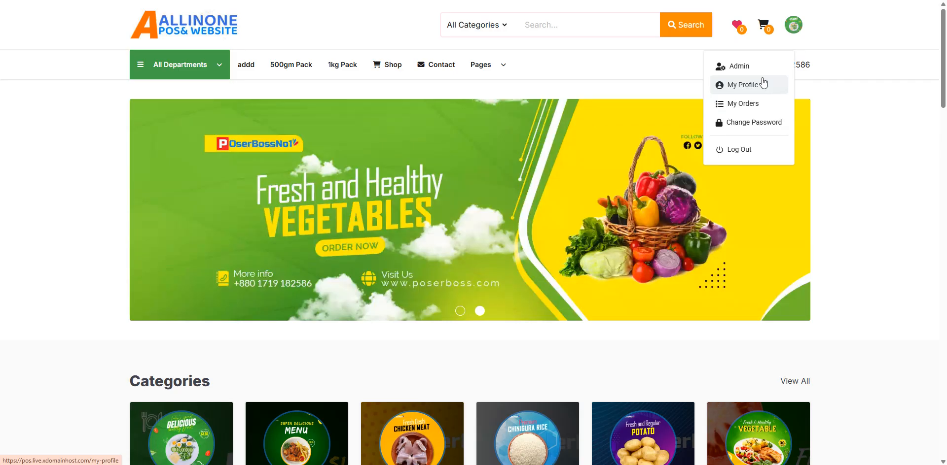
{"action": "left_click", "coordinate": [742, 104]}
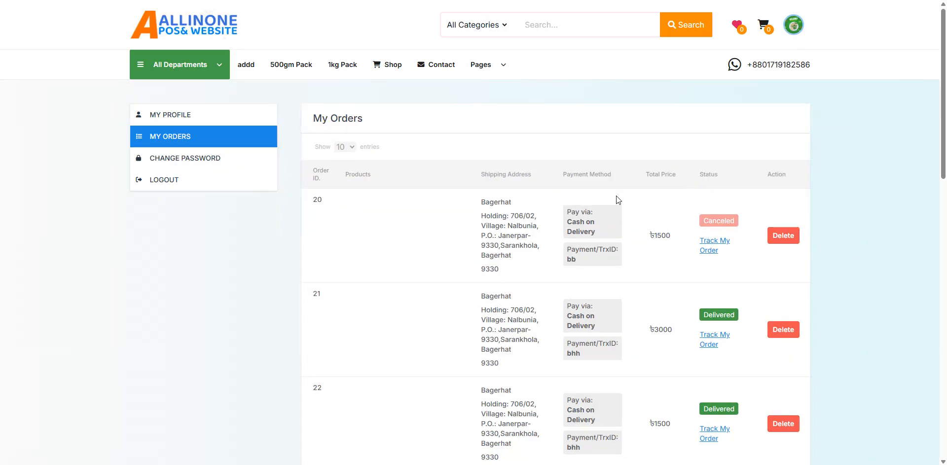
{"action": "scroll", "coordinate": [586, 281], "scroll_direction": "down", "scroll_amount": 1}
{"action": "scroll", "coordinate": [601, 301], "scroll_direction": "down", "scroll_amount": 8}
{"action": "scroll", "coordinate": [600, 302], "scroll_direction": "up", "scroll_amount": 7}
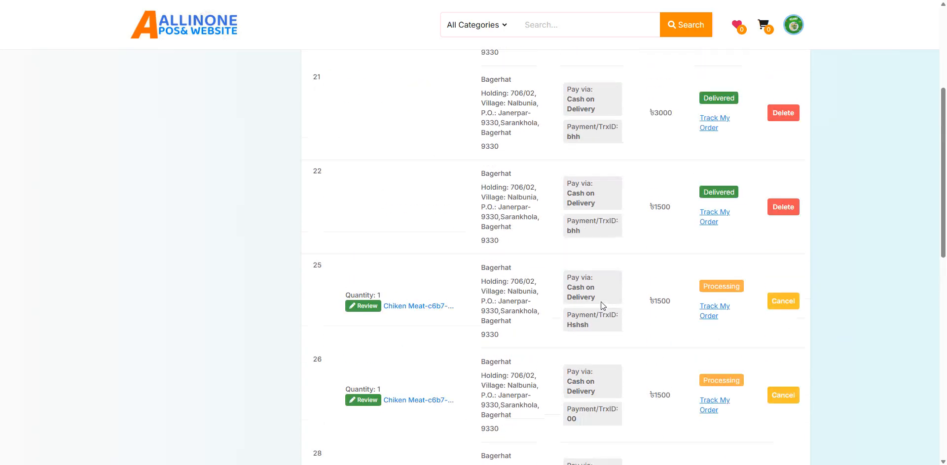
{"action": "scroll", "coordinate": [682, 253], "scroll_direction": "up", "scroll_amount": 1}
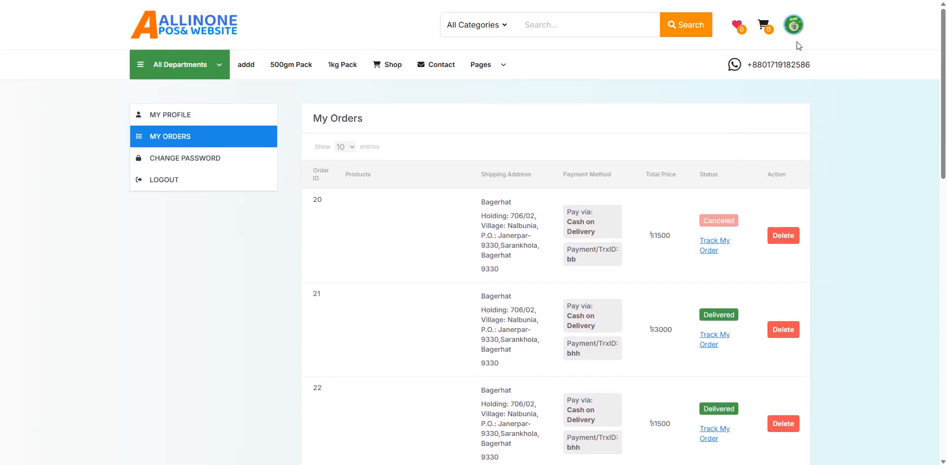
- Return from the My Orders page to the store's home page
{"action": "left_click", "coordinate": [794, 26]}
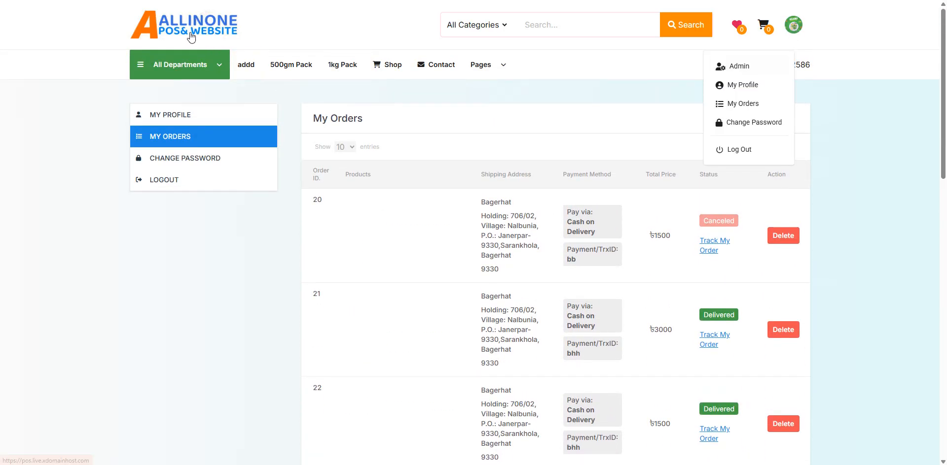
{"action": "left_click", "coordinate": [213, 33]}
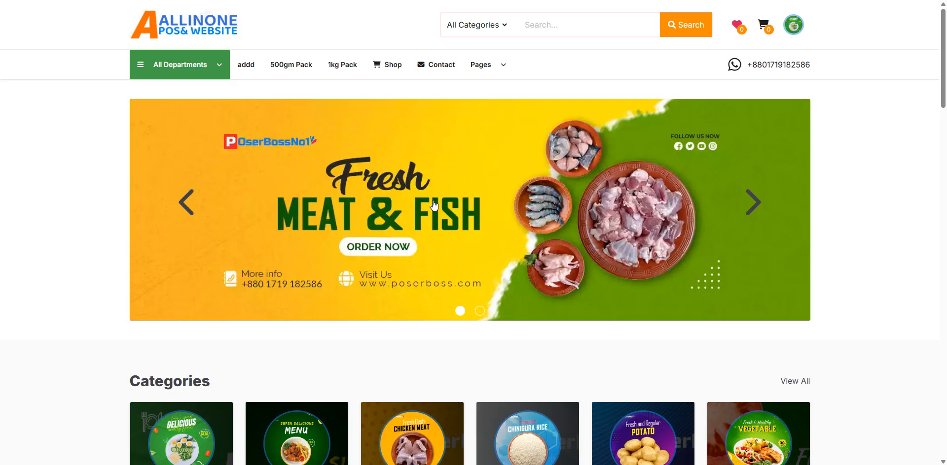
{"action": "left_click", "coordinate": [434, 206]}
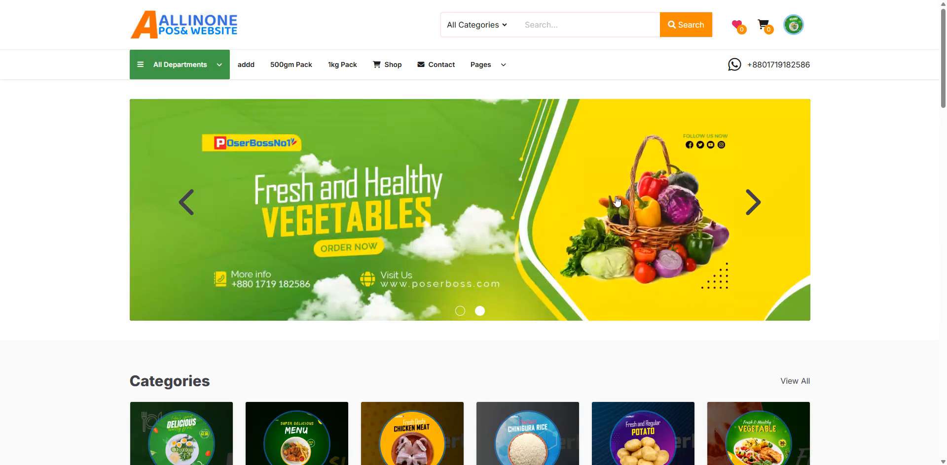
- Browse the addd, 500gm Pack and 1kg Pack categories one by one, returning to the home page after each
{"action": "scroll", "coordinate": [308, 228], "scroll_direction": "down", "scroll_amount": 3}
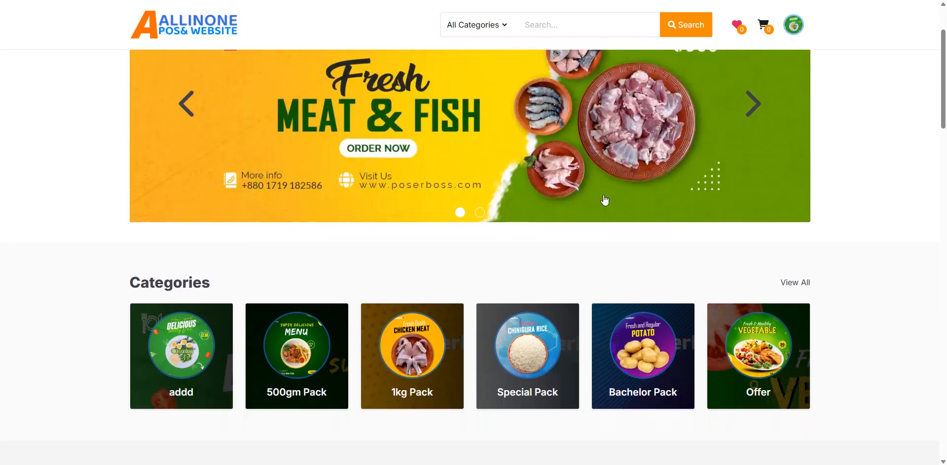
{"action": "left_click_drag", "start_coordinate": [134, 232], "coordinate": [194, 232]}
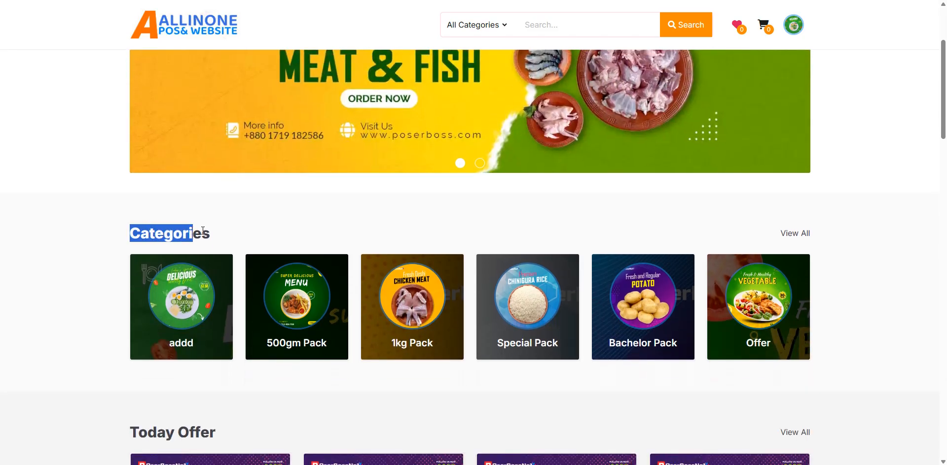
{"action": "left_click", "coordinate": [222, 230]}
{"action": "scroll", "coordinate": [221, 271], "scroll_direction": "down", "scroll_amount": 1}
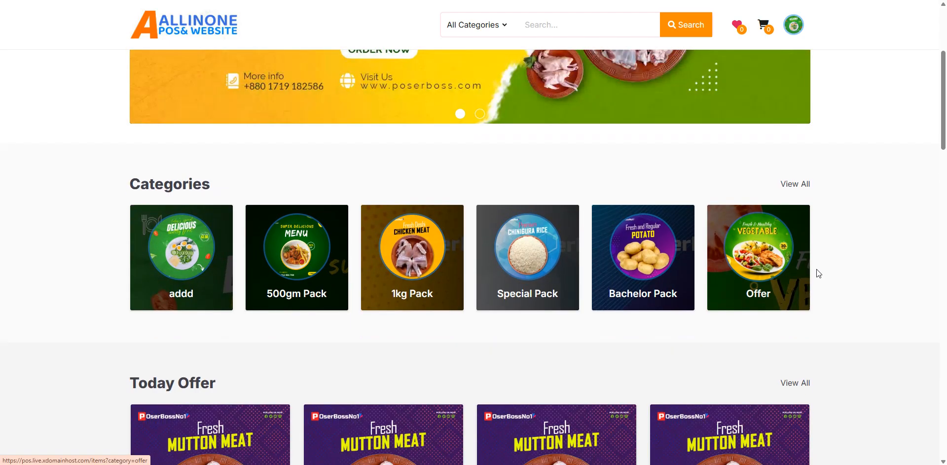
{"action": "left_click", "coordinate": [197, 240]}
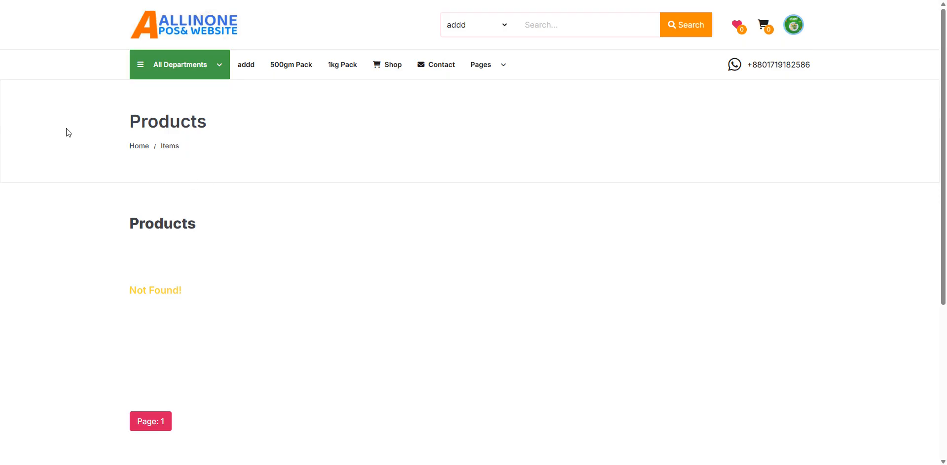
{"action": "key", "text": "alt+Left"}
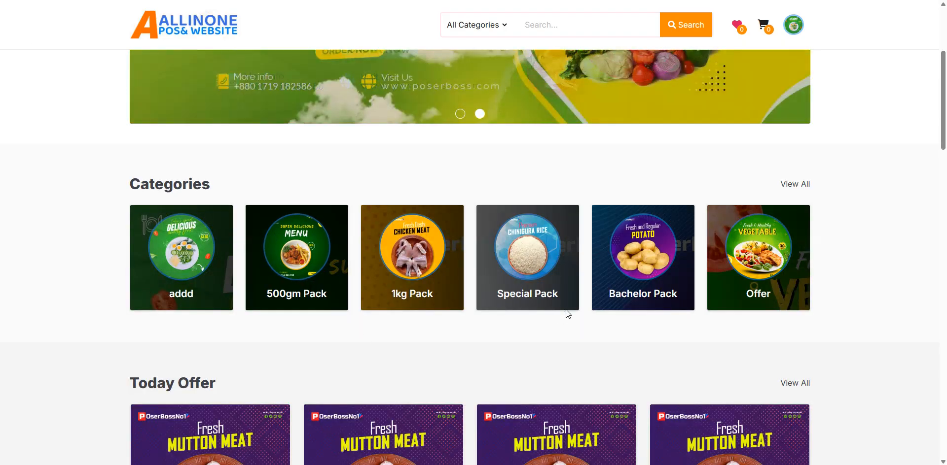
{"action": "left_click", "coordinate": [338, 269]}
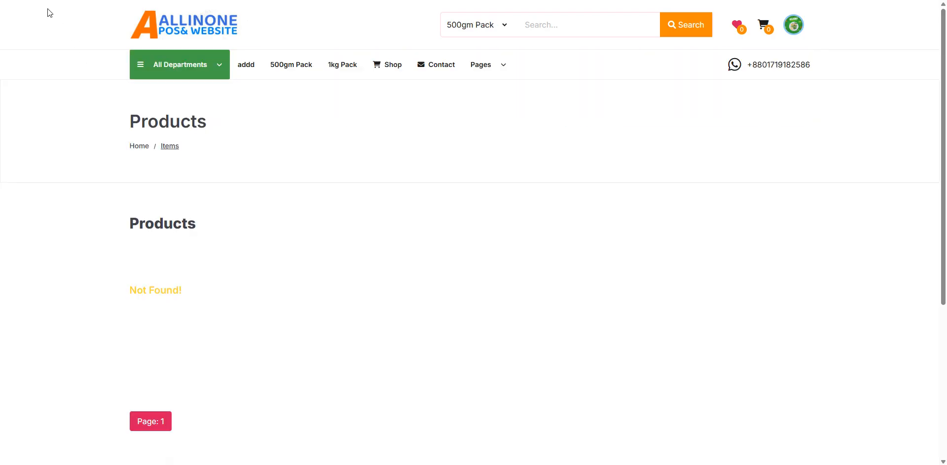
{"action": "key", "text": "alt+Left"}
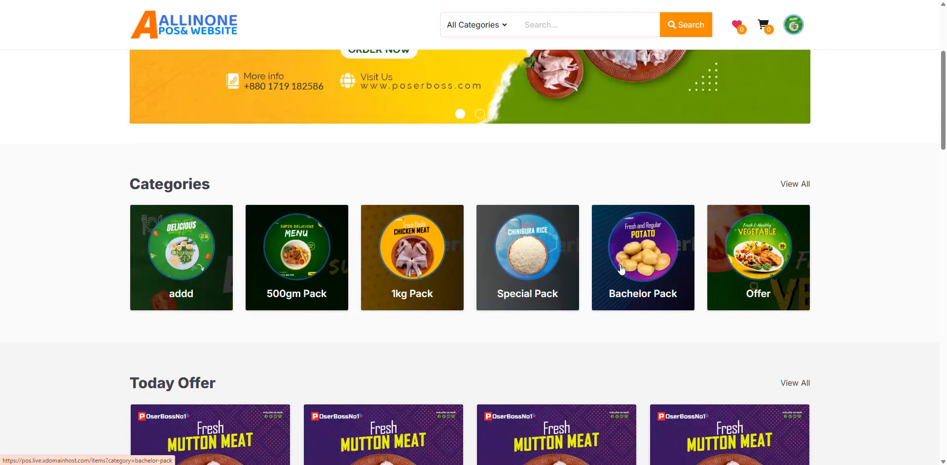
{"action": "left_click", "coordinate": [448, 281]}
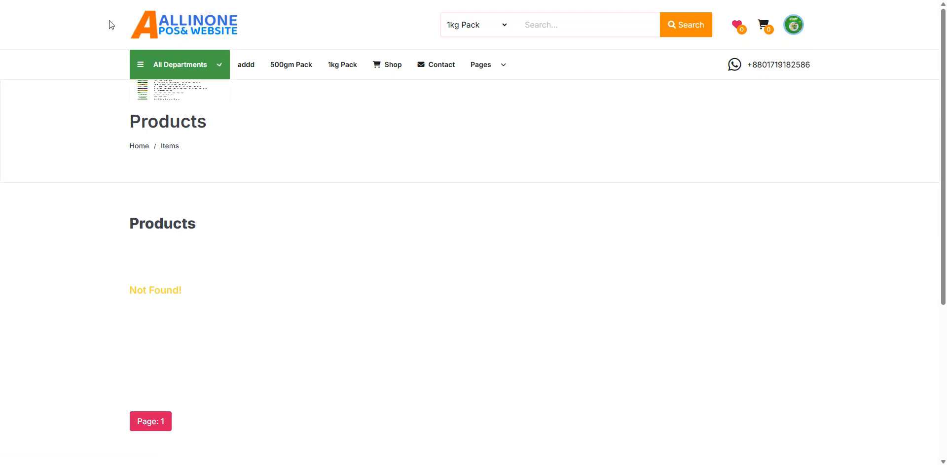
{"action": "key", "text": "alt+Left"}
- Add the product Chiken Meat-c6b7-cd48 from the Today Offer section to the cart
{"action": "scroll", "coordinate": [461, 211], "scroll_direction": "down", "scroll_amount": 5}
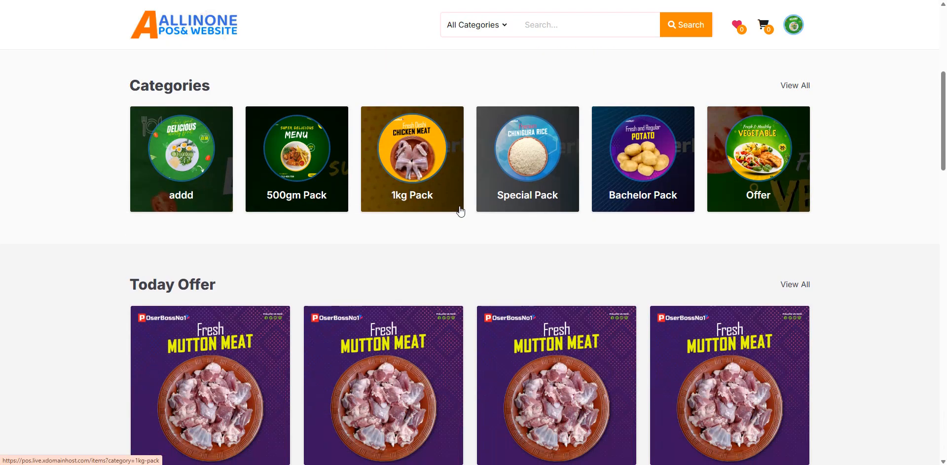
{"action": "left_click_drag", "start_coordinate": [130, 137], "coordinate": [219, 134]}
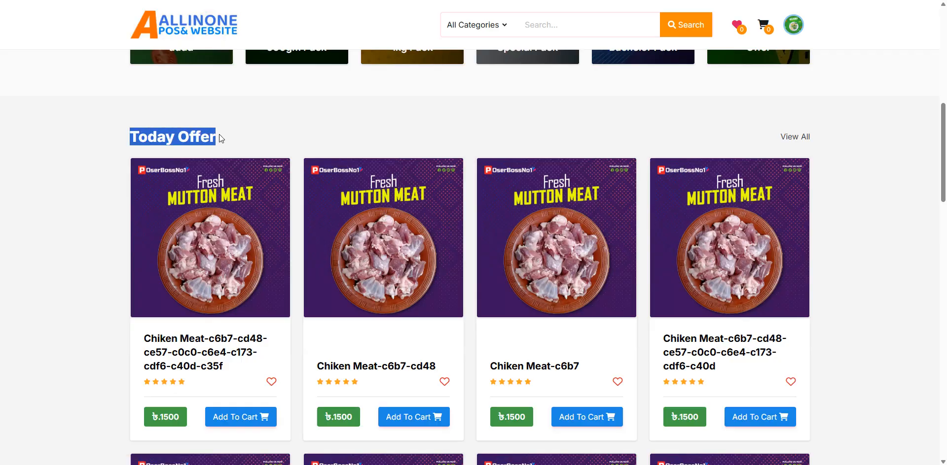
{"action": "left_click", "coordinate": [132, 133]}
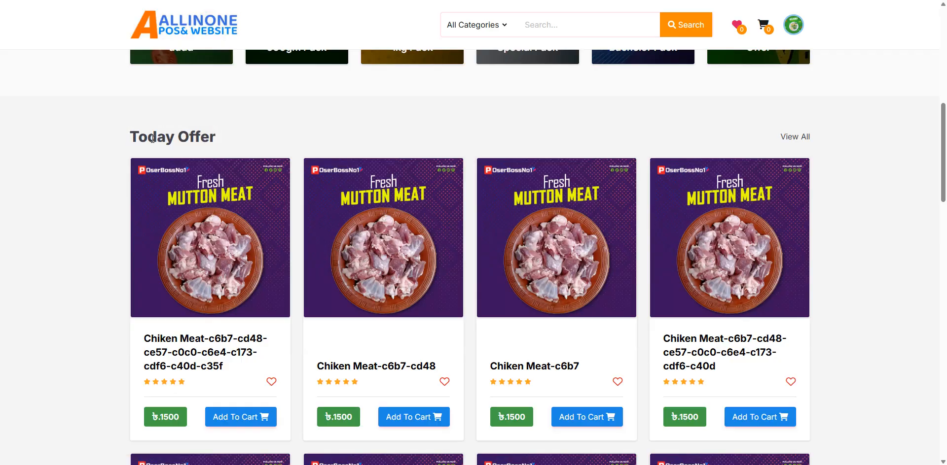
{"action": "scroll", "coordinate": [172, 182], "scroll_direction": "down", "scroll_amount": 2}
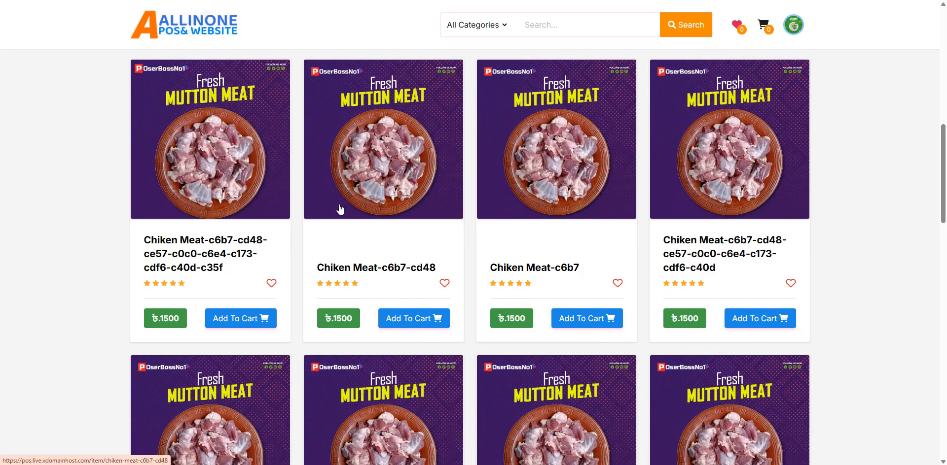
{"action": "scroll", "coordinate": [430, 297], "scroll_direction": "down", "scroll_amount": 1}
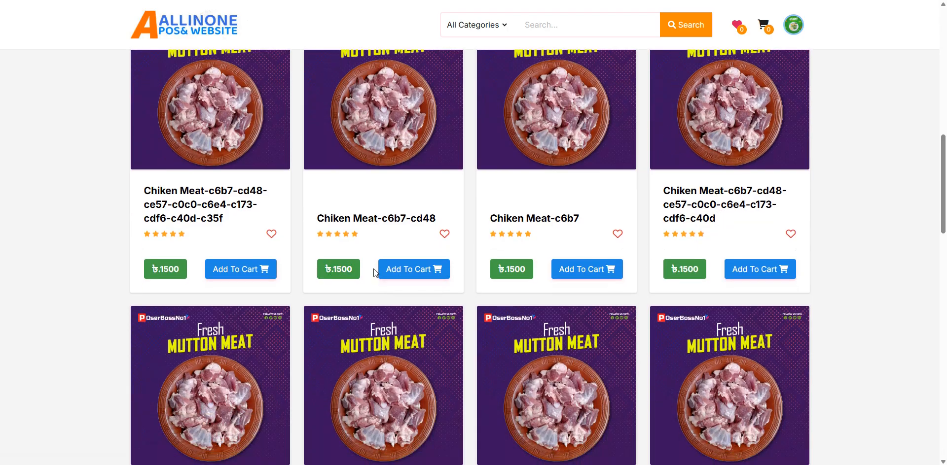
{"action": "left_click", "coordinate": [392, 272]}
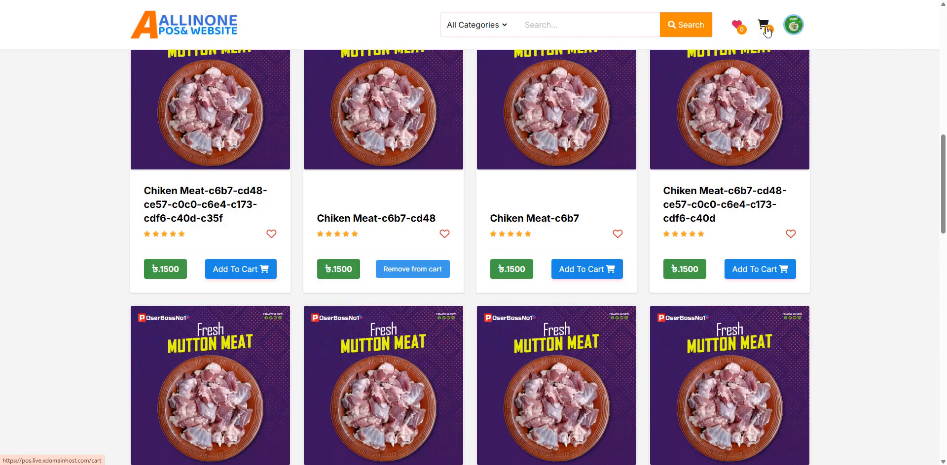
- Look through the home page's Popular Products and New Products sections and the footer
{"action": "scroll", "coordinate": [603, 196], "scroll_direction": "down", "scroll_amount": 5}
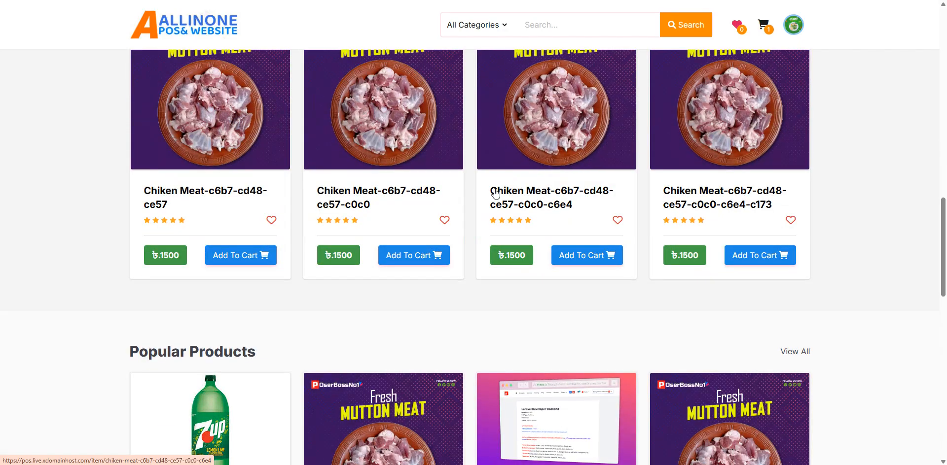
{"action": "scroll", "coordinate": [260, 207], "scroll_direction": "down", "scroll_amount": 4}
{"action": "scroll", "coordinate": [347, 255], "scroll_direction": "down", "scroll_amount": 5}
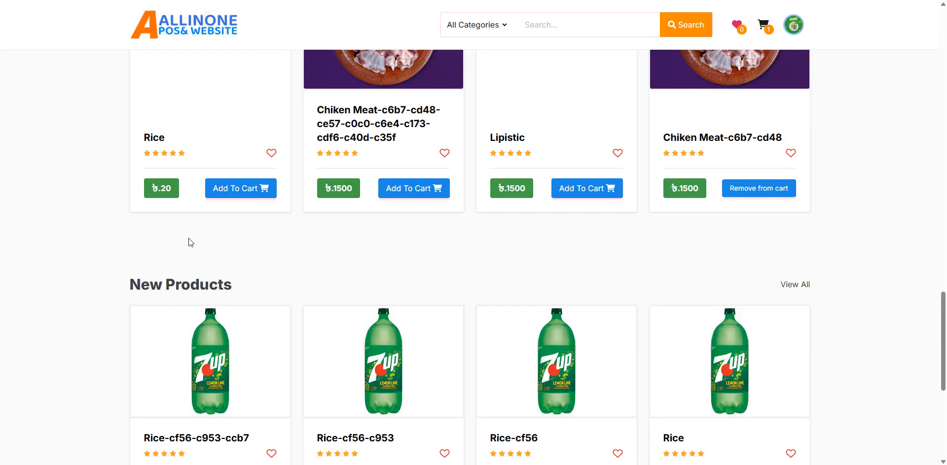
{"action": "scroll", "coordinate": [189, 238], "scroll_direction": "down", "scroll_amount": 6}
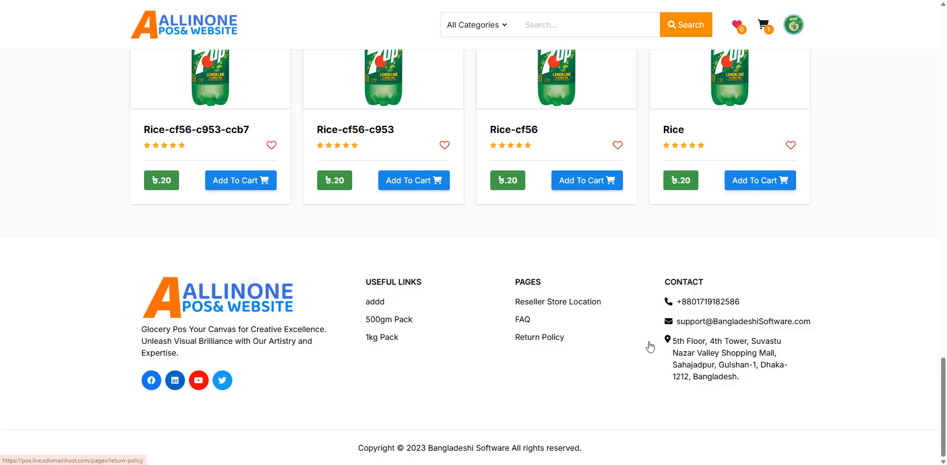
{"action": "scroll", "coordinate": [645, 282], "scroll_direction": "up", "scroll_amount": 8}
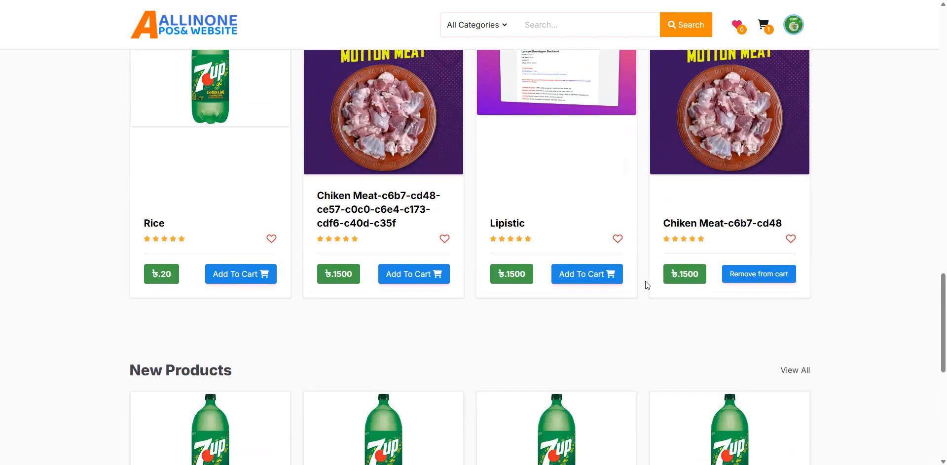
{"action": "scroll", "coordinate": [400, 230], "scroll_direction": "up", "scroll_amount": 2}
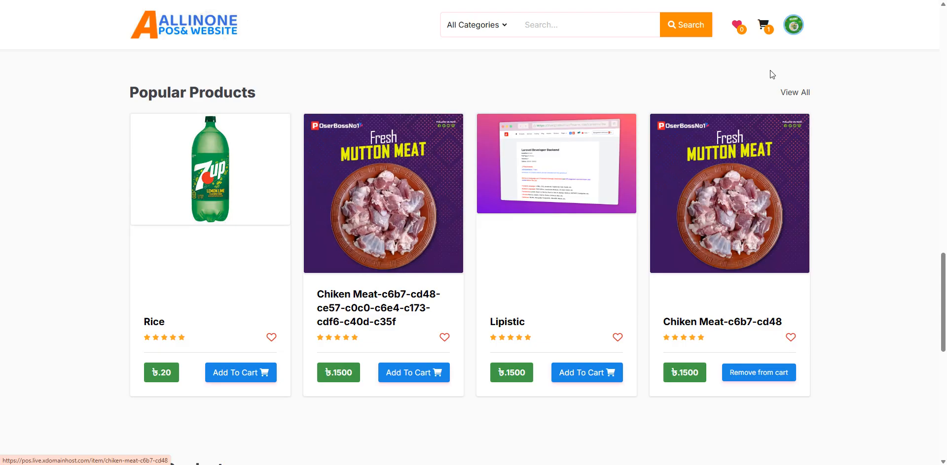
- Open the shopping cart, try raising the quantity of Chiken Meat-c6b7-cd48, and set it back to 1
{"action": "left_click", "coordinate": [764, 30]}
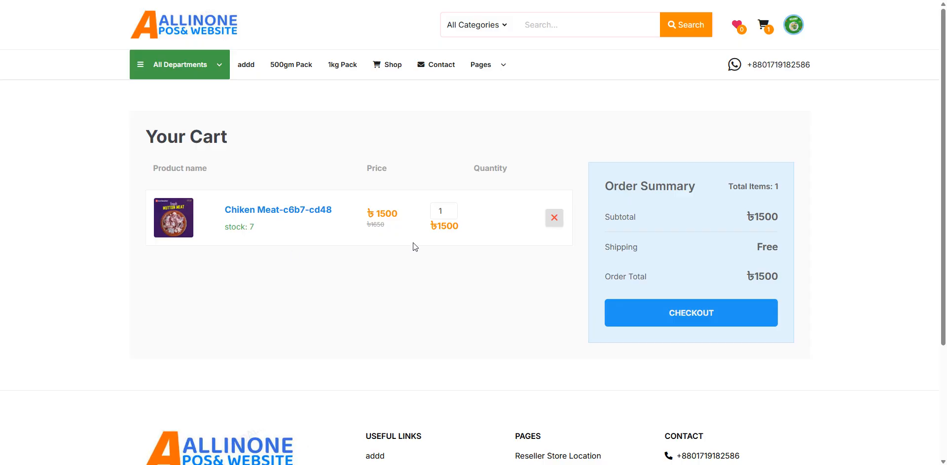
{"action": "left_click", "coordinate": [451, 208]}
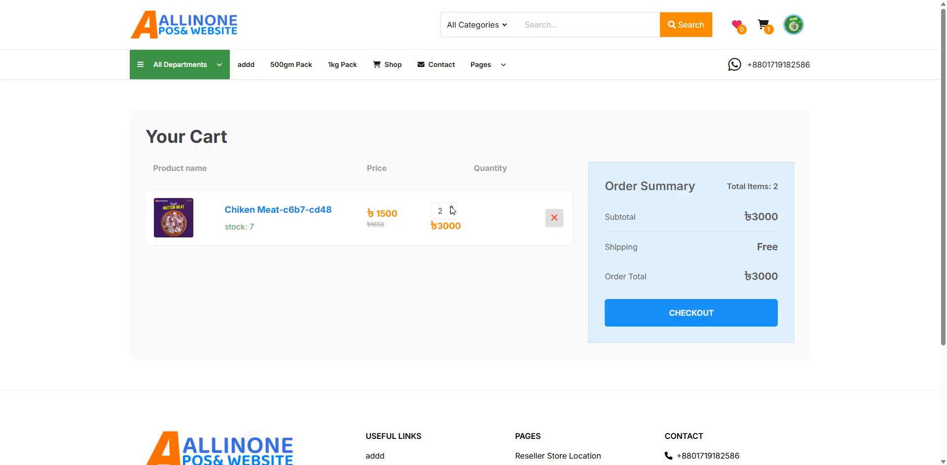
{"action": "left_click", "coordinate": [452, 209]}
{"action": "left_click", "coordinate": [451, 214]}
{"action": "left_click", "coordinate": [451, 214]}
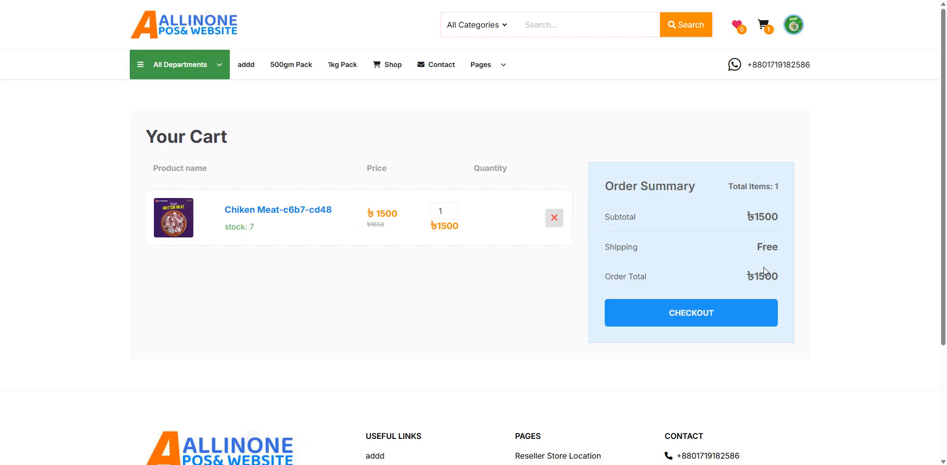
- Proceed to checkout and check the prefilled name, phone, city and postal code of the shipping address
{"action": "scroll", "coordinate": [657, 266], "scroll_direction": "down", "scroll_amount": 1}
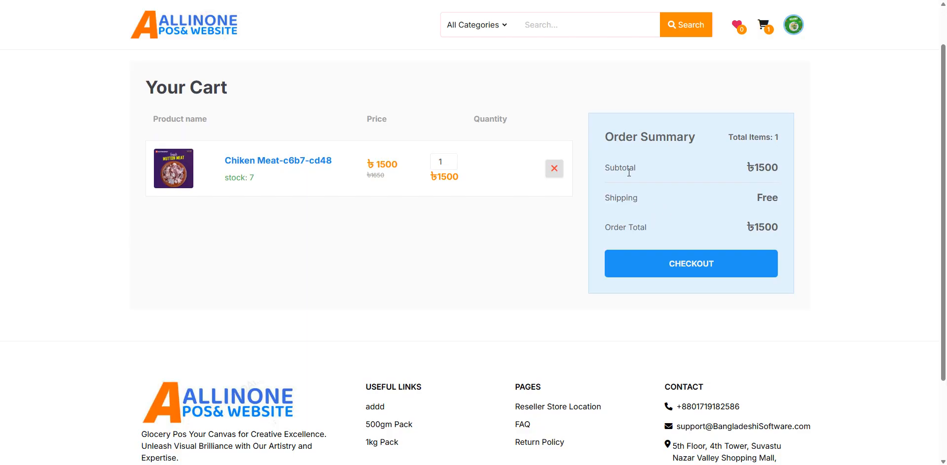
{"action": "left_click", "coordinate": [696, 273]}
{"action": "scroll", "coordinate": [372, 205], "scroll_direction": "down", "scroll_amount": 3}
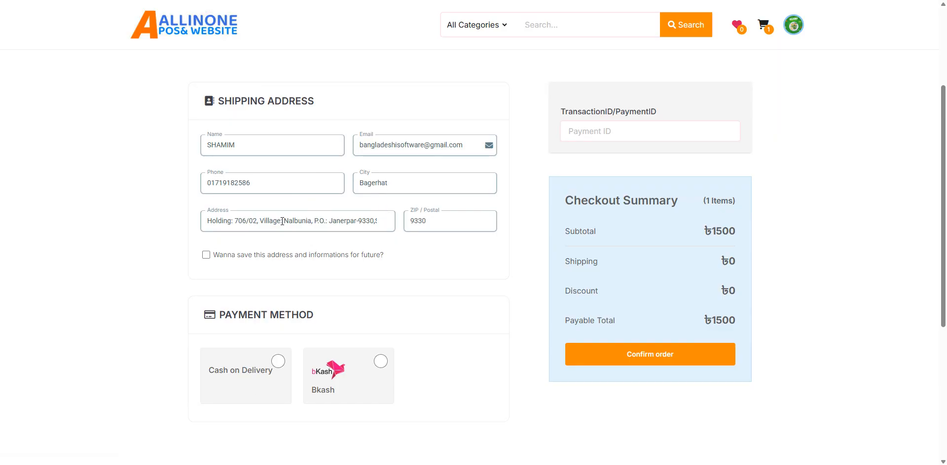
{"action": "left_click", "coordinate": [430, 221]}
{"action": "left_click", "coordinate": [419, 185]}
{"action": "left_click", "coordinate": [302, 180]}
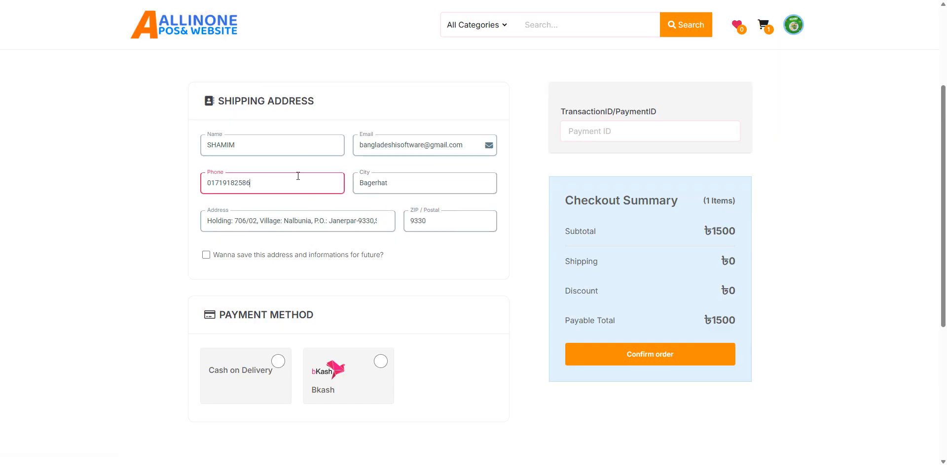
{"action": "left_click", "coordinate": [305, 151]}
{"action": "scroll", "coordinate": [329, 272], "scroll_direction": "down", "scroll_amount": 1}
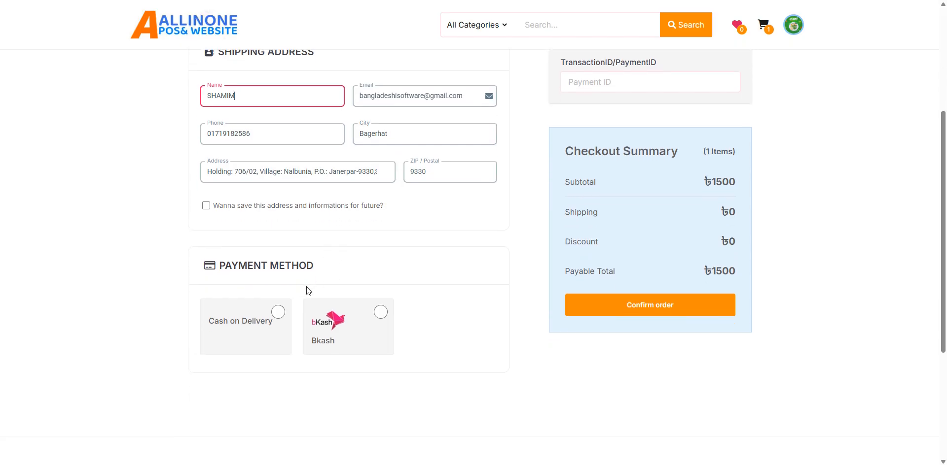
- Try Cash on Delivery, then select Bkash as the payment method and review its Send Money payment details
{"action": "left_click", "coordinate": [278, 313]}
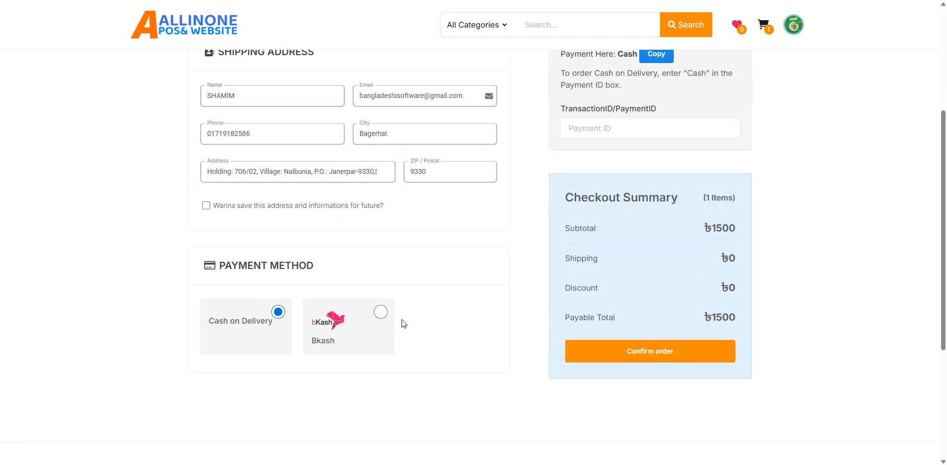
{"action": "left_click", "coordinate": [380, 314]}
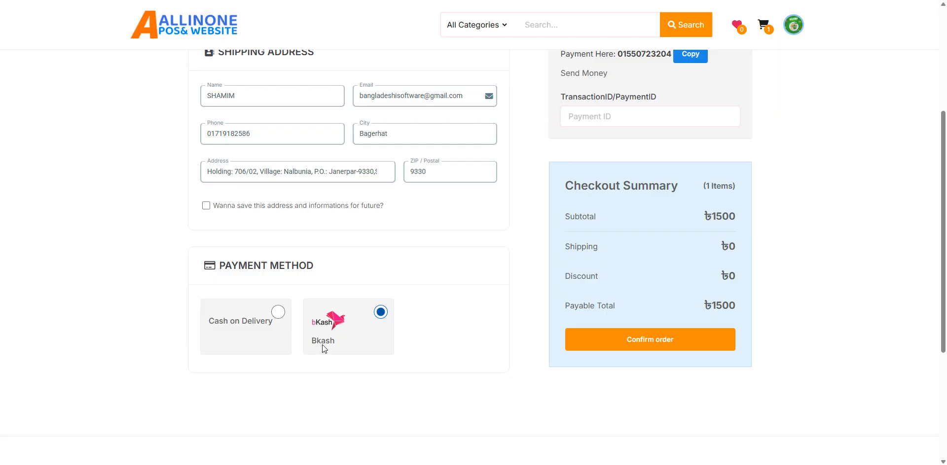
{"action": "scroll", "coordinate": [425, 315], "scroll_direction": "up", "scroll_amount": 2}
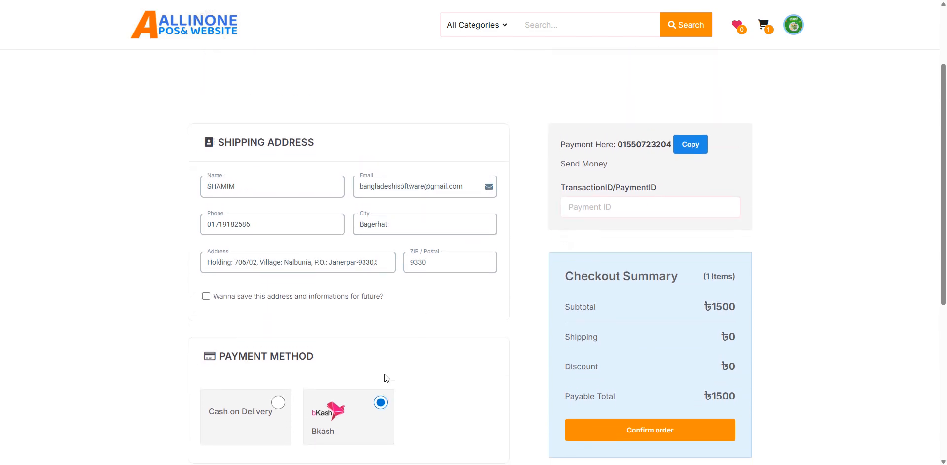
{"action": "left_click_drag", "start_coordinate": [562, 151], "coordinate": [626, 166]}
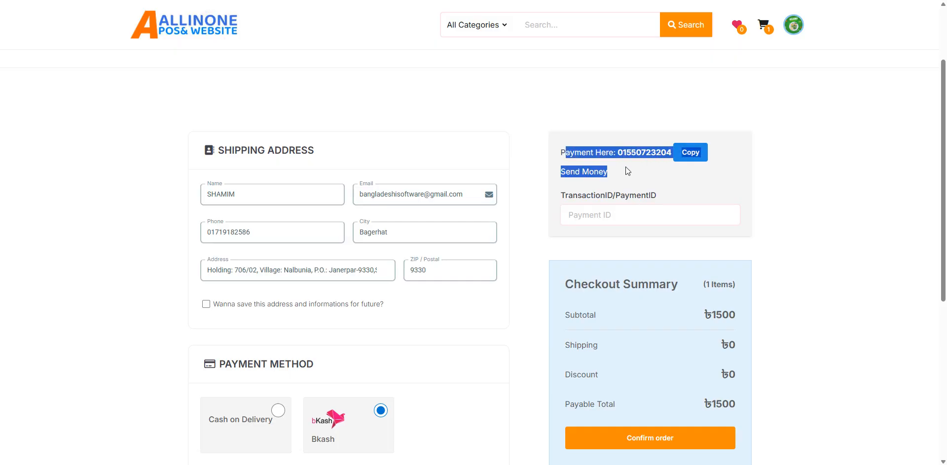
{"action": "left_click", "coordinate": [626, 170]}
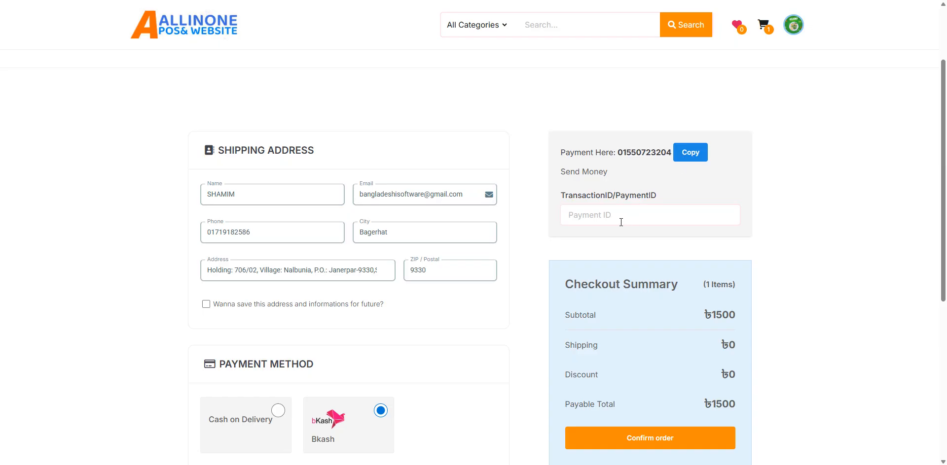
- Copy the displayed Bkash payment number into the TransactionID/PaymentID field and confirm the order
{"action": "left_click", "coordinate": [693, 151]}
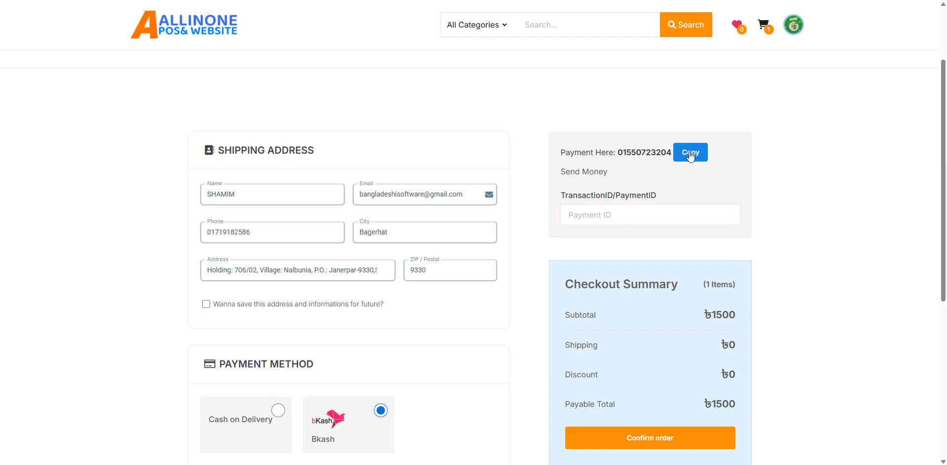
{"action": "left_click", "coordinate": [634, 213]}
{"action": "key", "text": "ctrl+v"}
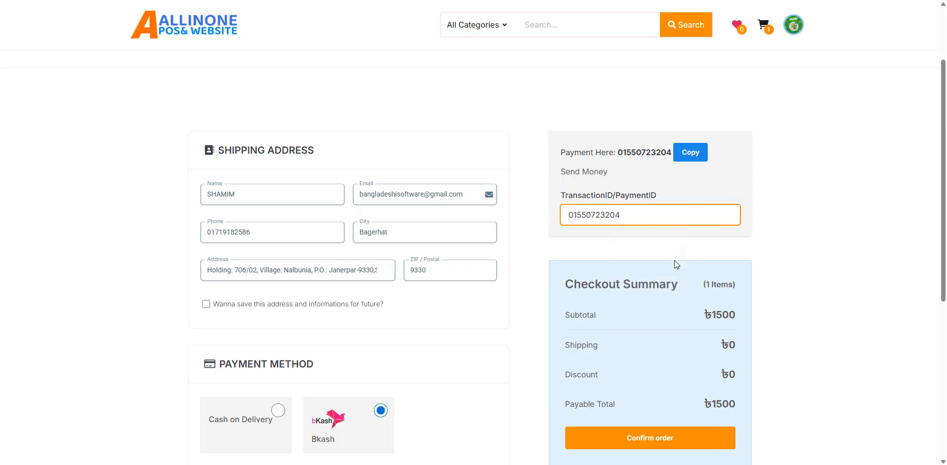
{"action": "scroll", "coordinate": [673, 260], "scroll_direction": "down", "scroll_amount": 2}
{"action": "left_click", "coordinate": [643, 339]}
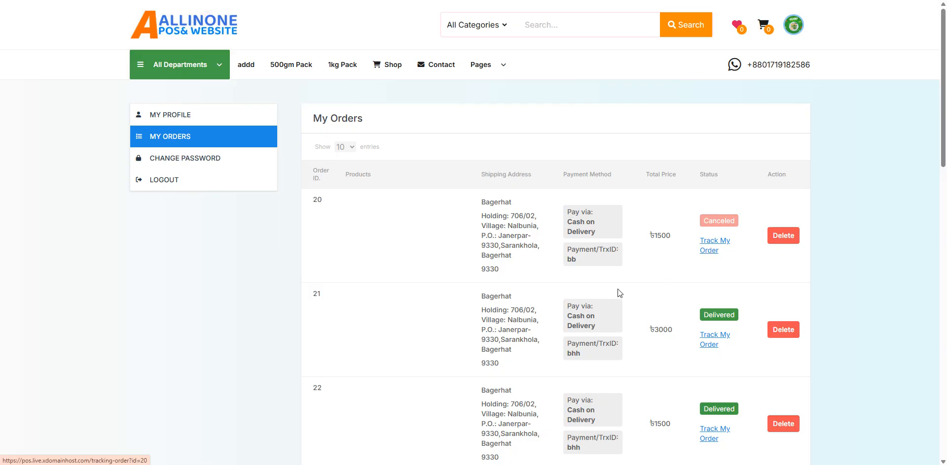
- Check the tracking progress of order 20, then return to the My Orders list and look over it
{"action": "left_click", "coordinate": [704, 251]}
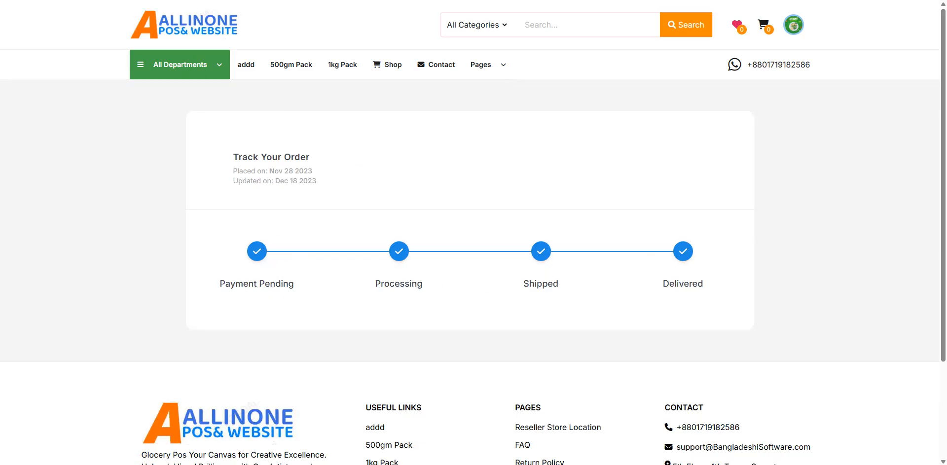
{"action": "key", "text": "alt+Left"}
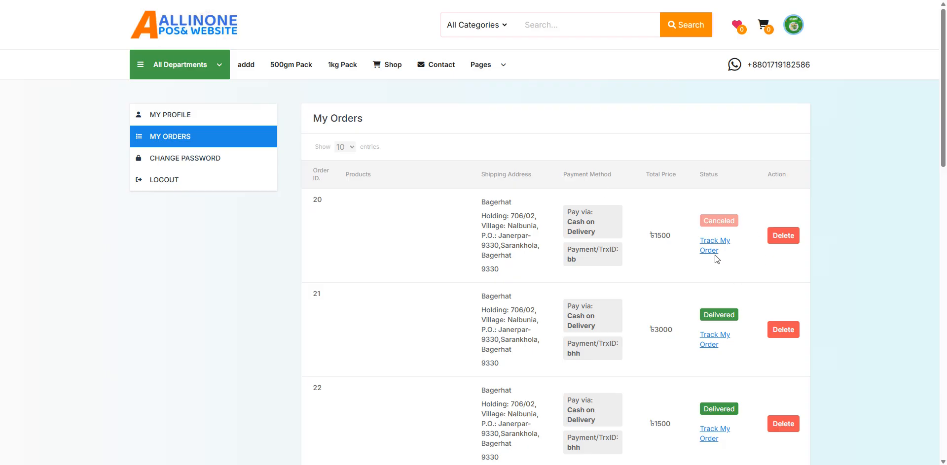
{"action": "scroll", "coordinate": [781, 256], "scroll_direction": "down", "scroll_amount": 1}
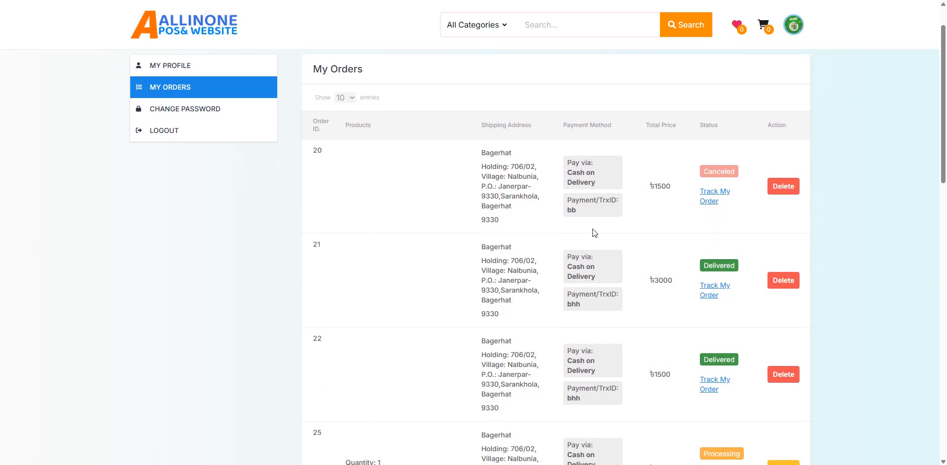
{"action": "scroll", "coordinate": [594, 233], "scroll_direction": "up", "scroll_amount": 1}
- Return to the storefront home page and look through the Categories and Today Offer sections
{"action": "left_click", "coordinate": [189, 31]}
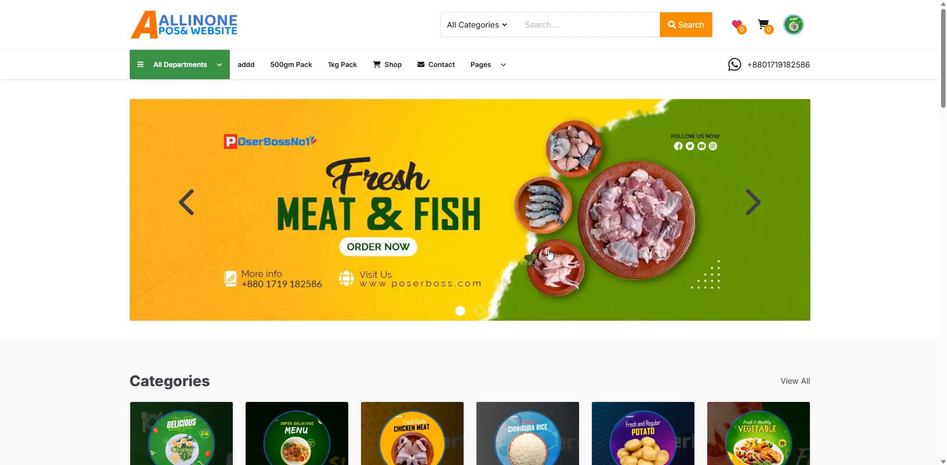
{"action": "scroll", "coordinate": [549, 254], "scroll_direction": "down", "scroll_amount": 8}
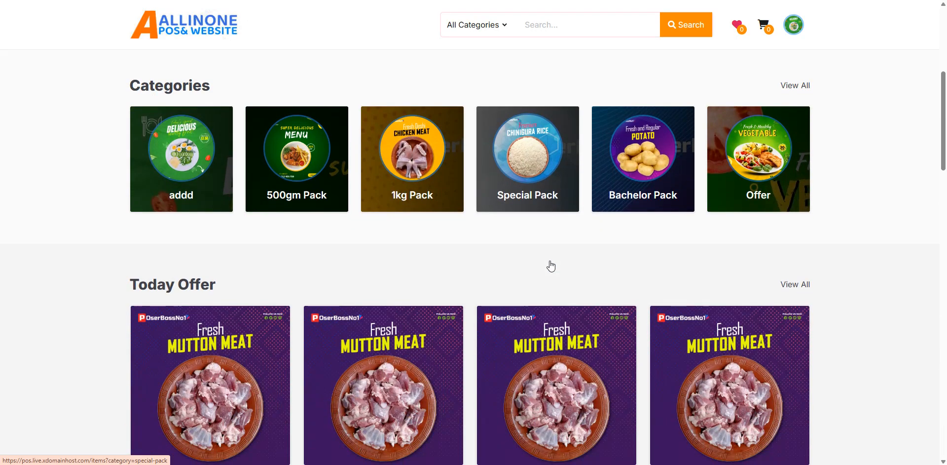
{"action": "scroll", "coordinate": [547, 266], "scroll_direction": "down", "scroll_amount": 3}
{"action": "scroll", "coordinate": [515, 279], "scroll_direction": "down", "scroll_amount": 2}
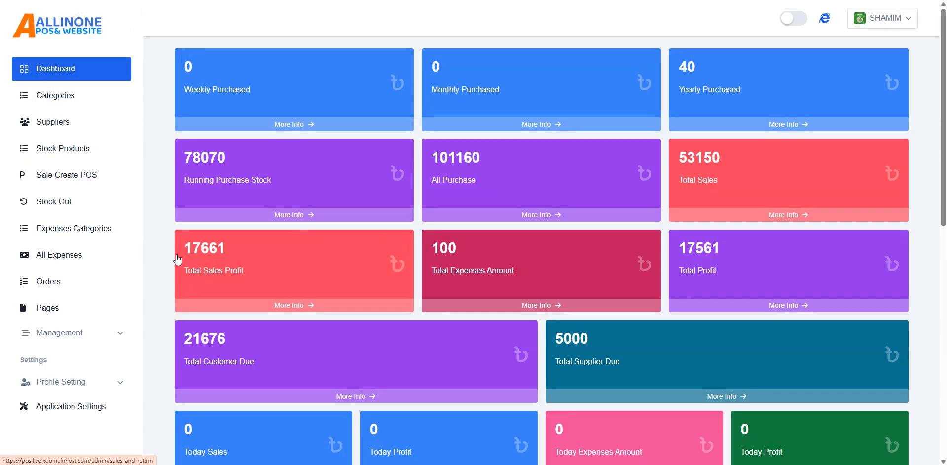
- Open the order list in the admin panel and set the tracking status of order 1 to Shipped
{"action": "left_click", "coordinate": [73, 293]}
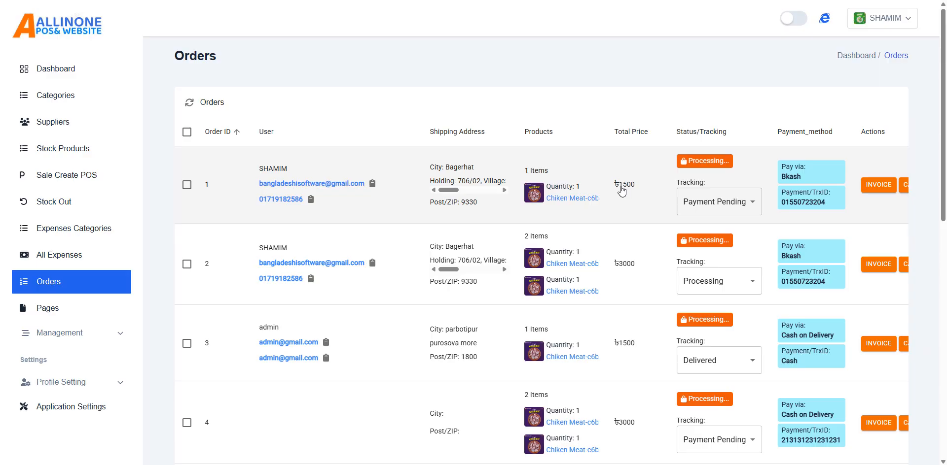
{"action": "left_click", "coordinate": [731, 213]}
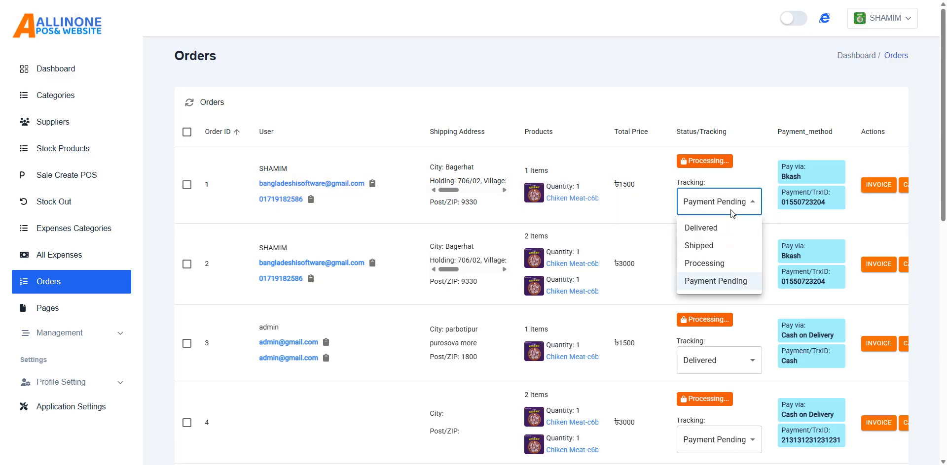
{"action": "left_click", "coordinate": [722, 252]}
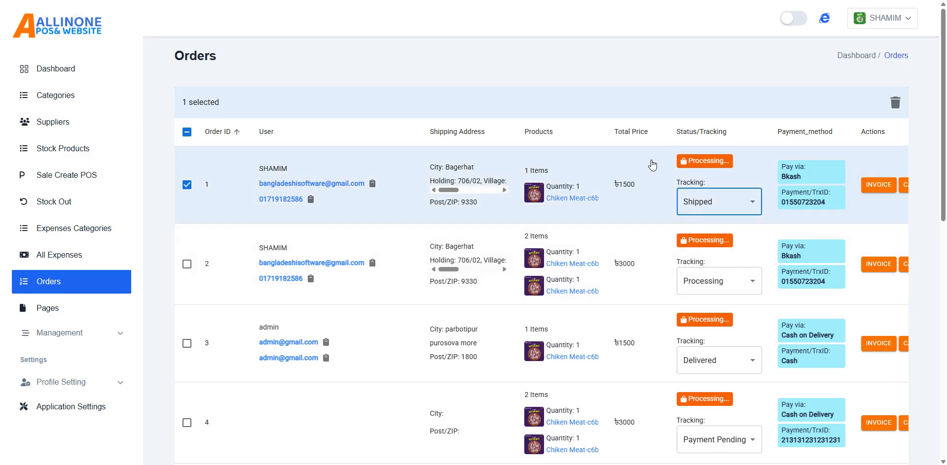
{"action": "left_click", "coordinate": [649, 257]}
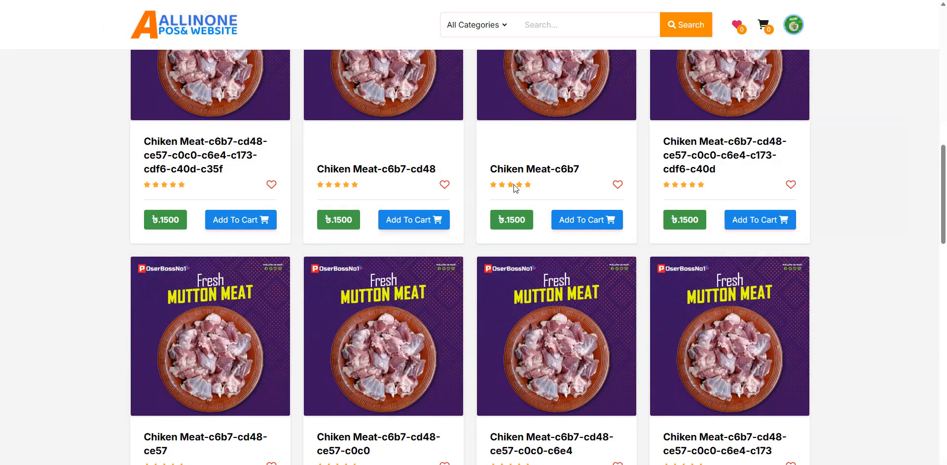
- Open the account's My Orders page in the storefront and check the tracking progress of order 20
{"action": "left_click", "coordinate": [792, 24]}
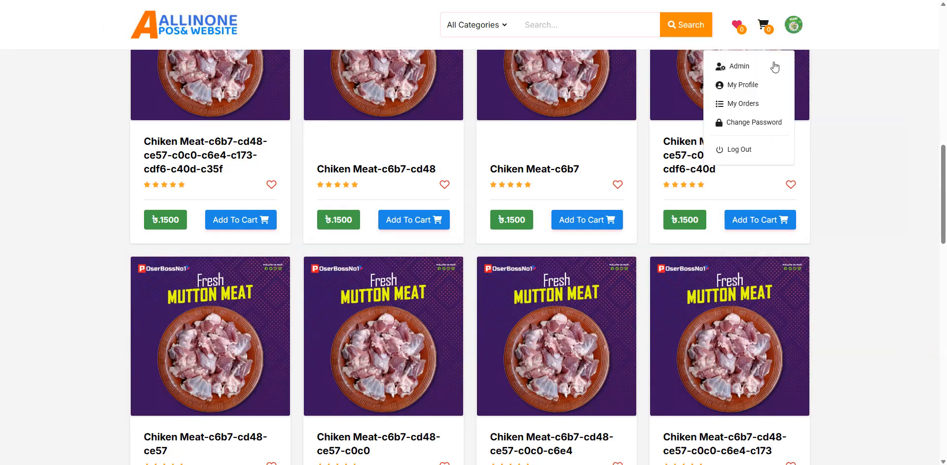
{"action": "left_click", "coordinate": [759, 104]}
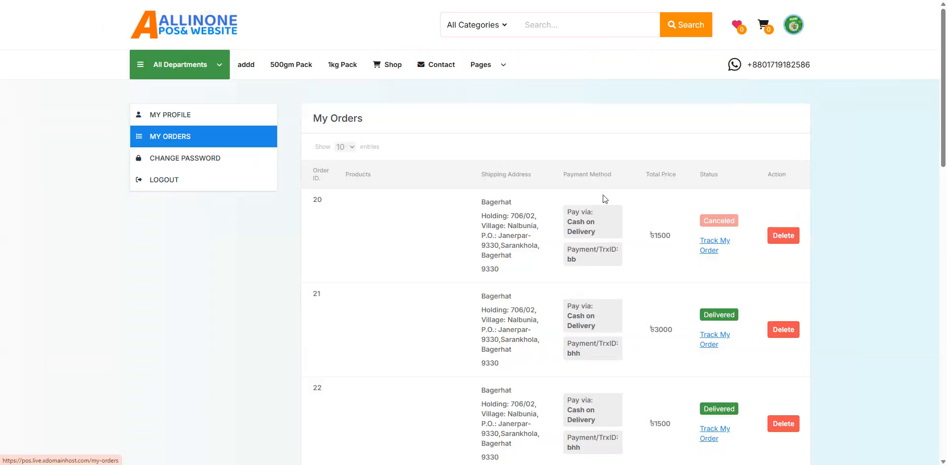
{"action": "left_click", "coordinate": [705, 247]}
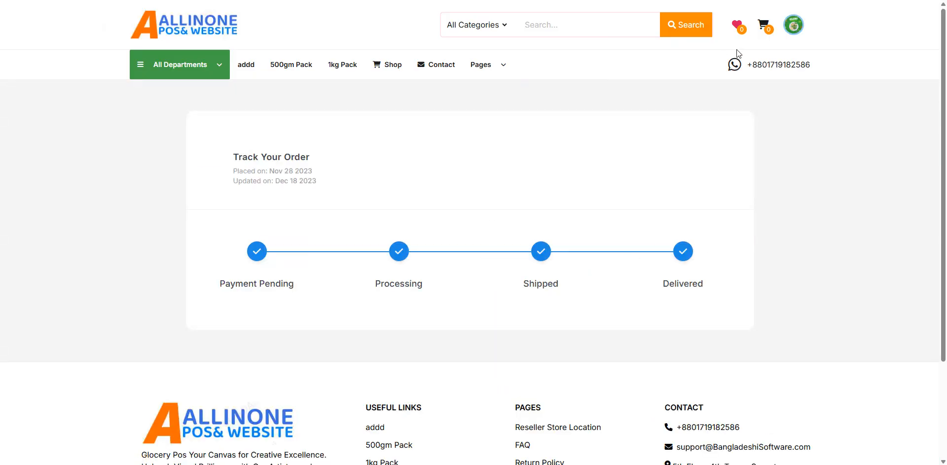
- Back in the admin order list, set order 2's tracking to Delivered and mark the order itself as delivered
{"action": "key", "text": "ctrl+shift+Tab"}
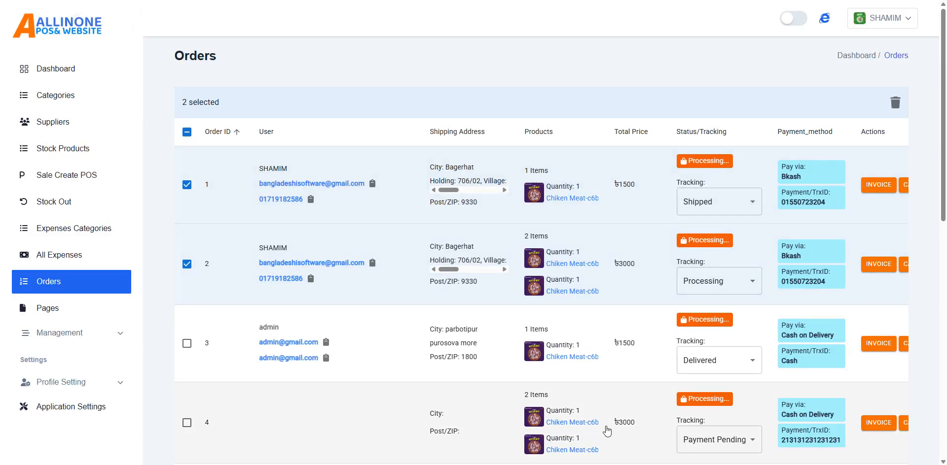
{"action": "scroll", "coordinate": [635, 417], "scroll_direction": "down", "scroll_amount": 10}
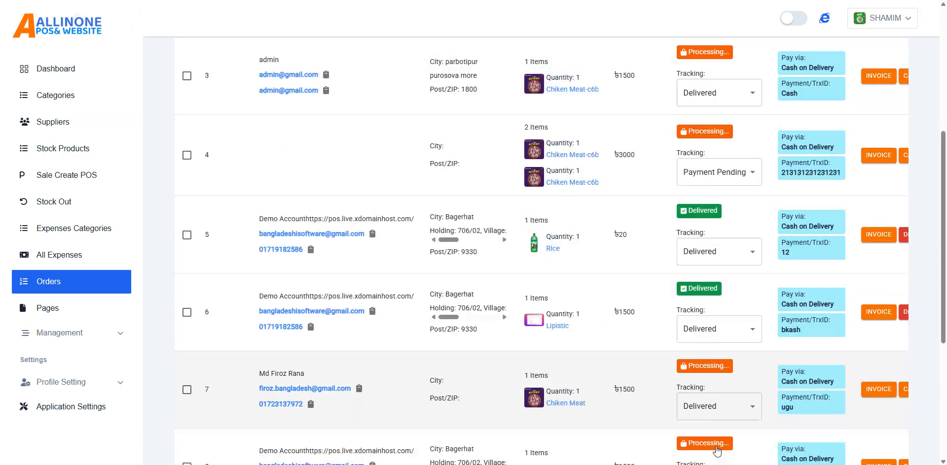
{"action": "left_click_drag", "start_coordinate": [658, 417], "coordinate": [762, 414]}
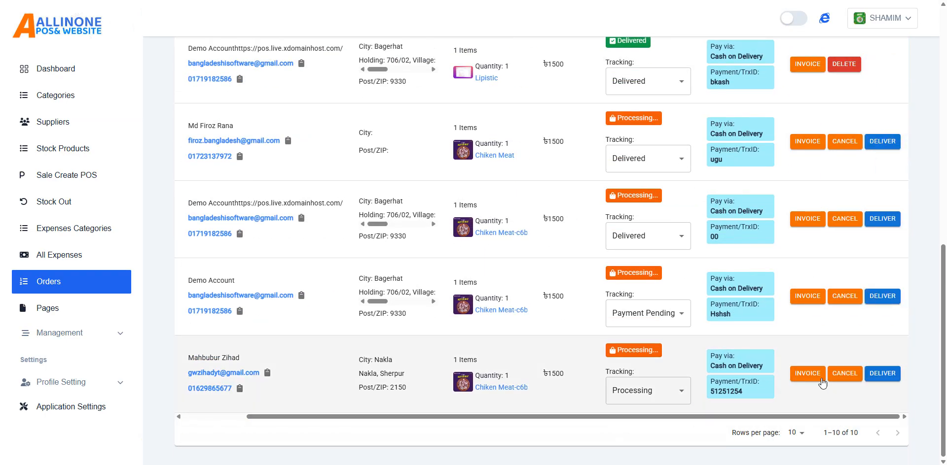
{"action": "scroll", "coordinate": [791, 212], "scroll_direction": "up", "scroll_amount": 7}
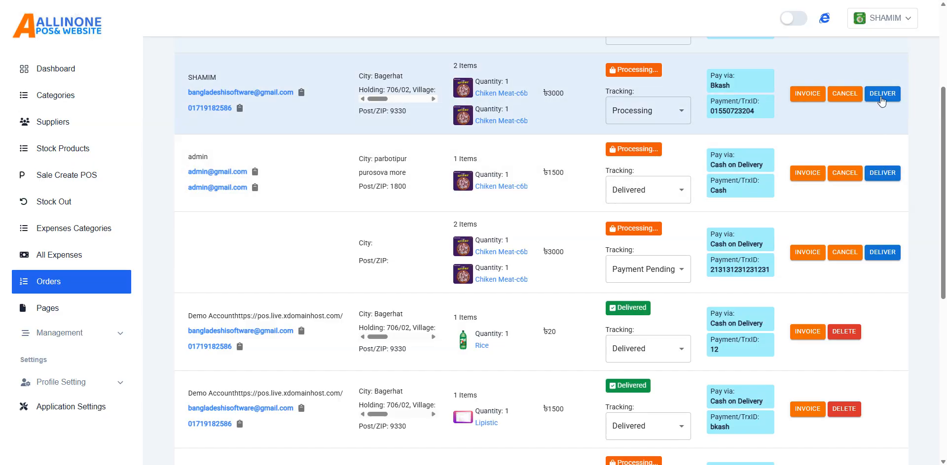
{"action": "left_click", "coordinate": [678, 110]}
{"action": "left_click", "coordinate": [641, 136]}
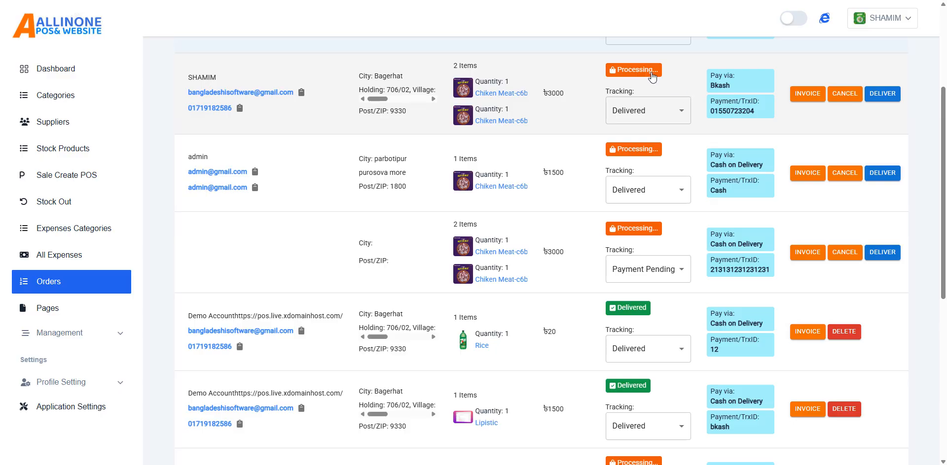
{"action": "left_click", "coordinate": [883, 94]}
{"action": "left_click", "coordinate": [582, 264]}
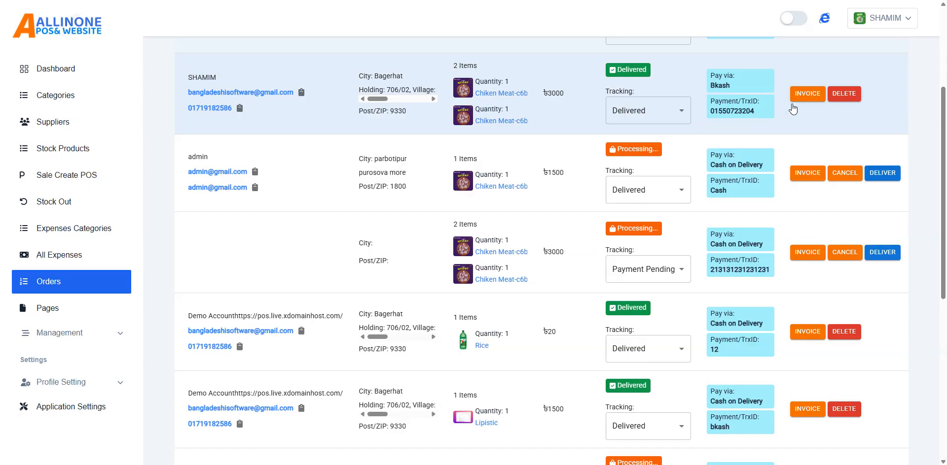
- View order 2's invoice and its print preview, then cancel printing and leave the invoice
{"action": "left_click", "coordinate": [804, 95]}
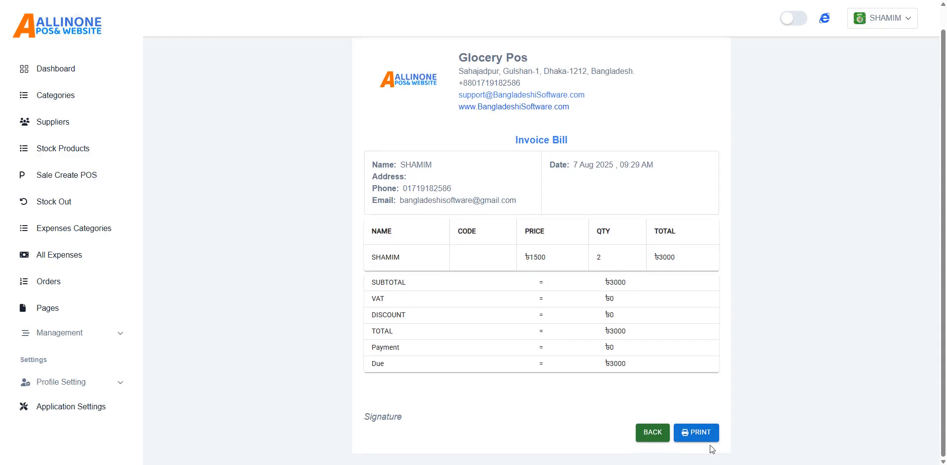
{"action": "left_click", "coordinate": [700, 434]}
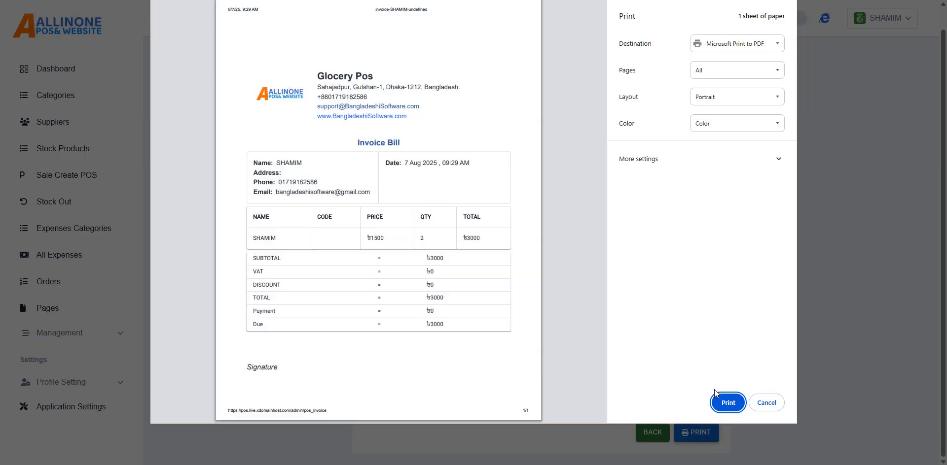
{"action": "left_click", "coordinate": [769, 403]}
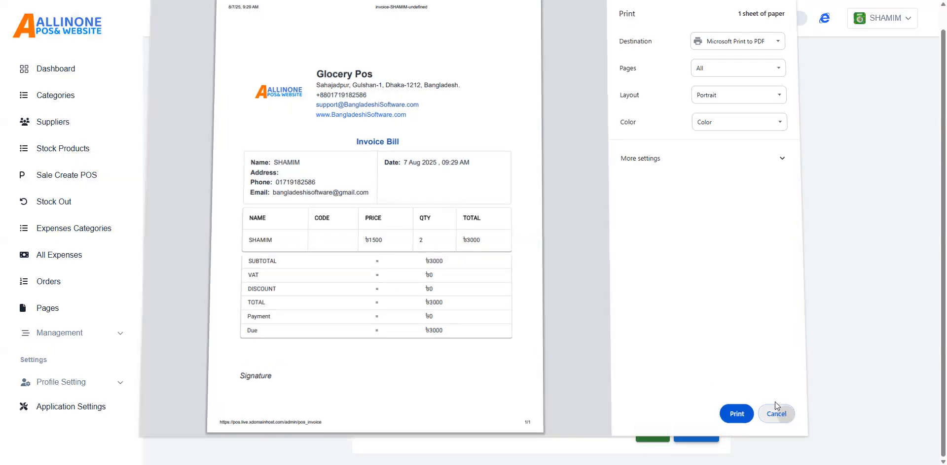
{"action": "left_click", "coordinate": [653, 436]}
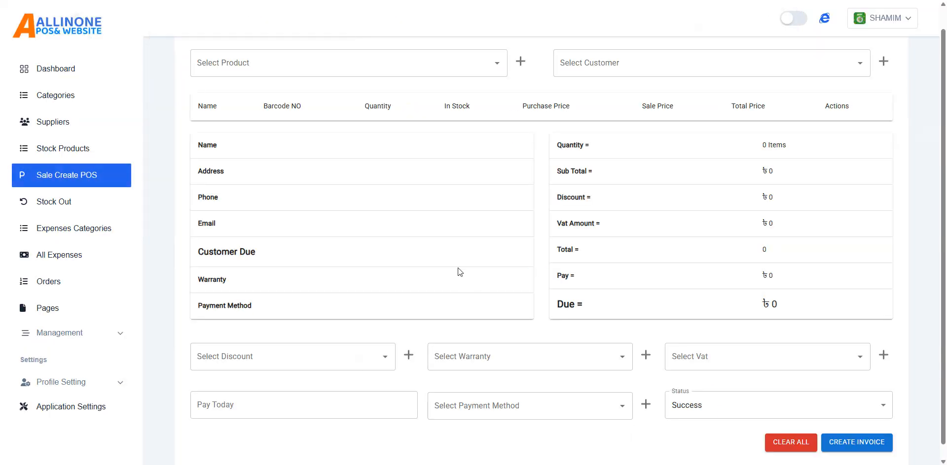
- Look through the sales, profit, expense and purchase summary cards on the other store's admin dashboard
{"action": "scroll", "coordinate": [434, 304], "scroll_direction": "down", "scroll_amount": 1}
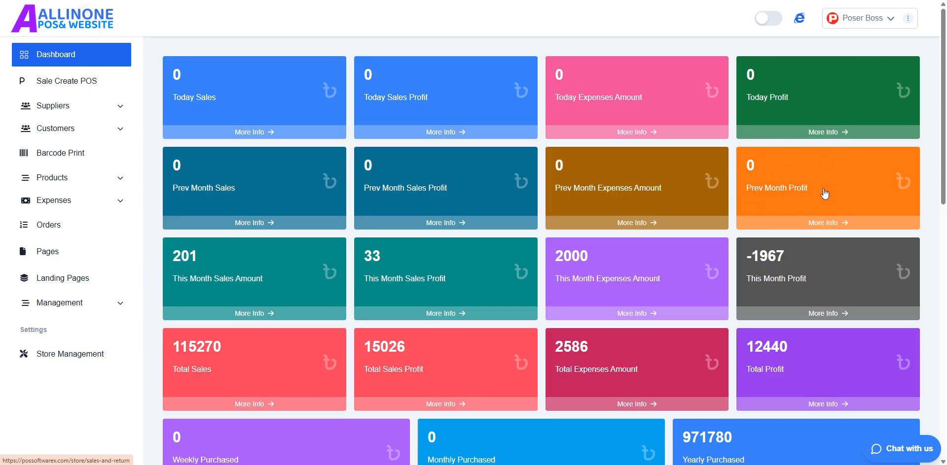
{"action": "scroll", "coordinate": [320, 198], "scroll_direction": "down", "scroll_amount": 1}
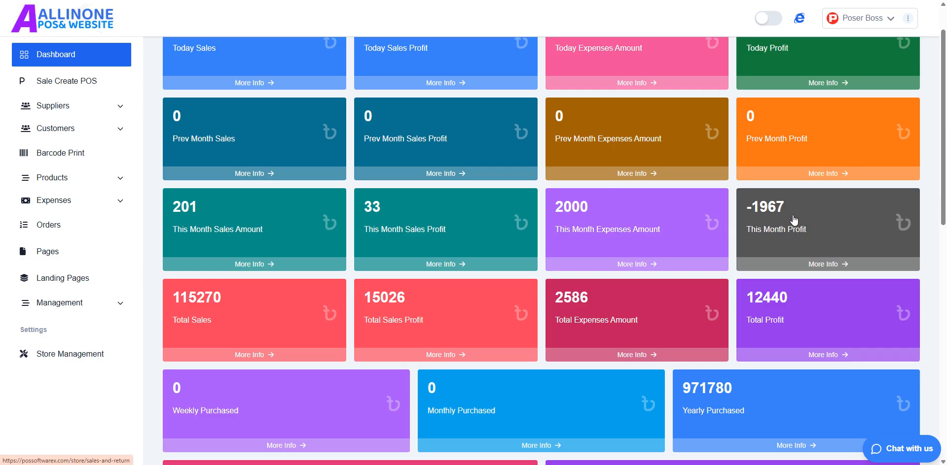
{"action": "scroll", "coordinate": [717, 229], "scroll_direction": "up", "scroll_amount": 1}
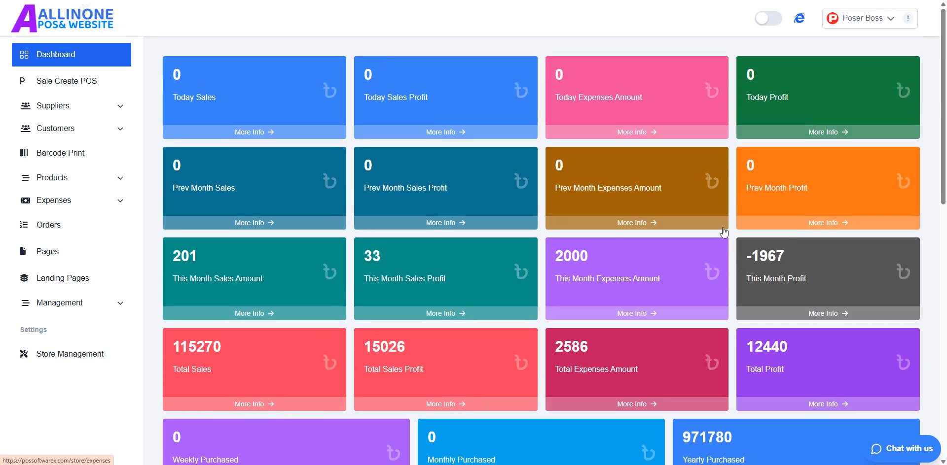
{"action": "scroll", "coordinate": [379, 158], "scroll_direction": "down", "scroll_amount": 4}
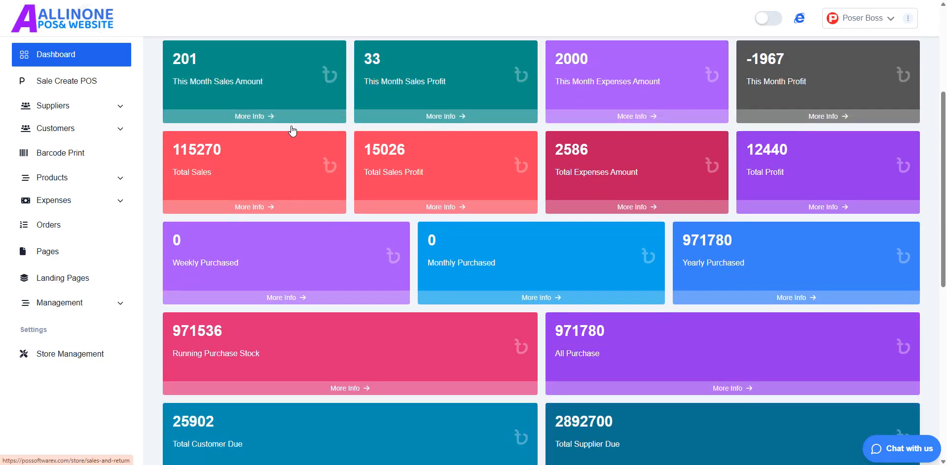
- Look through the remaining dashboard cards for purchases, dues, balances, product and customer totals, and VAT
{"action": "scroll", "coordinate": [291, 132], "scroll_direction": "down", "scroll_amount": 2}
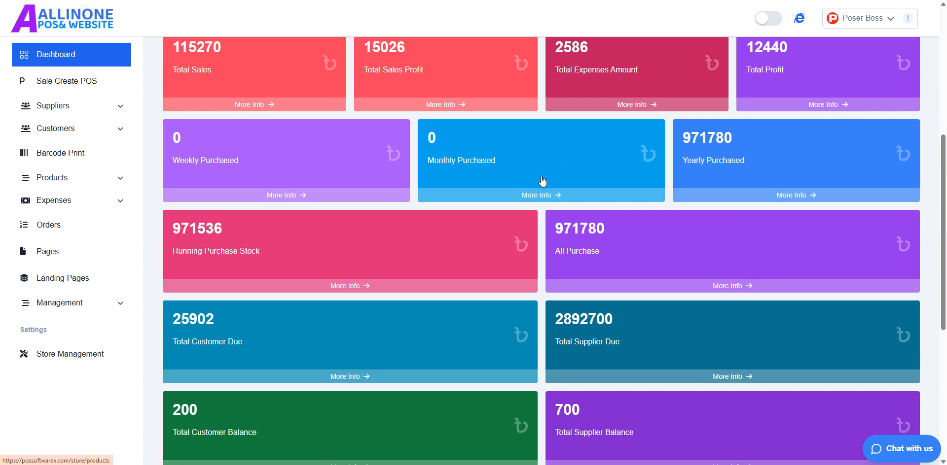
{"action": "scroll", "coordinate": [543, 183], "scroll_direction": "down", "scroll_amount": 1}
{"action": "scroll", "coordinate": [293, 223], "scroll_direction": "down", "scroll_amount": 1}
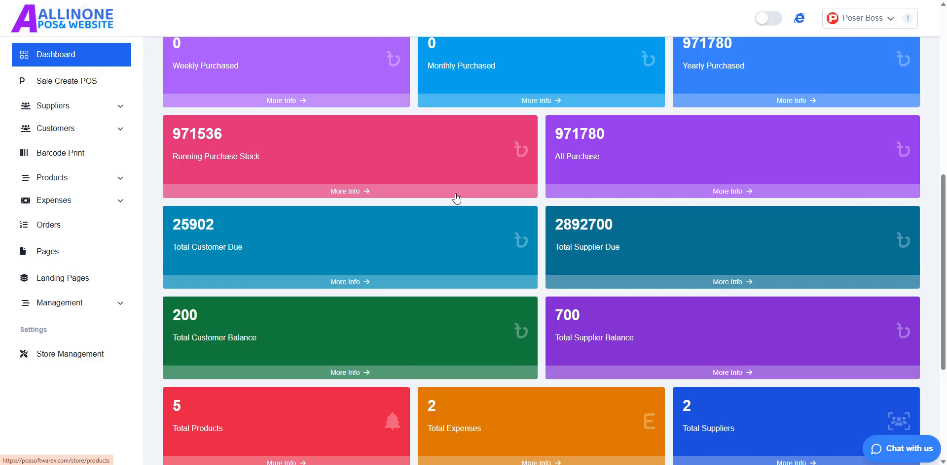
{"action": "scroll", "coordinate": [453, 197], "scroll_direction": "down", "scroll_amount": 1}
{"action": "scroll", "coordinate": [178, 210], "scroll_direction": "down", "scroll_amount": 1}
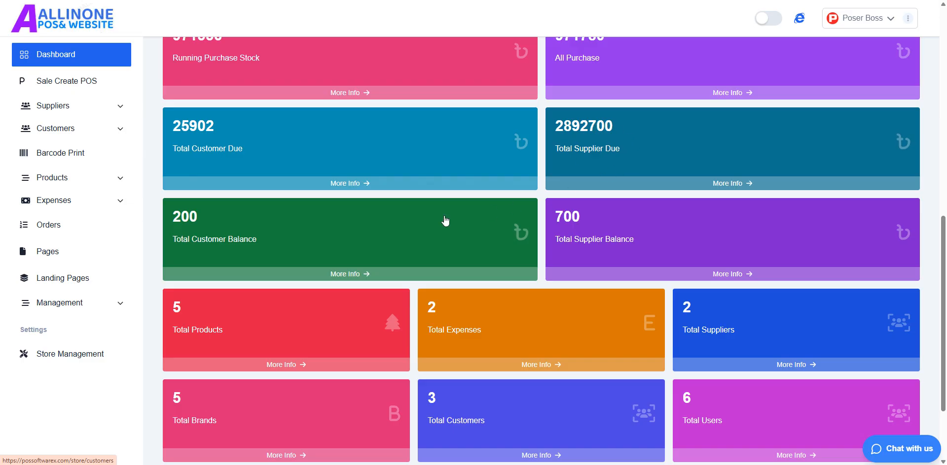
{"action": "scroll", "coordinate": [405, 226], "scroll_direction": "down", "scroll_amount": 1}
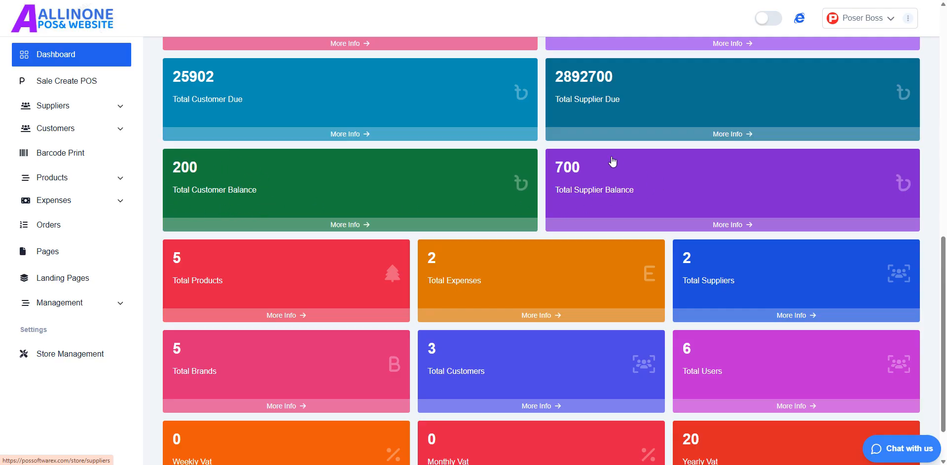
{"action": "scroll", "coordinate": [531, 177], "scroll_direction": "down", "scroll_amount": 1}
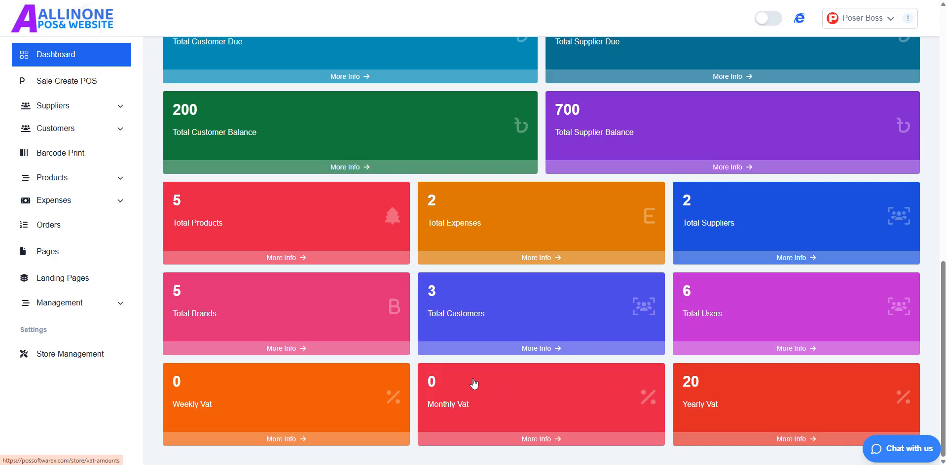
- Open the sales list behind the This Month Sales Amount card, look over its entries, and return to the dashboard
{"action": "scroll", "coordinate": [474, 385], "scroll_direction": "up", "scroll_amount": 6}
{"action": "scroll", "coordinate": [474, 385], "scroll_direction": "up", "scroll_amount": 5}
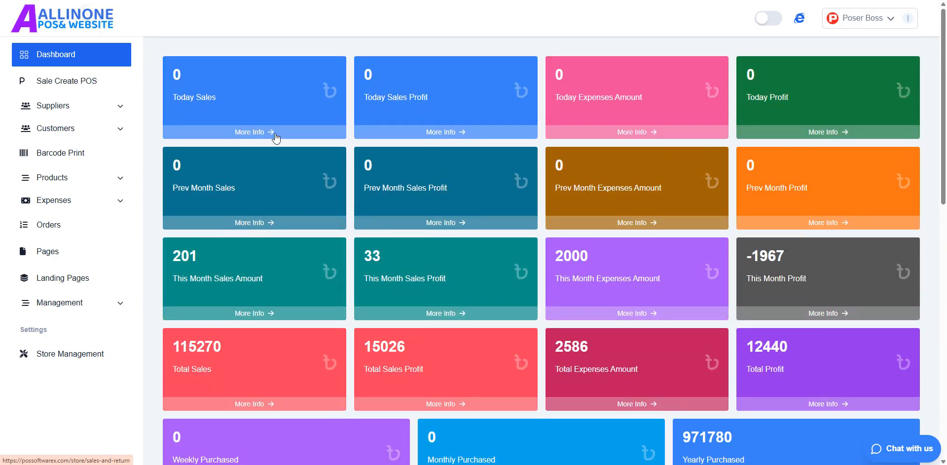
{"action": "scroll", "coordinate": [297, 312], "scroll_direction": "down", "scroll_amount": 2}
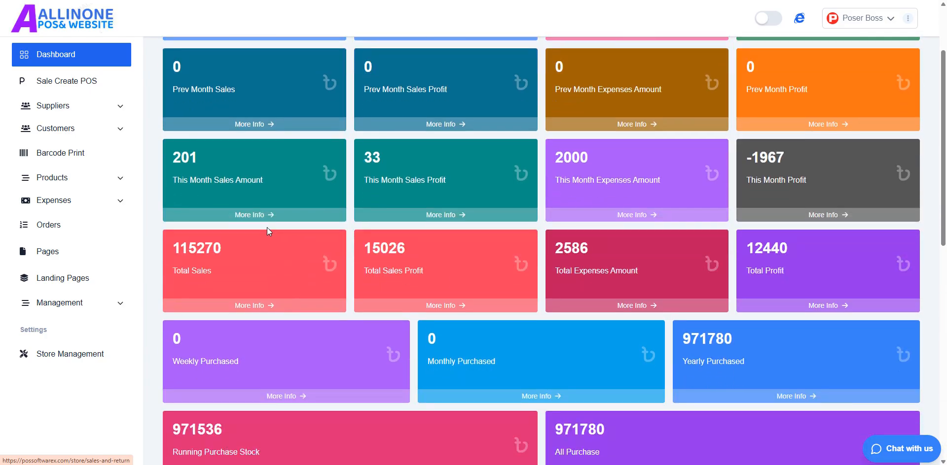
{"action": "left_click", "coordinate": [268, 217]}
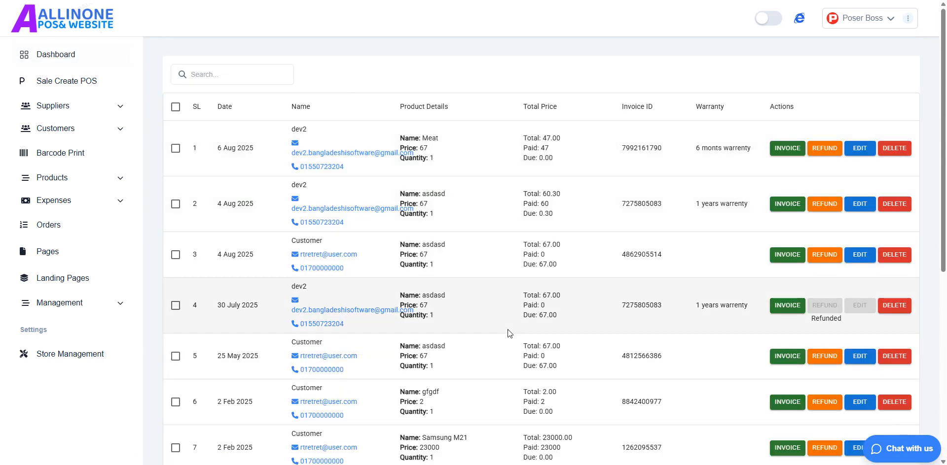
{"action": "scroll", "coordinate": [507, 330], "scroll_direction": "down", "scroll_amount": 1}
{"action": "left_click", "coordinate": [93, 57]}
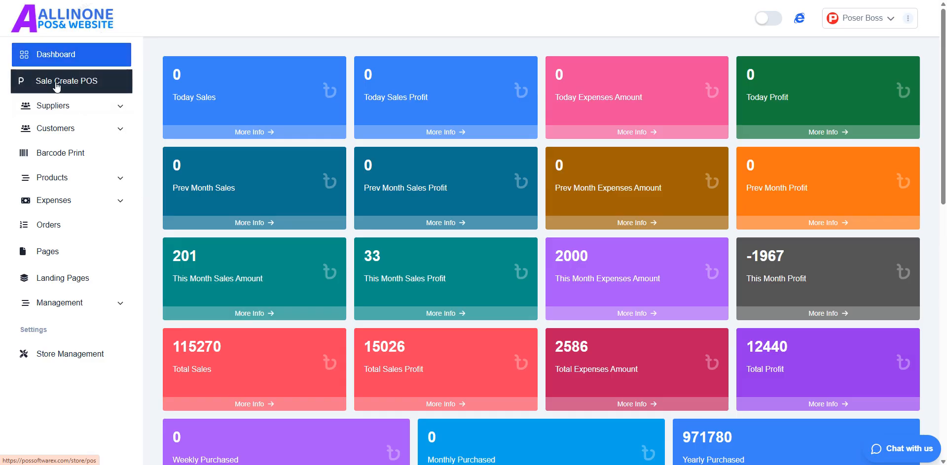
- Go to the store's product list and open the form for adding a new product
{"action": "left_click", "coordinate": [78, 183]}
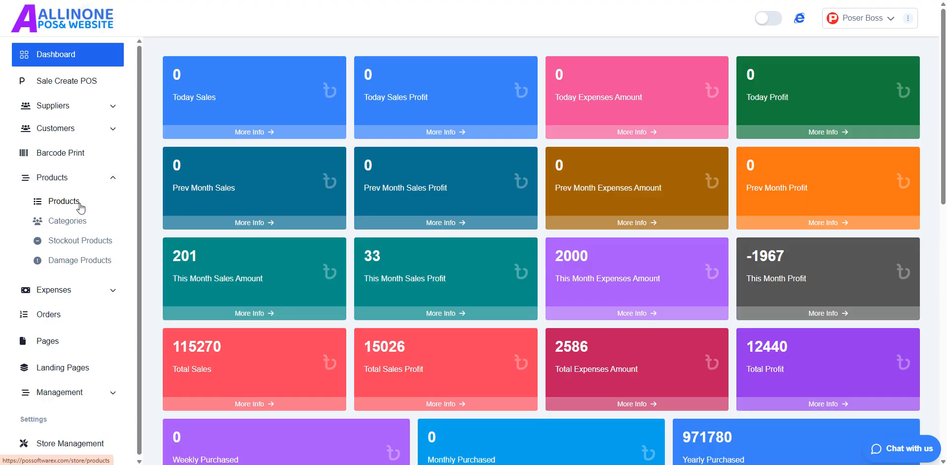
{"action": "left_click", "coordinate": [75, 183]}
{"action": "left_click", "coordinate": [74, 185]}
{"action": "left_click", "coordinate": [72, 199]}
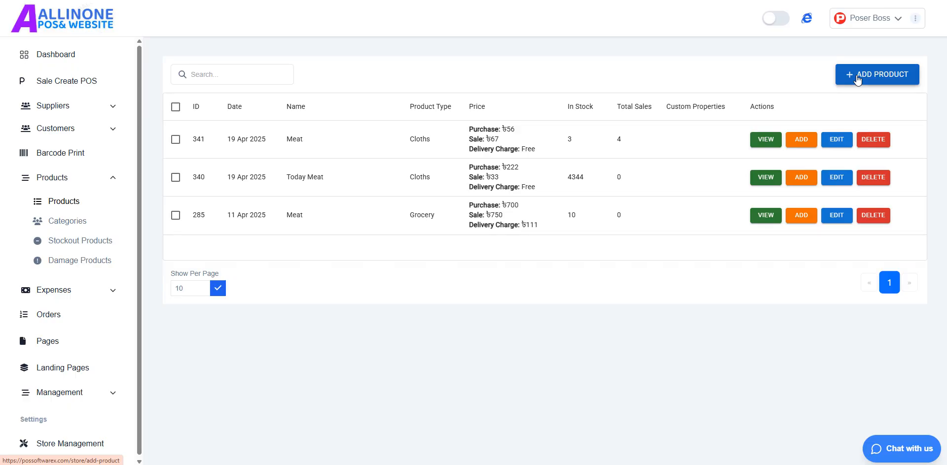
{"action": "left_click", "coordinate": [858, 79]}
- Examine the Product Name and Custom Barcode fields of the new product form, leaving both empty
{"action": "left_click", "coordinate": [363, 122]}
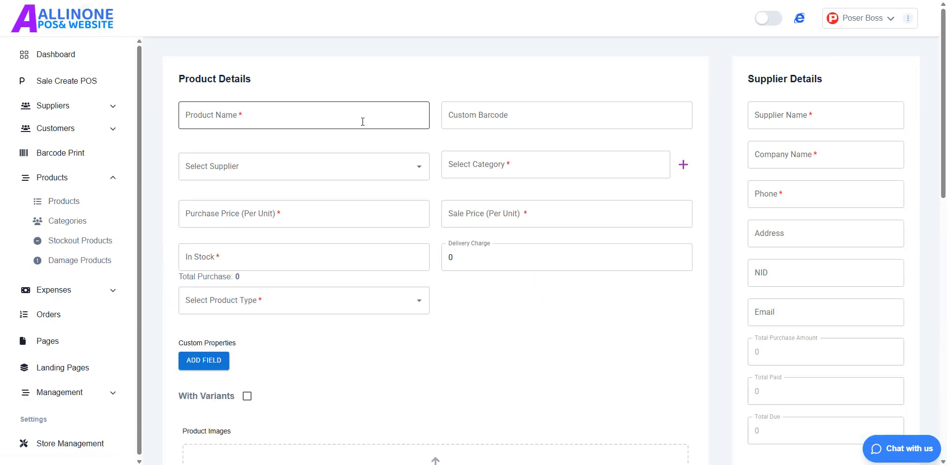
{"action": "left_click", "coordinate": [246, 122]}
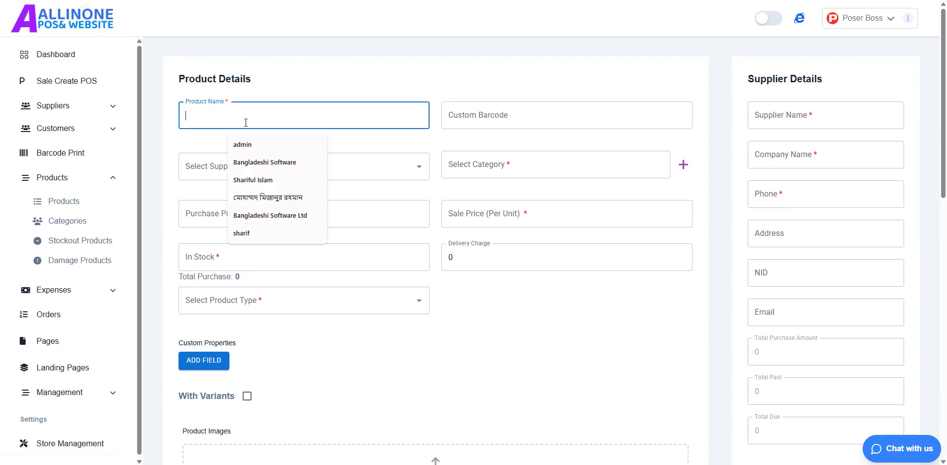
{"action": "left_click", "coordinate": [473, 113]}
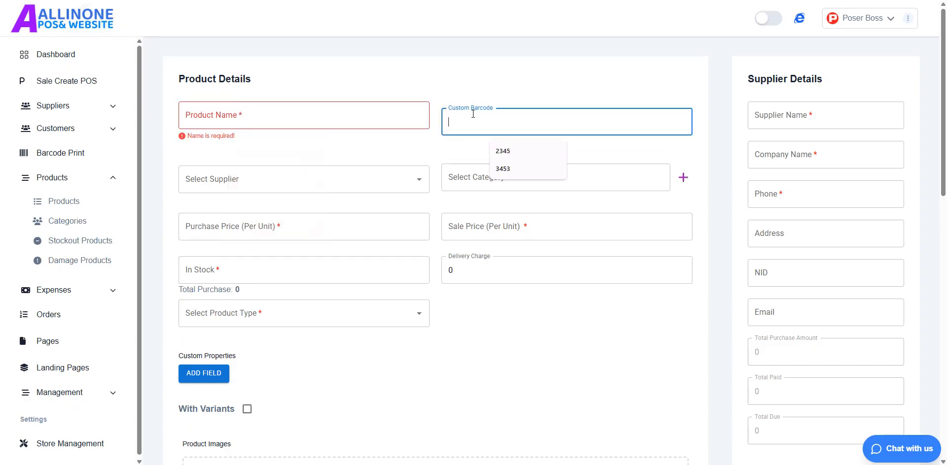
{"action": "left_click", "coordinate": [624, 105]}
{"action": "left_click", "coordinate": [504, 135]}
- Set the new product's supplier to GPT and its category to Chiken
{"action": "left_click", "coordinate": [270, 185]}
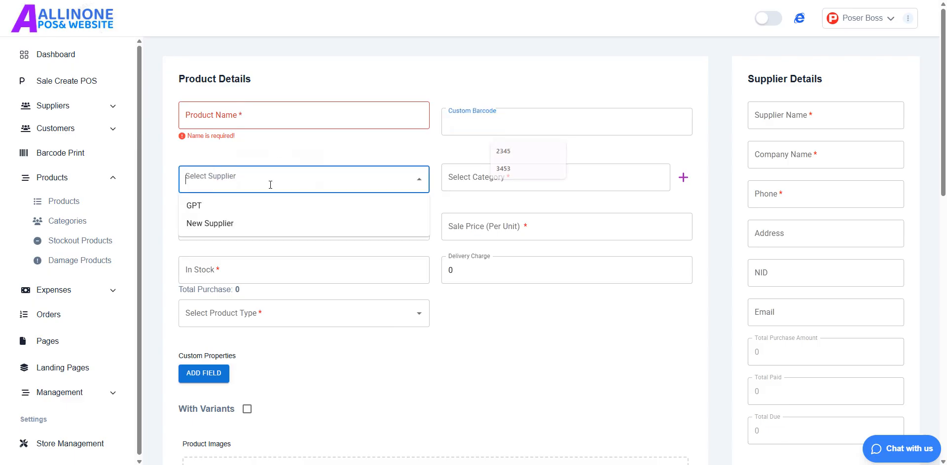
{"action": "left_click", "coordinate": [236, 208]}
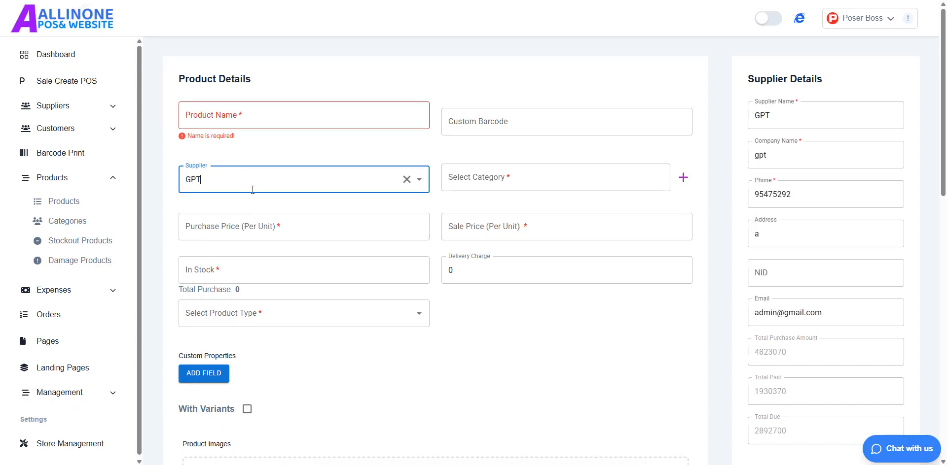
{"action": "left_click", "coordinate": [537, 181]}
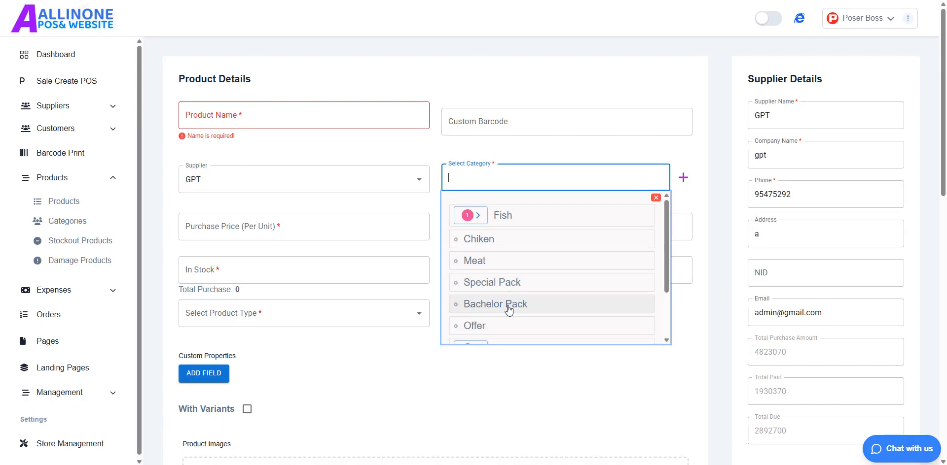
{"action": "left_click", "coordinate": [481, 218]}
{"action": "left_click", "coordinate": [490, 253]}
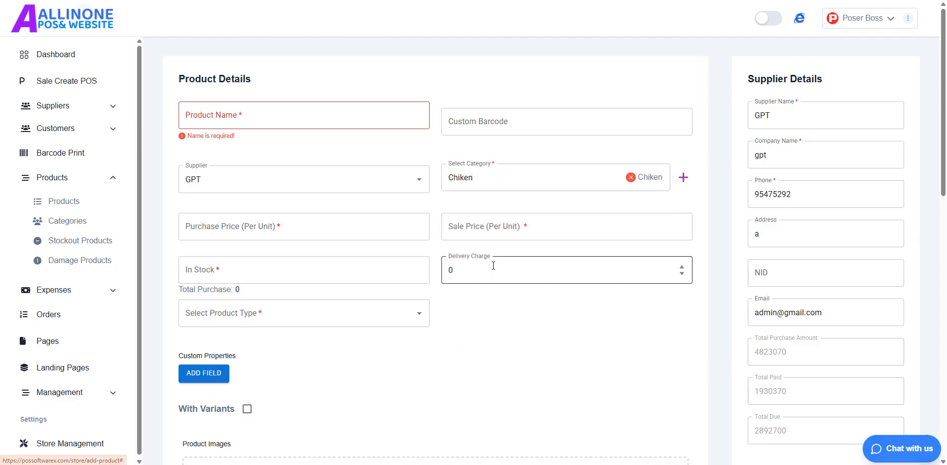
- Examine the purchase price, sale price, stock and delivery charge fields and the available product types without entering anything
{"action": "left_click", "coordinate": [276, 239]}
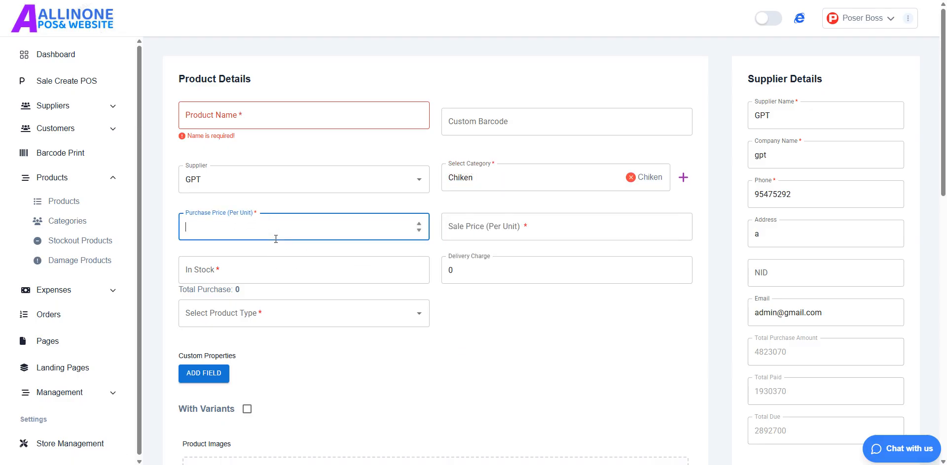
{"action": "left_click", "coordinate": [449, 217]}
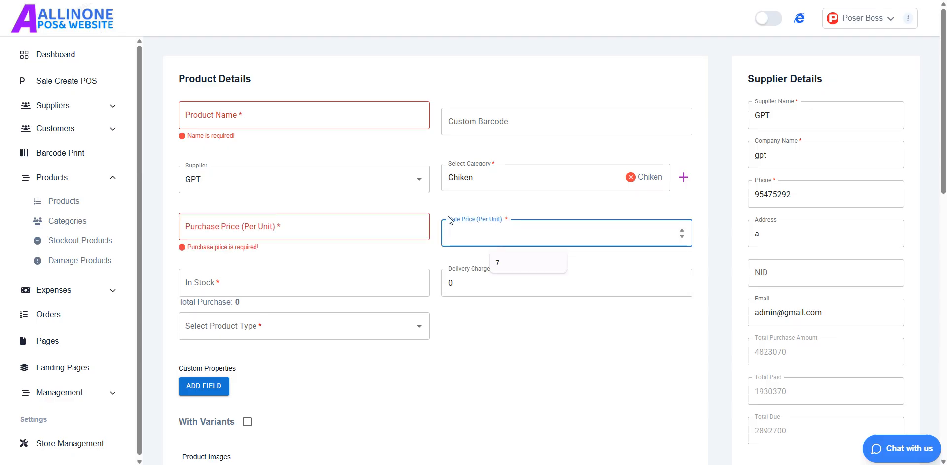
{"action": "scroll", "coordinate": [449, 220], "scroll_direction": "down", "scroll_amount": 2}
{"action": "left_click", "coordinate": [258, 190]}
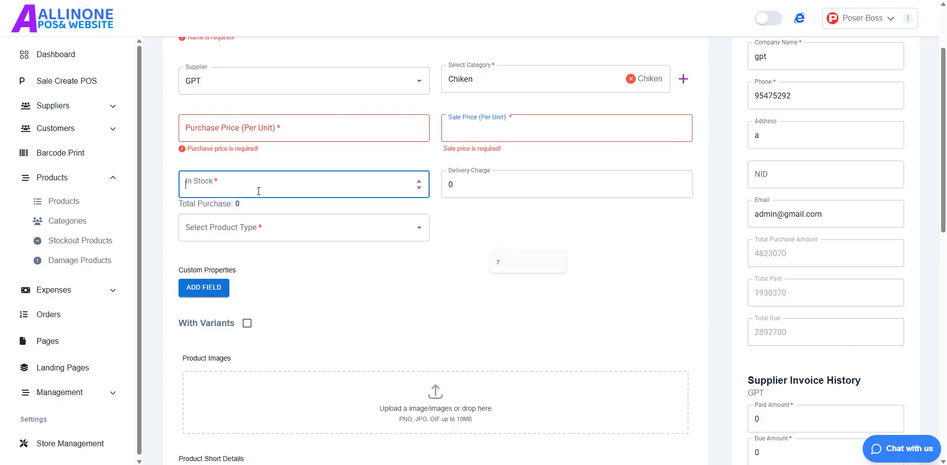
{"action": "left_click", "coordinate": [481, 189]}
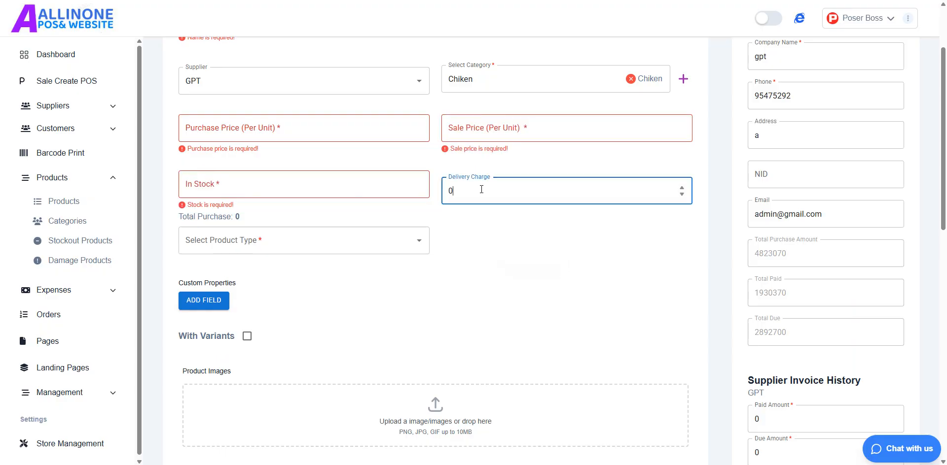
{"action": "left_click", "coordinate": [300, 241]}
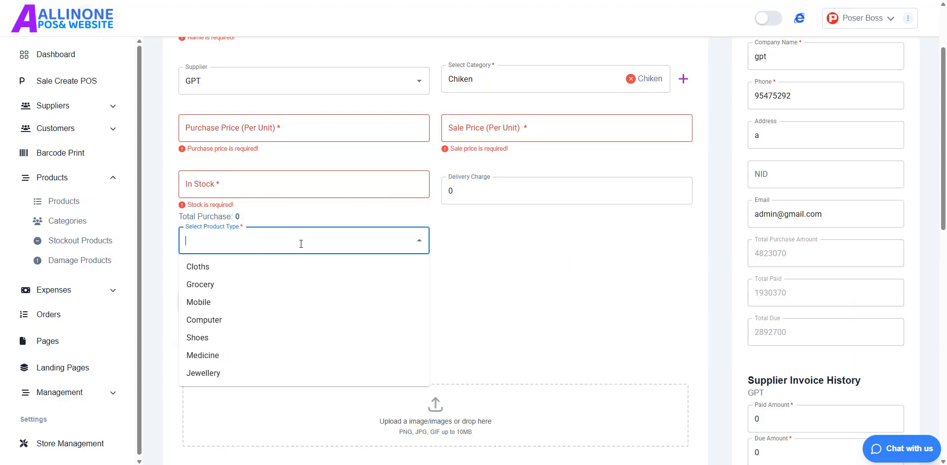
{"action": "left_click", "coordinate": [495, 262]}
- Add a custom property row, check its name and value fields, and delete the row again
{"action": "scroll", "coordinate": [344, 255], "scroll_direction": "down", "scroll_amount": 1}
{"action": "scroll", "coordinate": [344, 254], "scroll_direction": "down", "scroll_amount": 1}
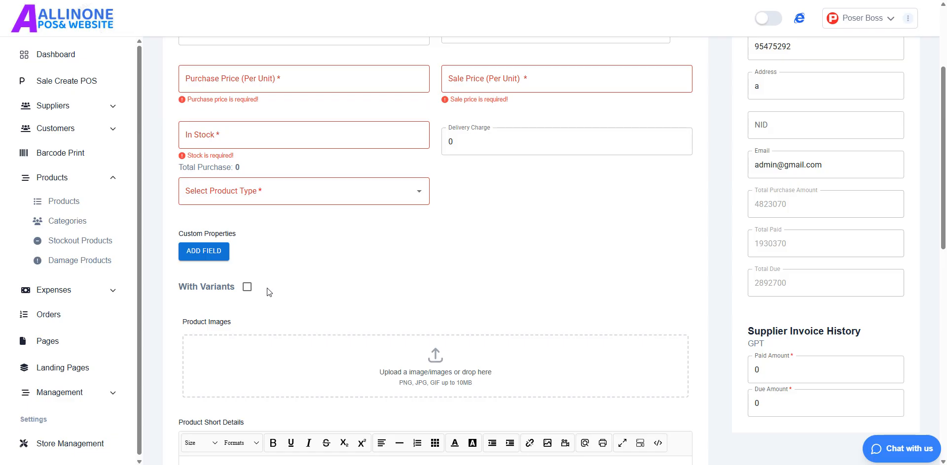
{"action": "left_click", "coordinate": [210, 252]}
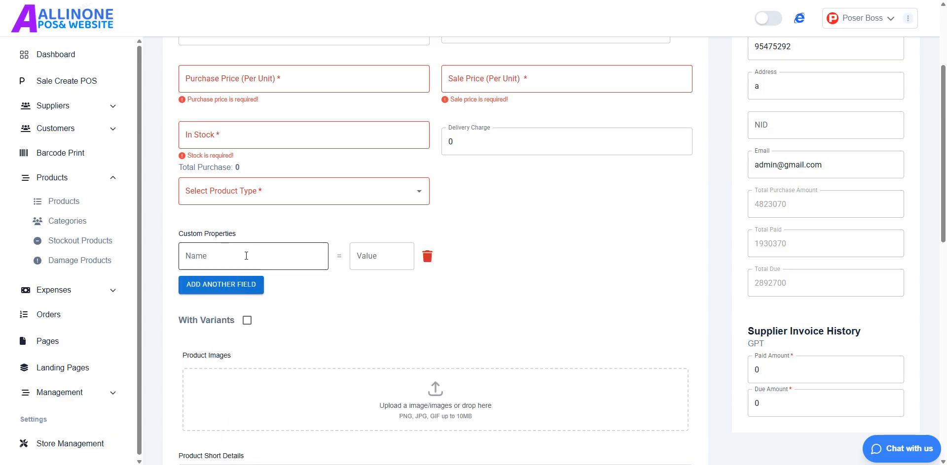
{"action": "left_click", "coordinate": [246, 256]}
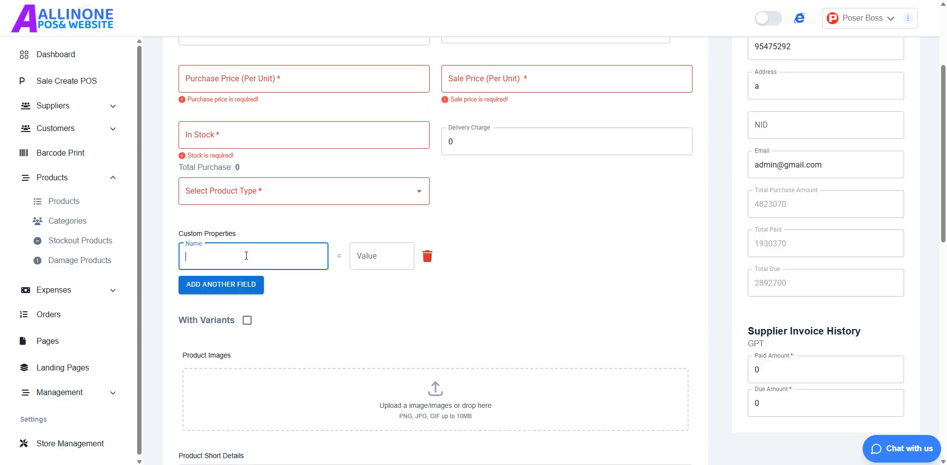
{"action": "left_click", "coordinate": [354, 258]}
{"action": "left_click", "coordinate": [290, 256]}
{"action": "left_click", "coordinate": [336, 265]}
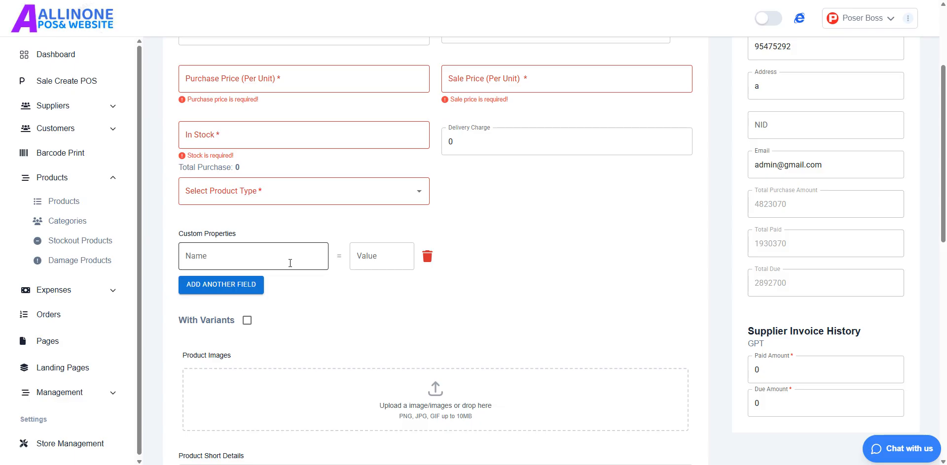
{"action": "left_click", "coordinate": [427, 257]}
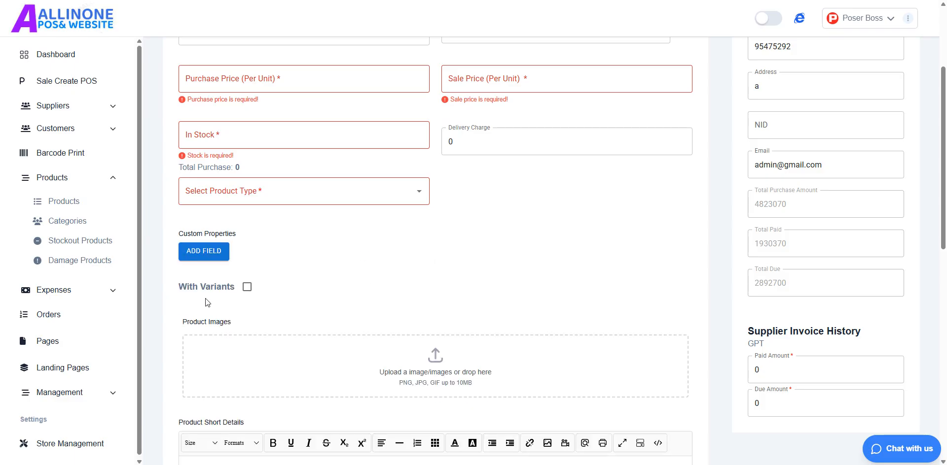
- Enable variants for the product and add a color row to Variant 1, leaving its price and quantity fields at 0
{"action": "left_click", "coordinate": [247, 288]}
{"action": "scroll", "coordinate": [250, 293], "scroll_direction": "down", "scroll_amount": 2}
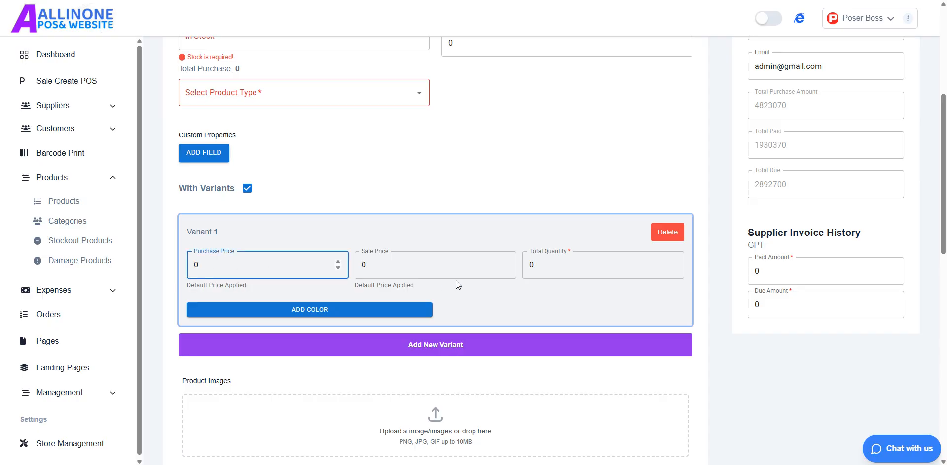
{"action": "left_click", "coordinate": [498, 274]}
{"action": "left_click", "coordinate": [549, 274]}
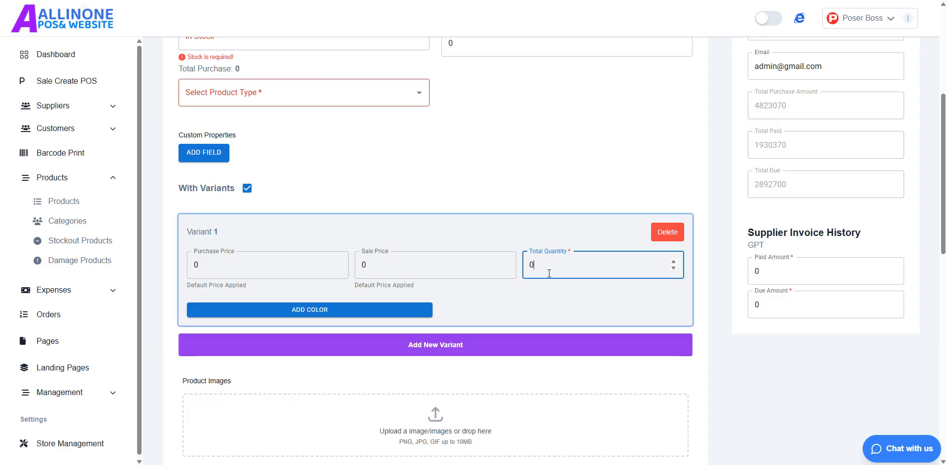
{"action": "left_click", "coordinate": [317, 309]}
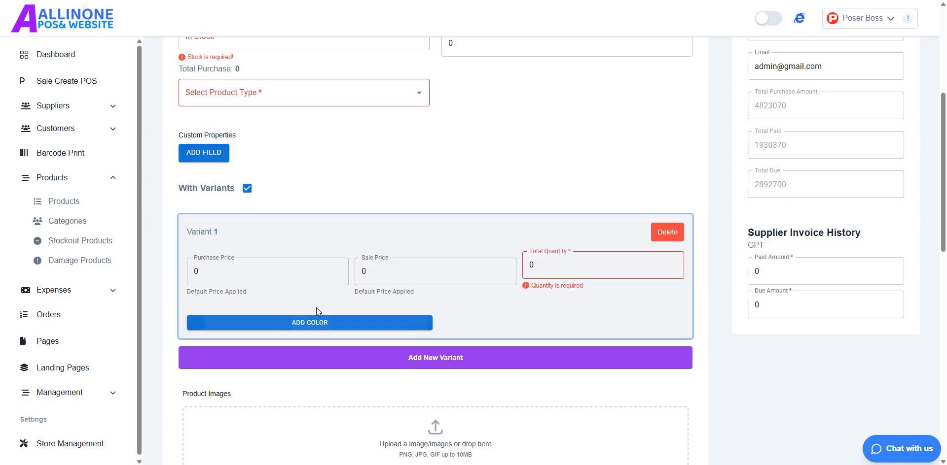
{"action": "left_click", "coordinate": [320, 321]}
{"action": "scroll", "coordinate": [318, 266], "scroll_direction": "down", "scroll_amount": 4}
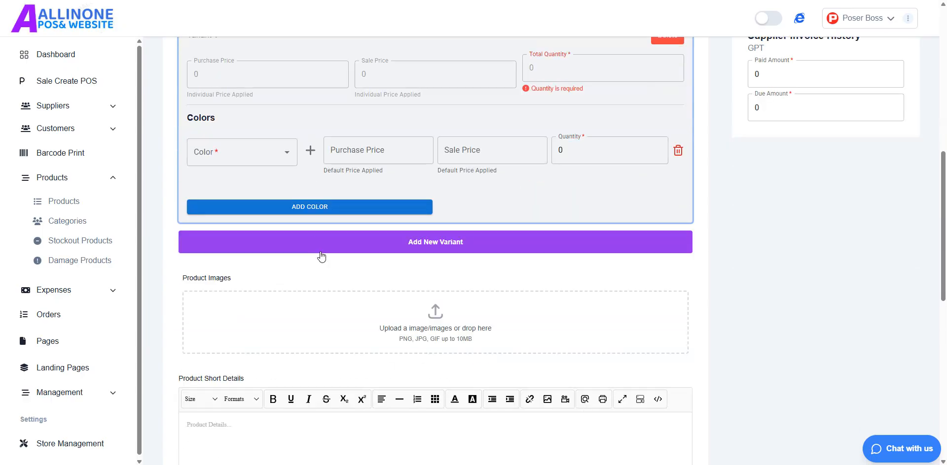
- Create a new color named Blue for the color row of Variant 1
{"action": "left_click", "coordinate": [272, 156]}
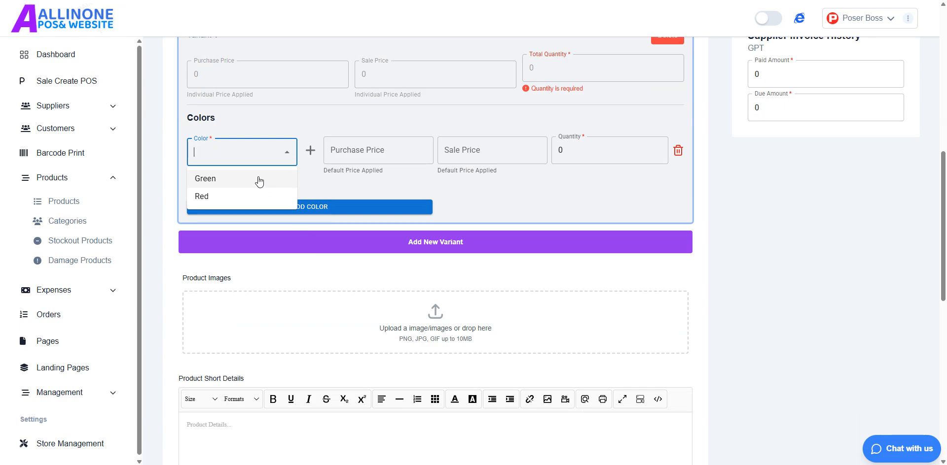
{"action": "left_click", "coordinate": [252, 119]}
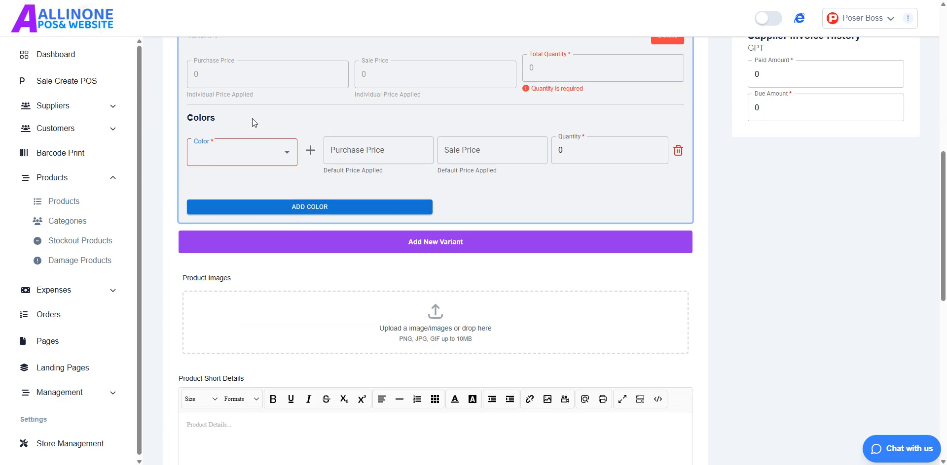
{"action": "left_click", "coordinate": [310, 150]}
{"action": "left_click", "coordinate": [446, 232]}
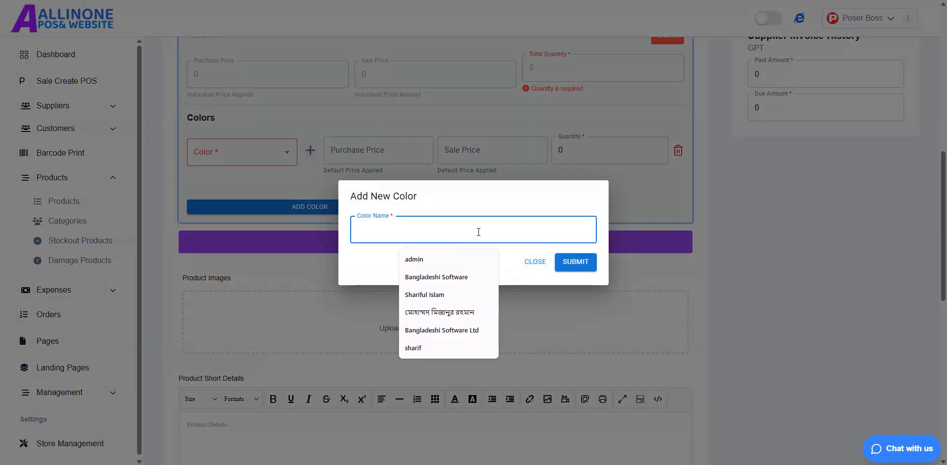
{"action": "type", "text": "Blue"}
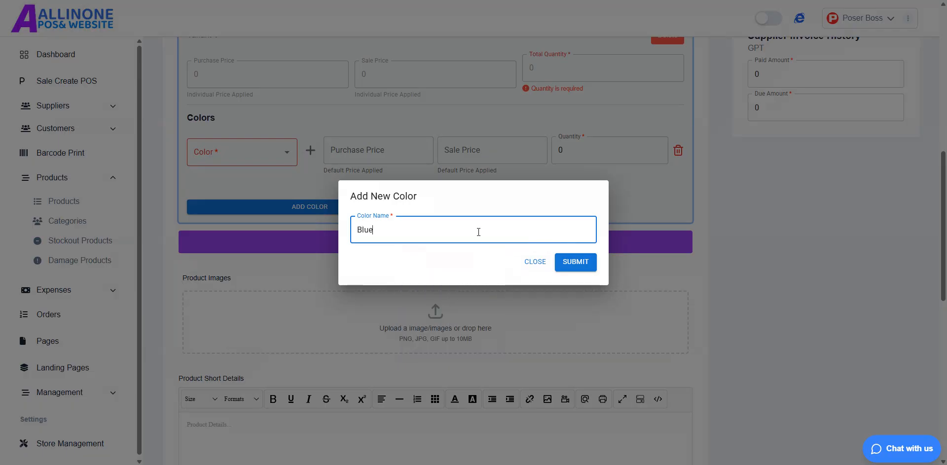
{"action": "left_click", "coordinate": [582, 263]}
- Clear the color in Variant 1's row and reselect Blue from the available colors
{"action": "left_click", "coordinate": [273, 164]}
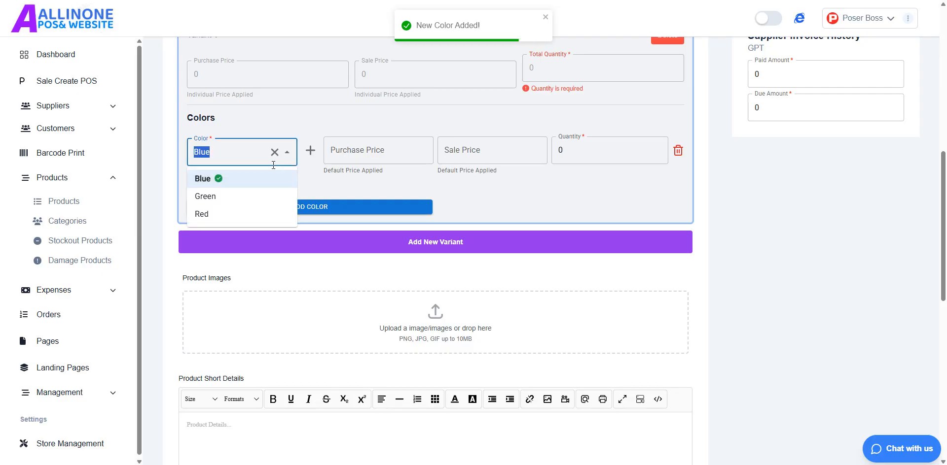
{"action": "left_click", "coordinate": [274, 152]}
{"action": "left_click", "coordinate": [256, 157]}
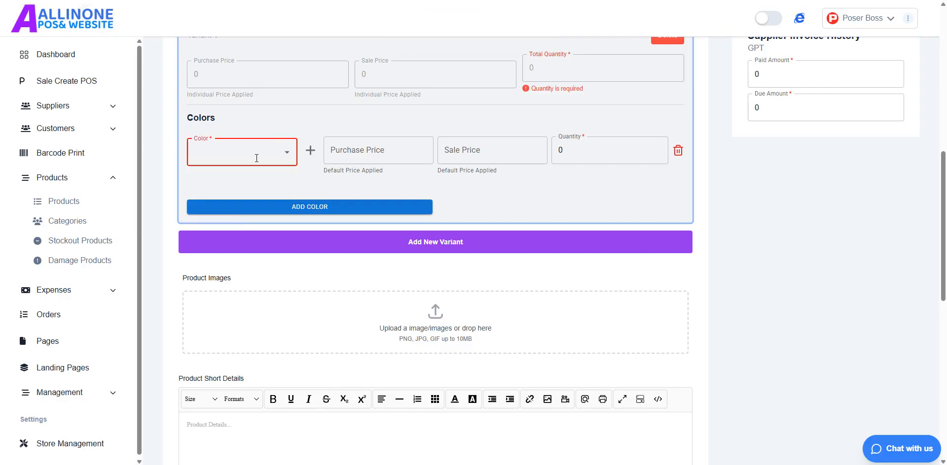
{"action": "left_click", "coordinate": [257, 158]}
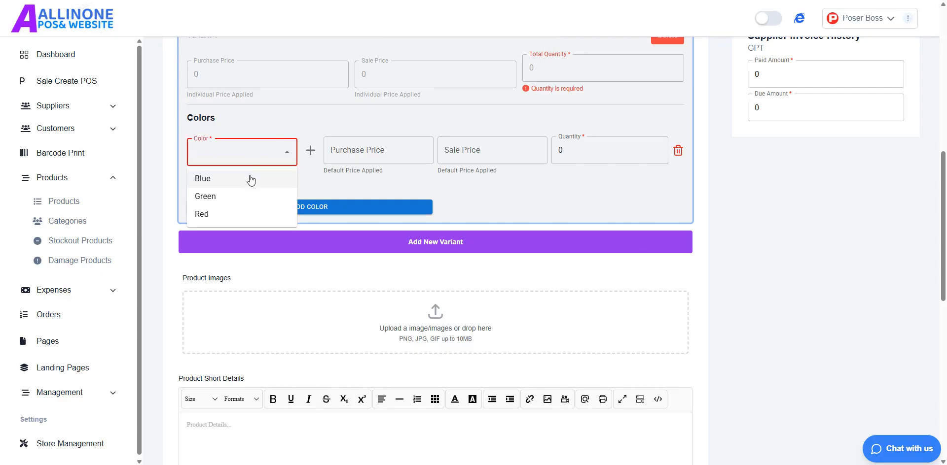
{"action": "left_click", "coordinate": [251, 179]}
- Check the purchase price, sale price and quantity fields of the Blue row without entering values
{"action": "left_click", "coordinate": [377, 157]}
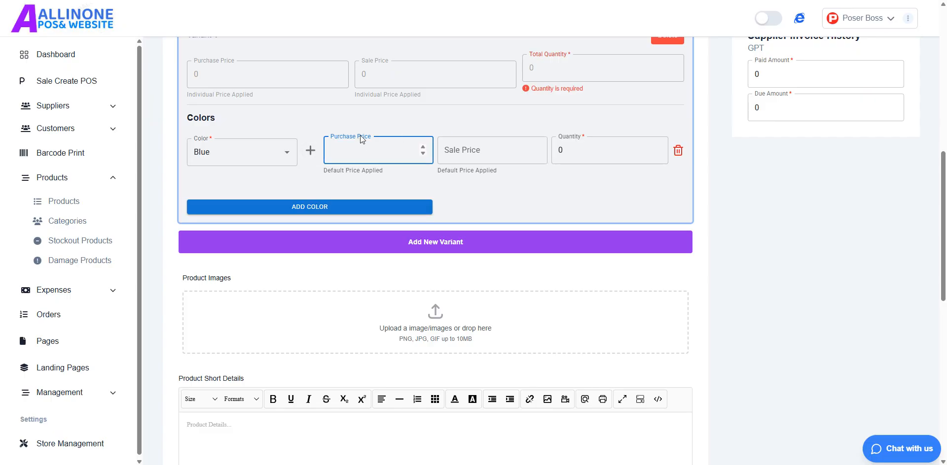
{"action": "left_click", "coordinate": [525, 144]}
{"action": "key", "text": "Tab"}
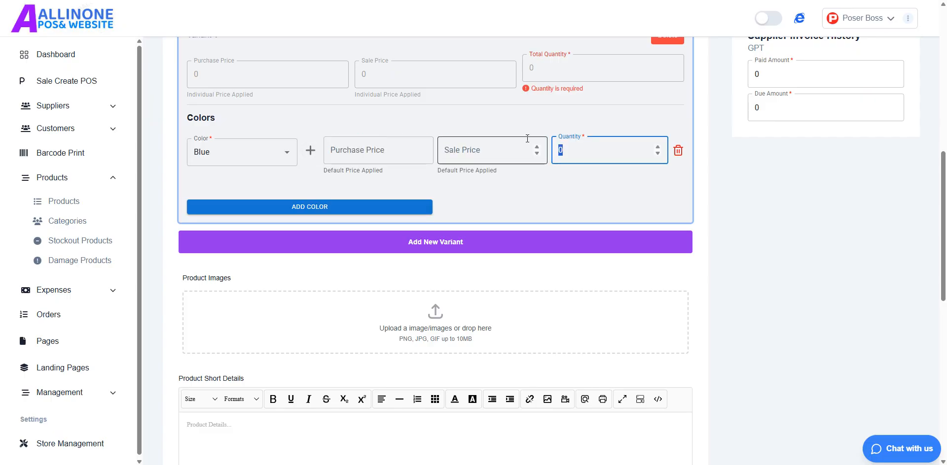
- Add three more empty color rows to Variant 1 below the Blue row
{"action": "scroll", "coordinate": [550, 166], "scroll_direction": "up", "scroll_amount": 2}
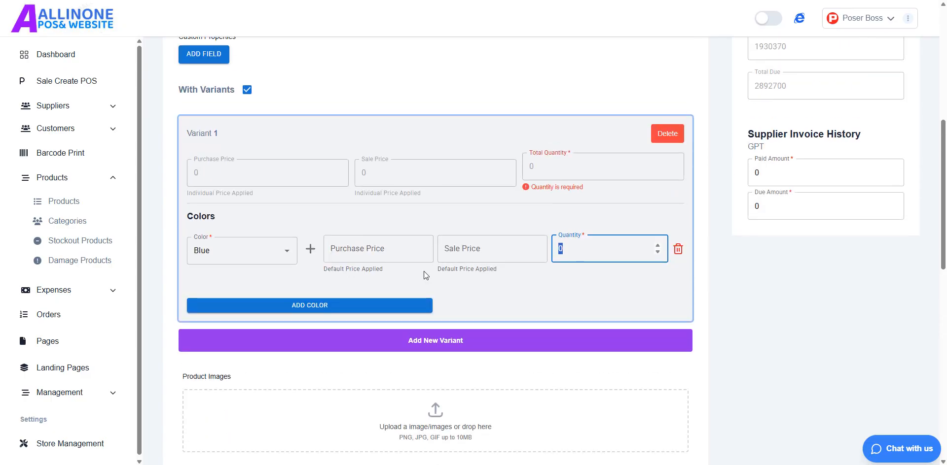
{"action": "left_click", "coordinate": [345, 305]}
{"action": "scroll", "coordinate": [345, 306], "scroll_direction": "down", "scroll_amount": 2}
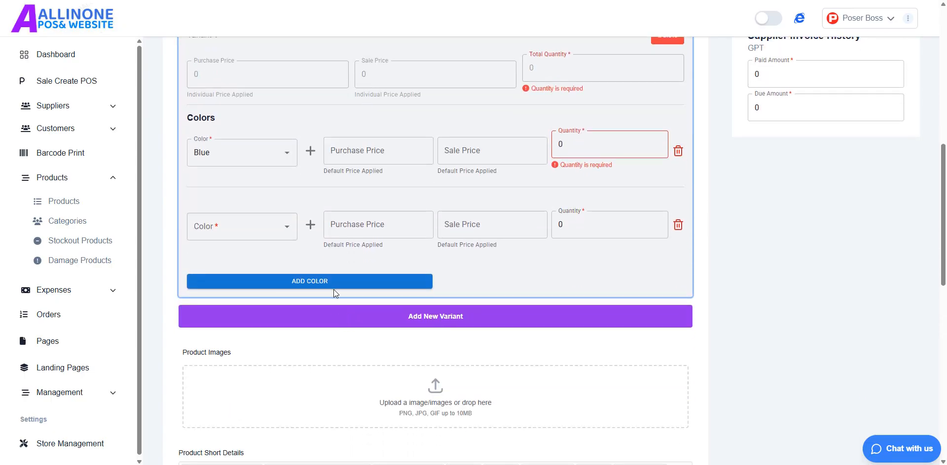
{"action": "left_click", "coordinate": [334, 278]}
{"action": "scroll", "coordinate": [334, 289], "scroll_direction": "down", "scroll_amount": 2}
{"action": "left_click", "coordinate": [333, 257]}
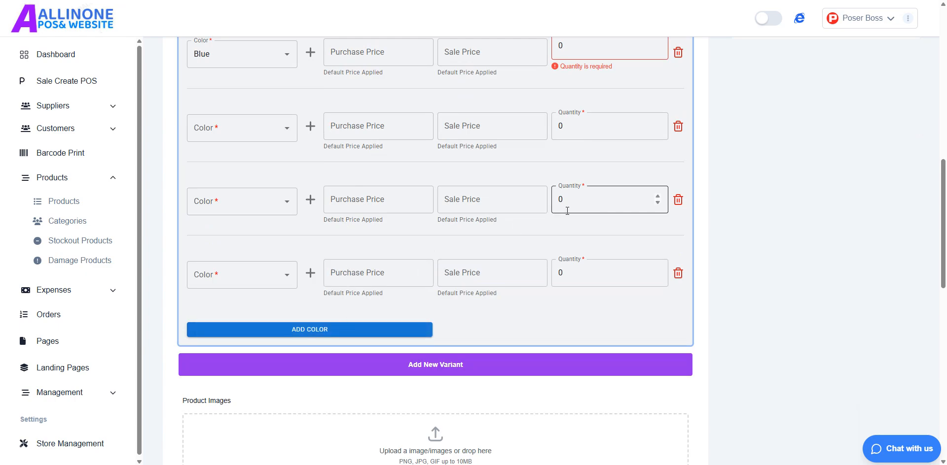
- Delete Variant 1 and look over the product images, short details and long description sections
{"action": "scroll", "coordinate": [607, 197], "scroll_direction": "up", "scroll_amount": 4}
{"action": "left_click", "coordinate": [671, 134]}
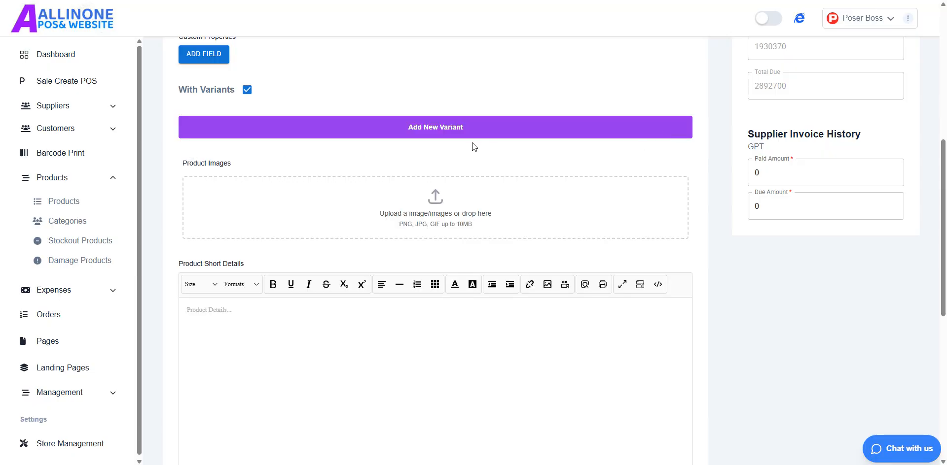
{"action": "scroll", "coordinate": [474, 147], "scroll_direction": "down", "scroll_amount": 1}
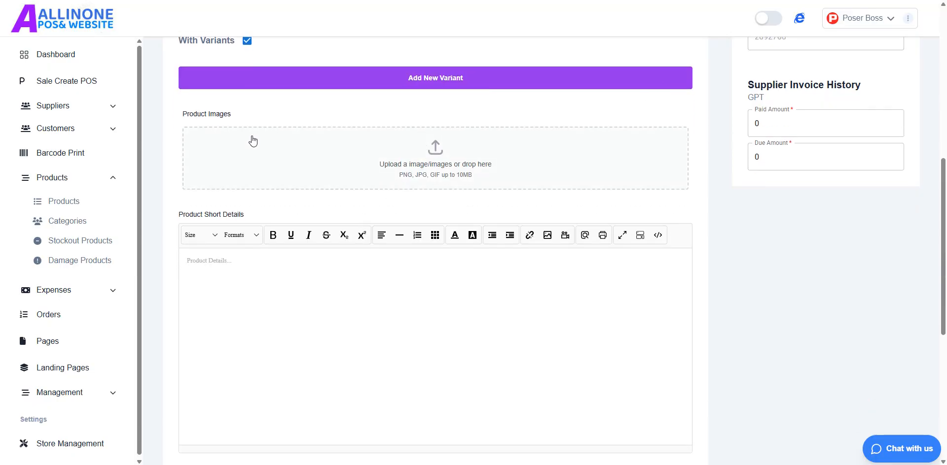
{"action": "scroll", "coordinate": [345, 151], "scroll_direction": "down", "scroll_amount": 6}
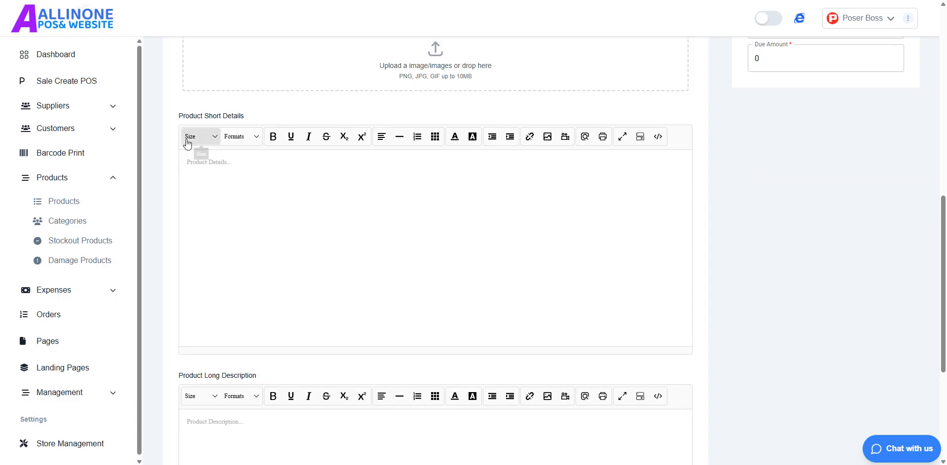
- Change the product's supplier to New Supplier and review the supplier details and invoice history fields
{"action": "scroll", "coordinate": [364, 284], "scroll_direction": "up", "scroll_amount": 13}
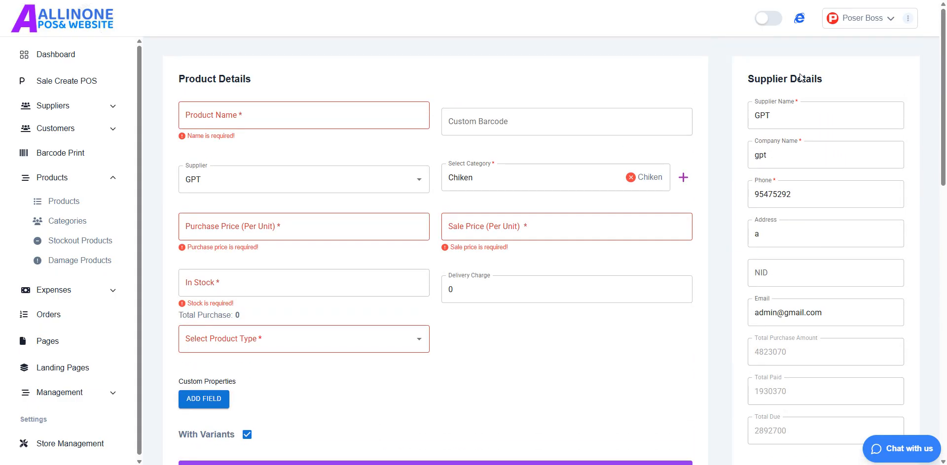
{"action": "left_click", "coordinate": [277, 180]}
{"action": "left_click", "coordinate": [266, 225]}
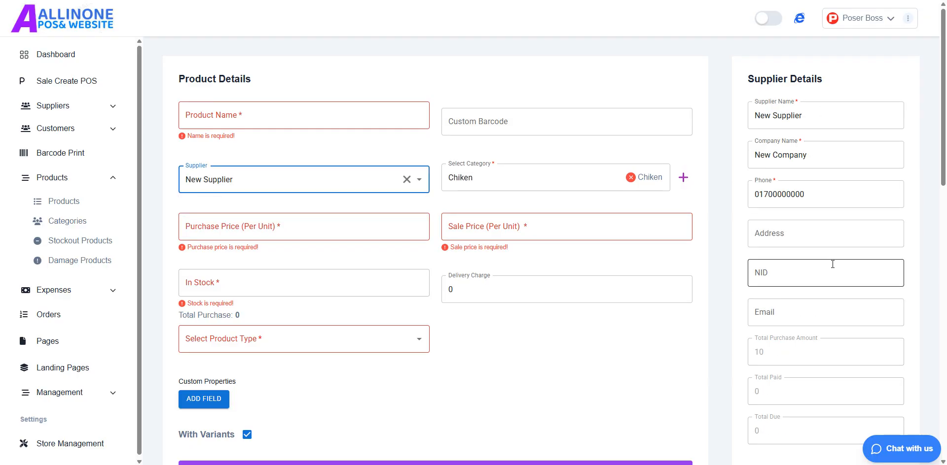
{"action": "scroll", "coordinate": [821, 265], "scroll_direction": "down", "scroll_amount": 6}
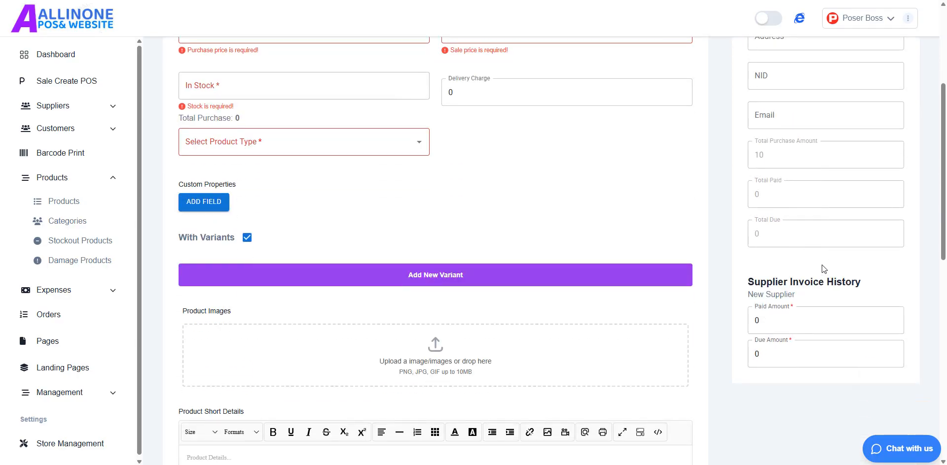
{"action": "scroll", "coordinate": [786, 335], "scroll_direction": "up", "scroll_amount": 5}
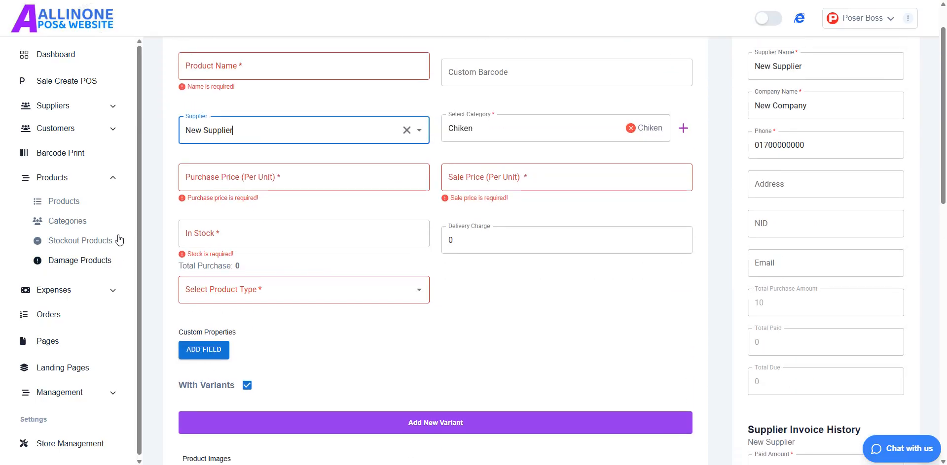
- Open the product categories list and expand the Fish category to view its subcategory, collapsing it again
{"action": "left_click", "coordinate": [64, 221]}
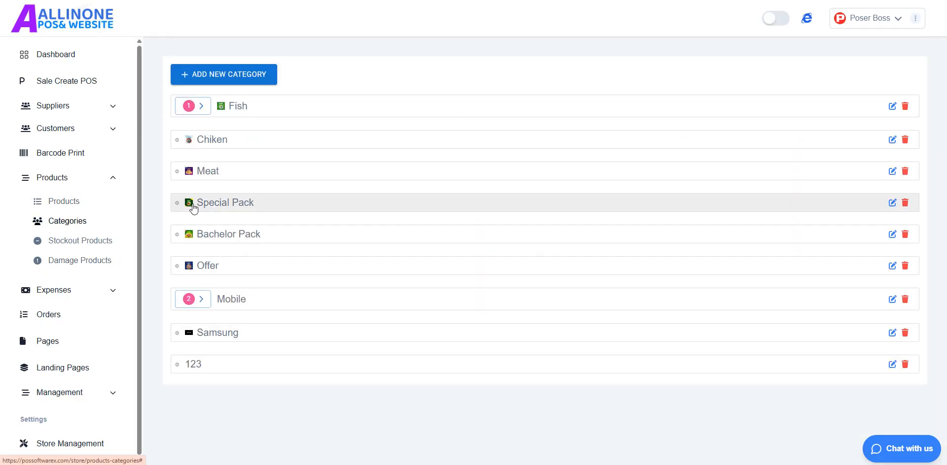
{"action": "left_click", "coordinate": [203, 110]}
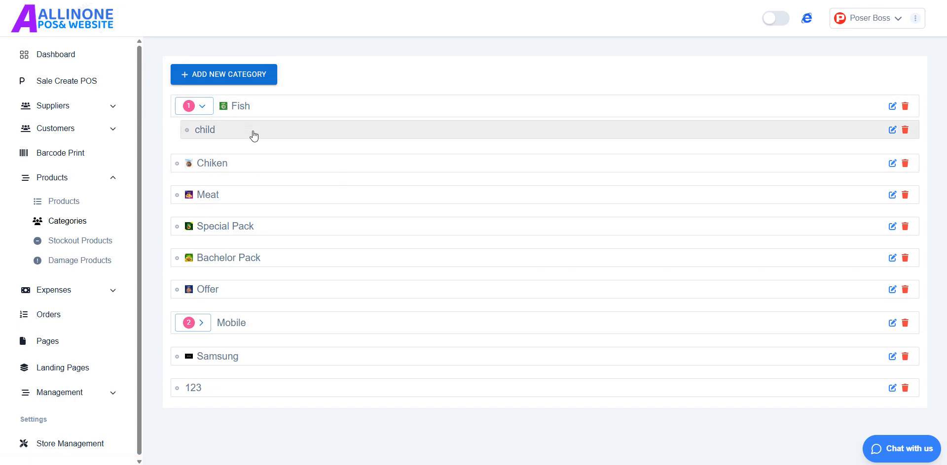
{"action": "left_click", "coordinate": [244, 109]}
- Examine the new category form's name, icon and parent category fields and close it without saving
{"action": "left_click", "coordinate": [235, 75]}
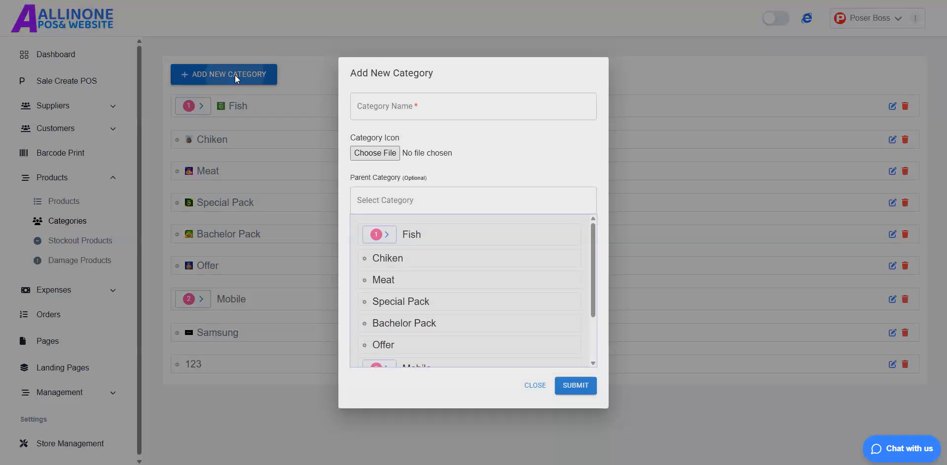
{"action": "left_click", "coordinate": [450, 108]}
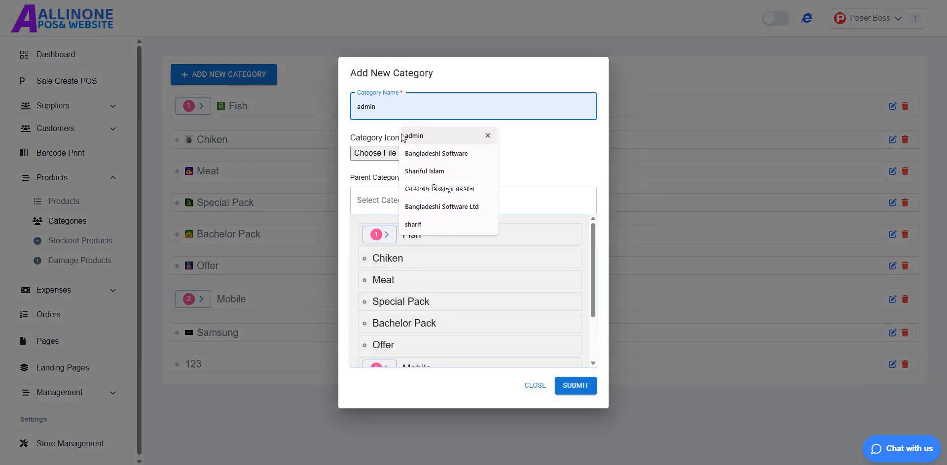
{"action": "left_click", "coordinate": [375, 206]}
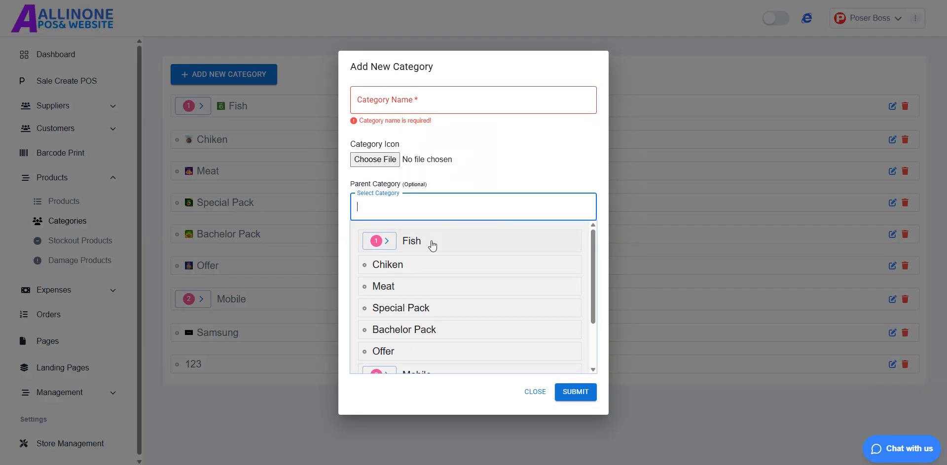
{"action": "left_click", "coordinate": [540, 393]}
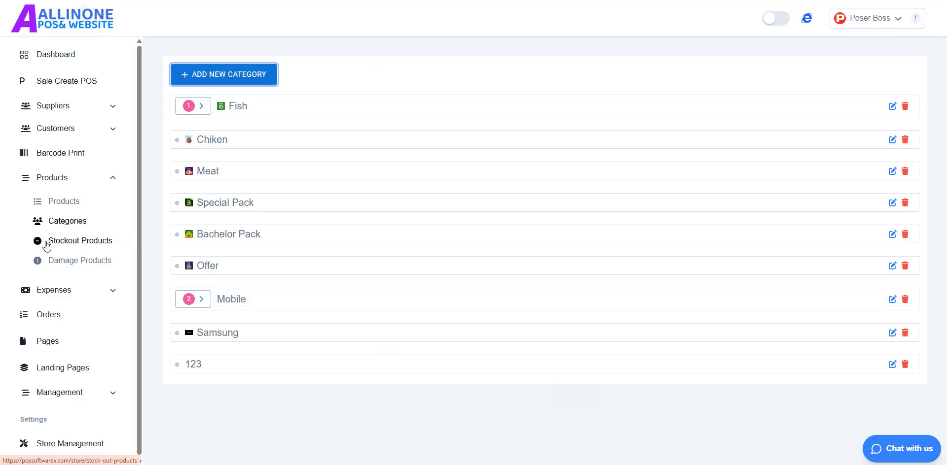
- Open the stockout products list, examine the edit form of product ID 76 without changes, and return to the list
{"action": "left_click", "coordinate": [77, 247]}
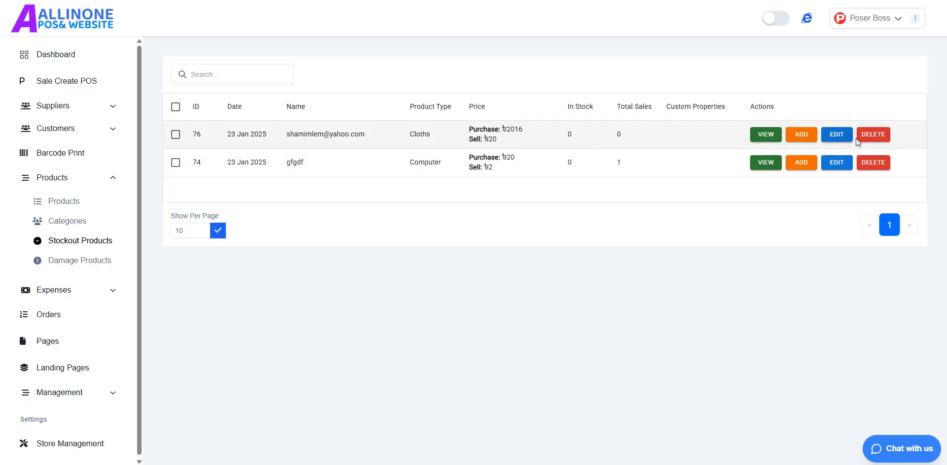
{"action": "left_click", "coordinate": [841, 135]}
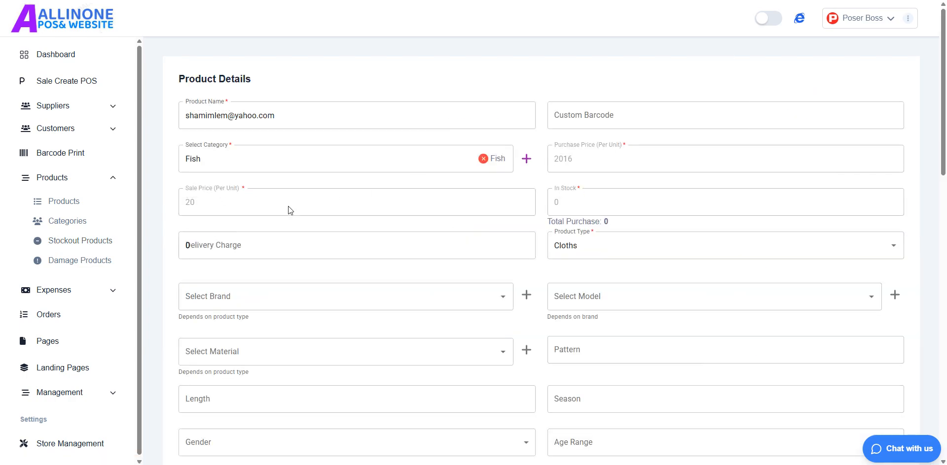
{"action": "scroll", "coordinate": [327, 227], "scroll_direction": "down", "scroll_amount": 2}
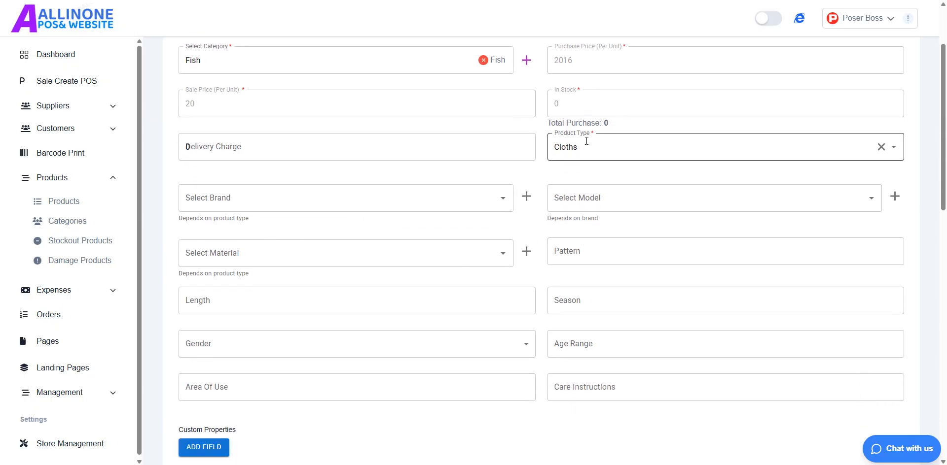
{"action": "left_click_drag", "start_coordinate": [580, 106], "coordinate": [541, 106]}
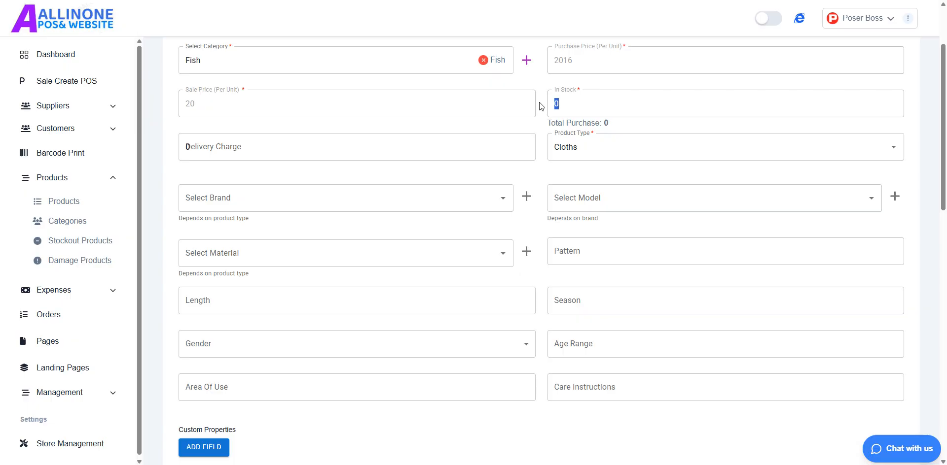
{"action": "scroll", "coordinate": [549, 380], "scroll_direction": "down", "scroll_amount": 12}
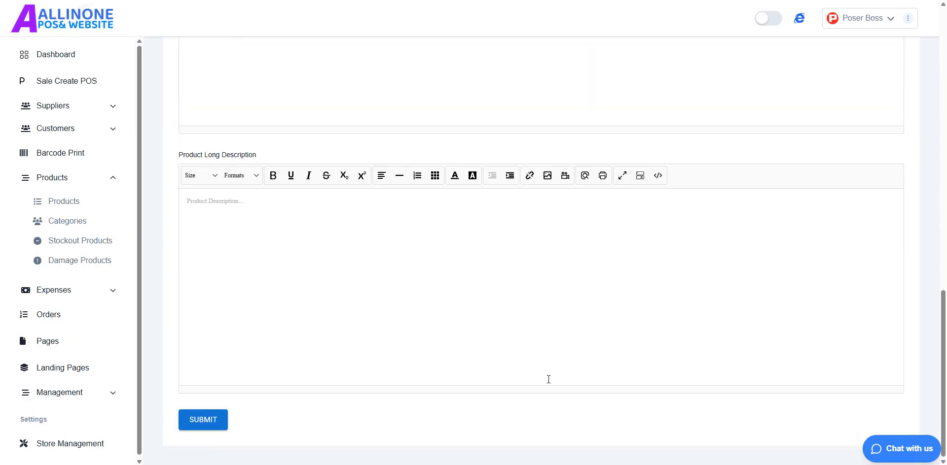
{"action": "left_click", "coordinate": [102, 234]}
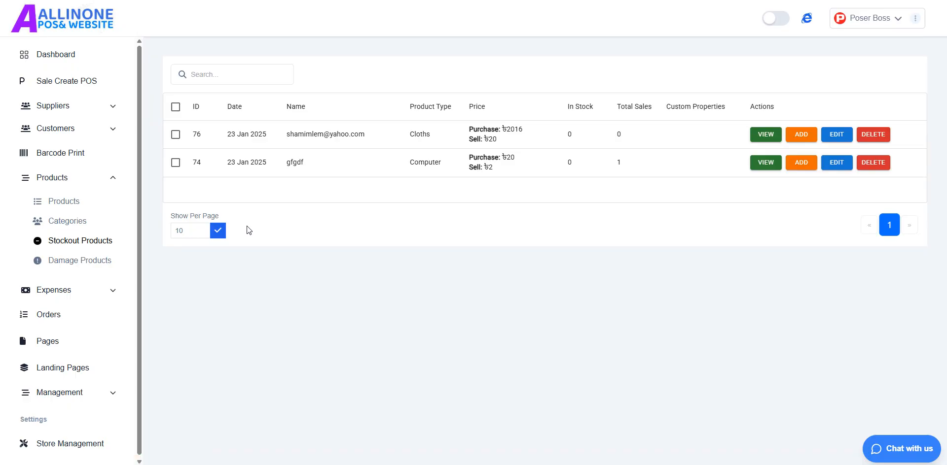
- In the damaged products list, check the new damaged product form without saving and open the existing record's invoice
{"action": "left_click", "coordinate": [104, 266]}
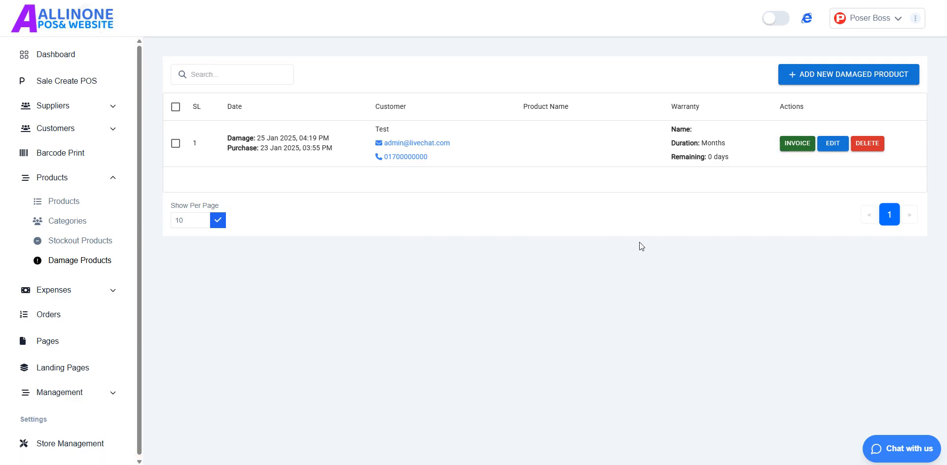
{"action": "left_click", "coordinate": [830, 77]}
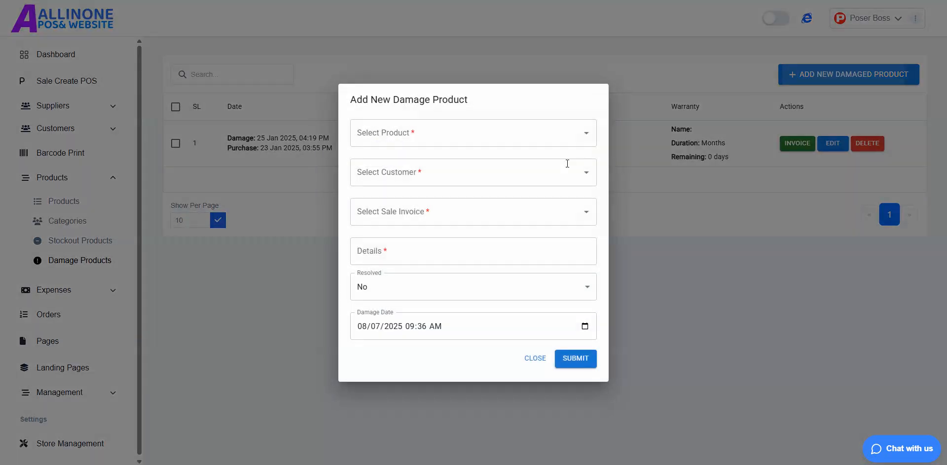
{"action": "left_click", "coordinate": [538, 357]}
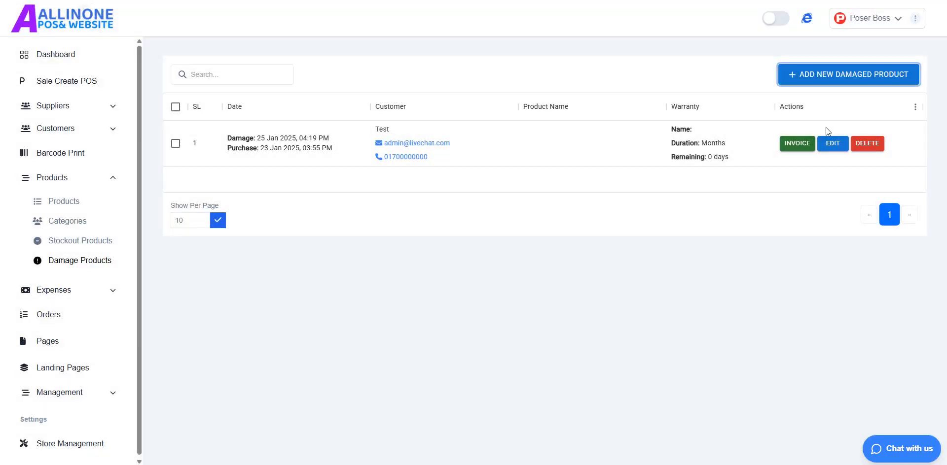
{"action": "left_click", "coordinate": [797, 143]}
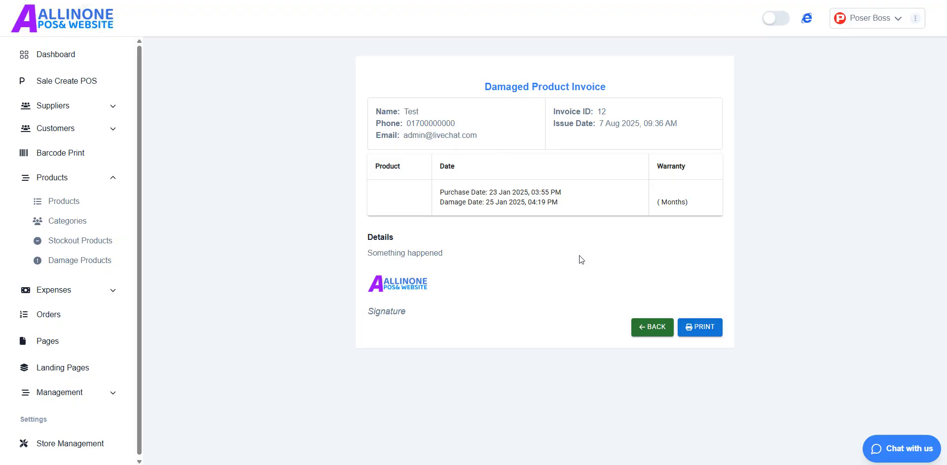
- Return from the damaged product invoice to its list and open the POS sale creation page
{"action": "left_click", "coordinate": [643, 328]}
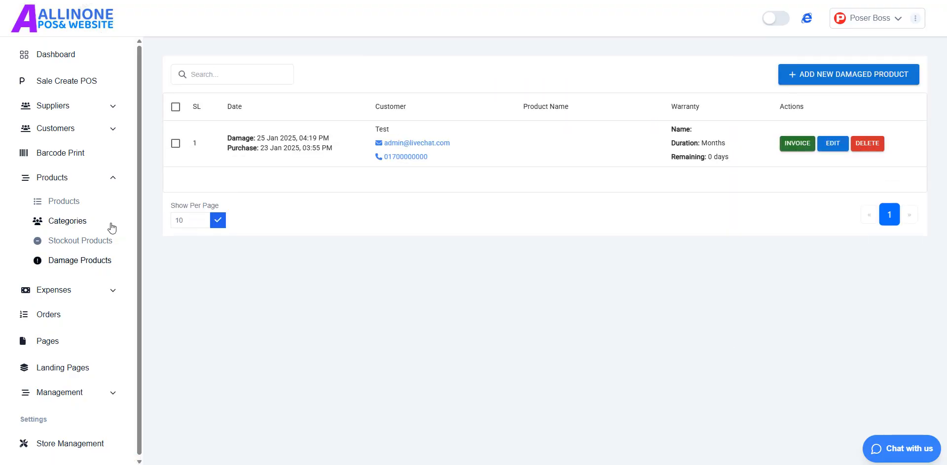
{"action": "left_click", "coordinate": [95, 182]}
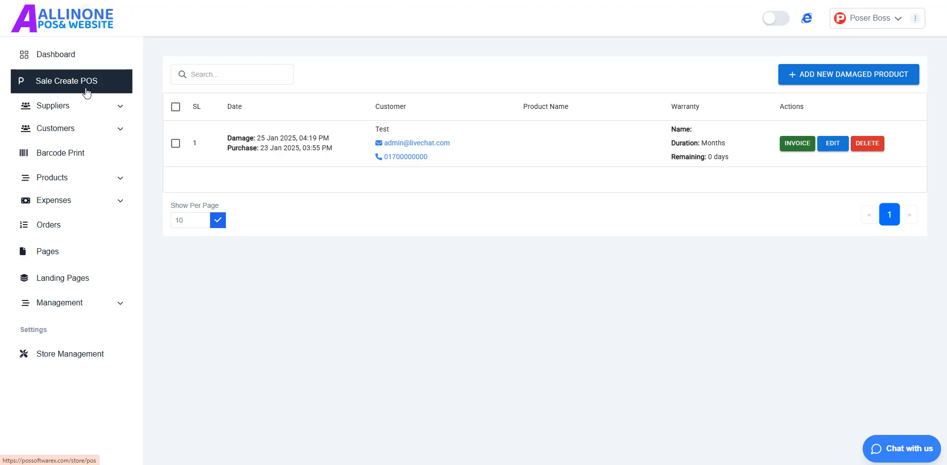
{"action": "left_click", "coordinate": [95, 92]}
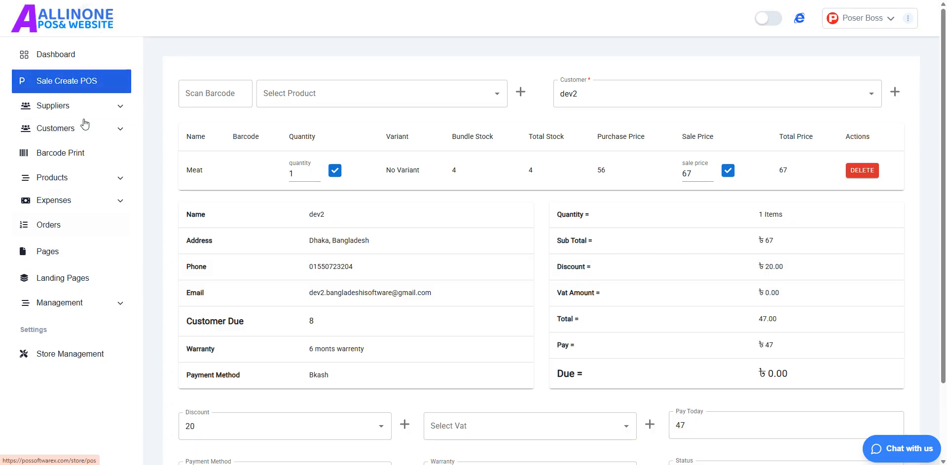
- Add another unit of the Meat product without a code to the sale and clear the selected customer
{"action": "left_click", "coordinate": [246, 101]}
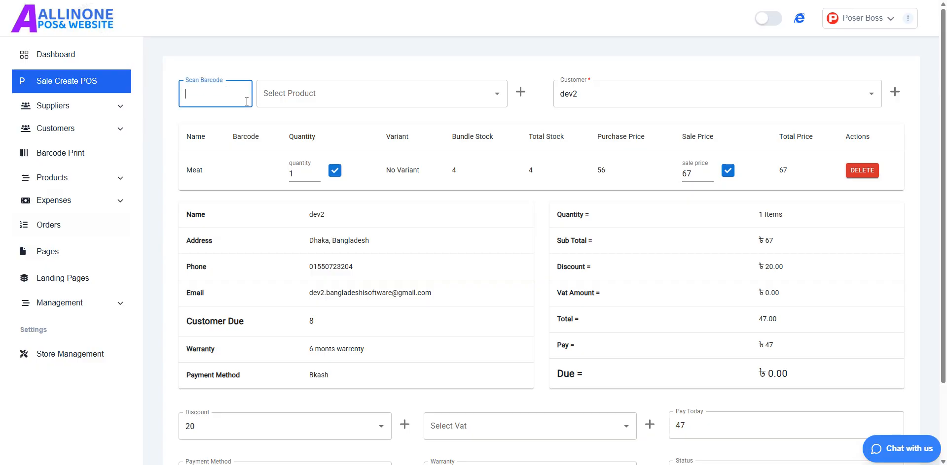
{"action": "left_click", "coordinate": [335, 87]}
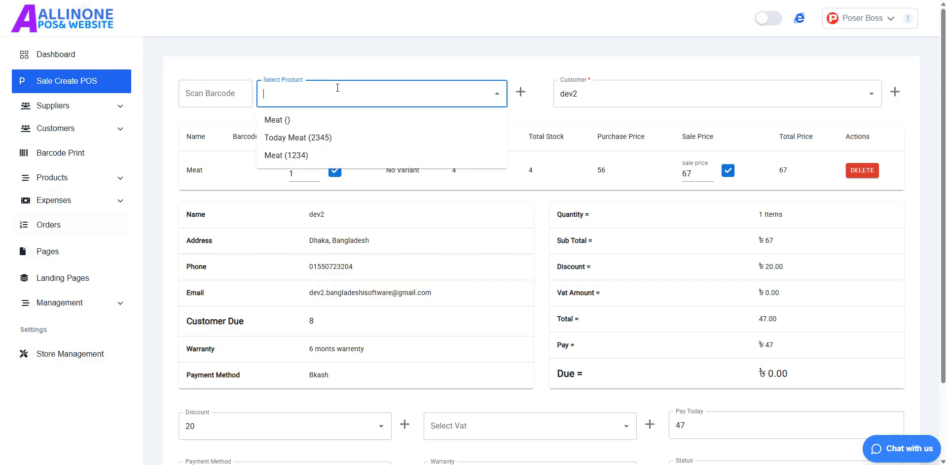
{"action": "left_click", "coordinate": [339, 120]}
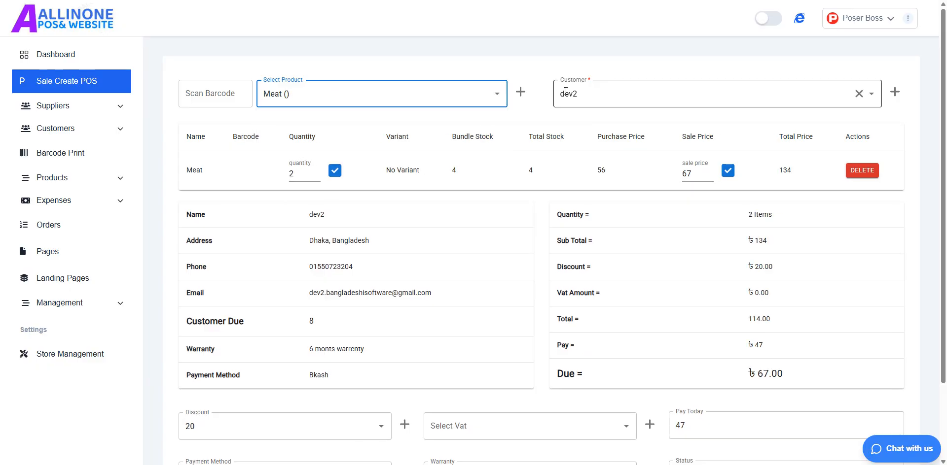
{"action": "left_click", "coordinate": [592, 96]}
{"action": "left_click", "coordinate": [859, 93]}
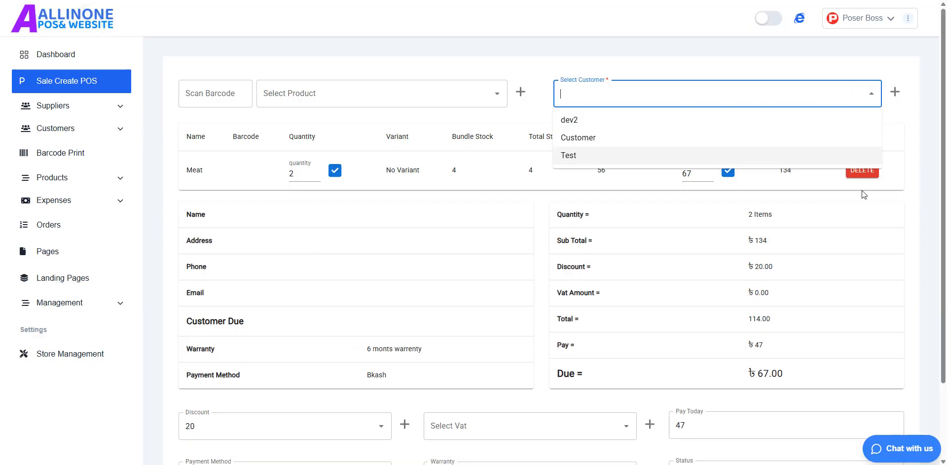
- Clear all POS data from the current sale and confirm the clearing
{"action": "scroll", "coordinate": [789, 315], "scroll_direction": "down", "scroll_amount": 2}
{"action": "left_click", "coordinate": [795, 421]}
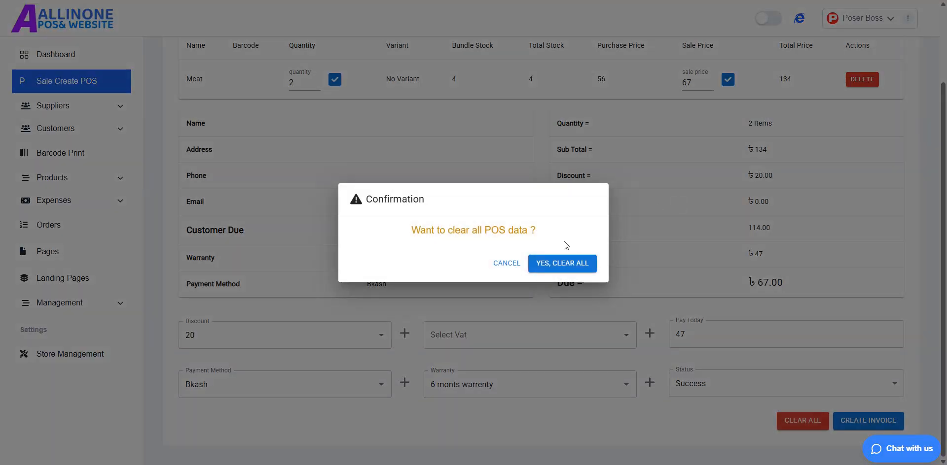
{"action": "left_click", "coordinate": [562, 263]}
{"action": "scroll", "coordinate": [641, 228], "scroll_direction": "up", "scroll_amount": 1}
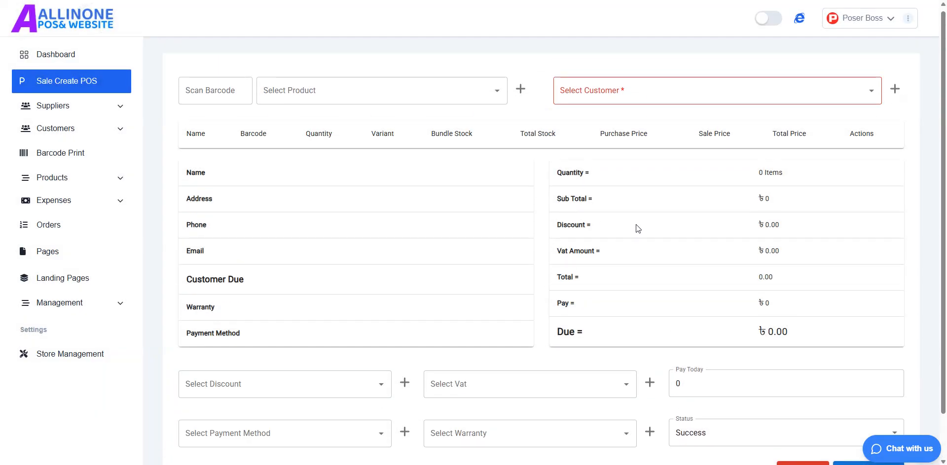
- Add the Meat product without a code to the empty sale and check the list of available customers
{"action": "left_click", "coordinate": [332, 96]}
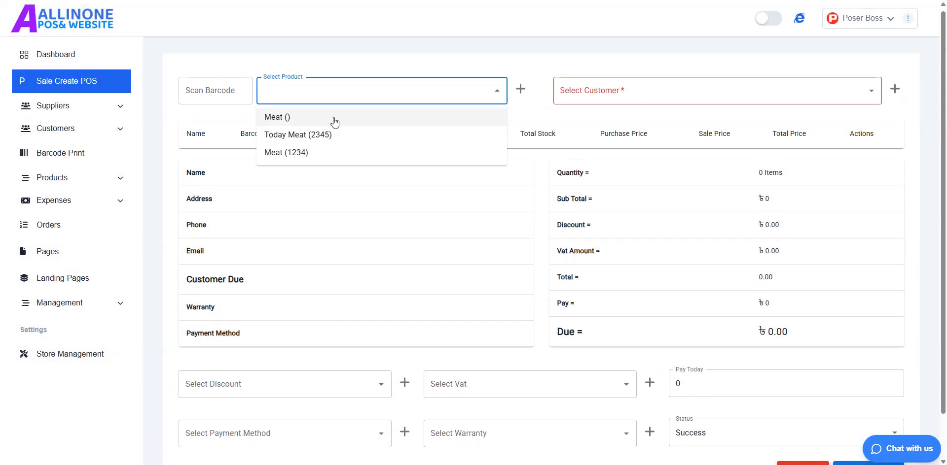
{"action": "left_click", "coordinate": [334, 119]}
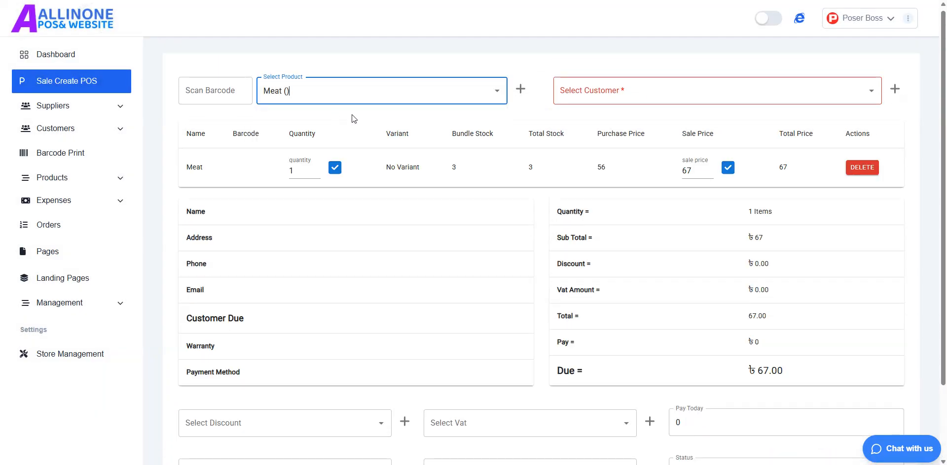
{"action": "left_click", "coordinate": [610, 92]}
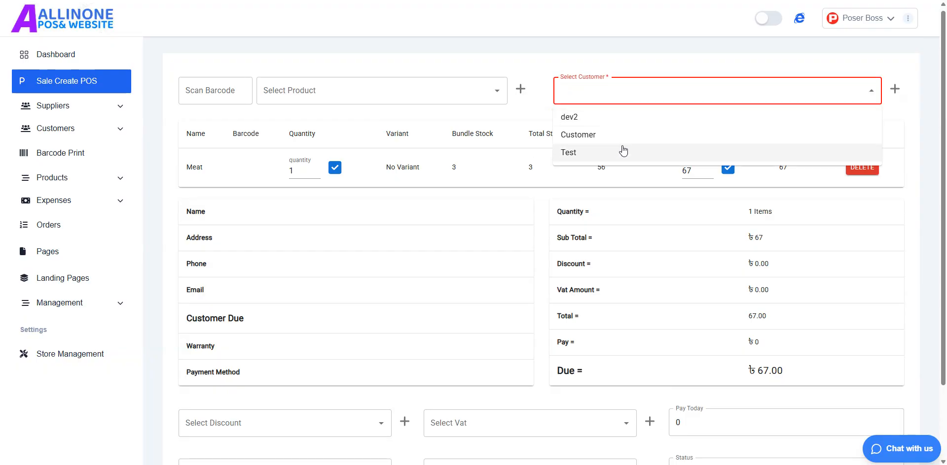
{"action": "left_click", "coordinate": [666, 63]}
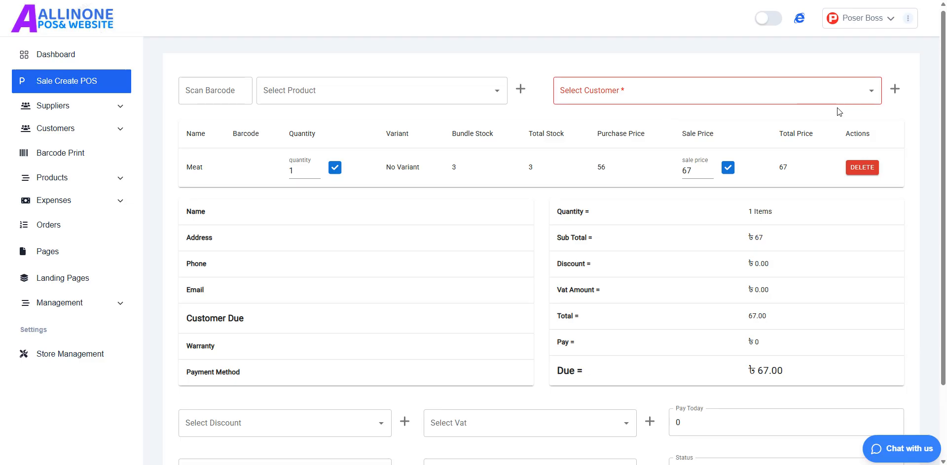
- Check the new customer form's fields without saving, and choose the first listed customer for the sale
{"action": "left_click", "coordinate": [896, 90]}
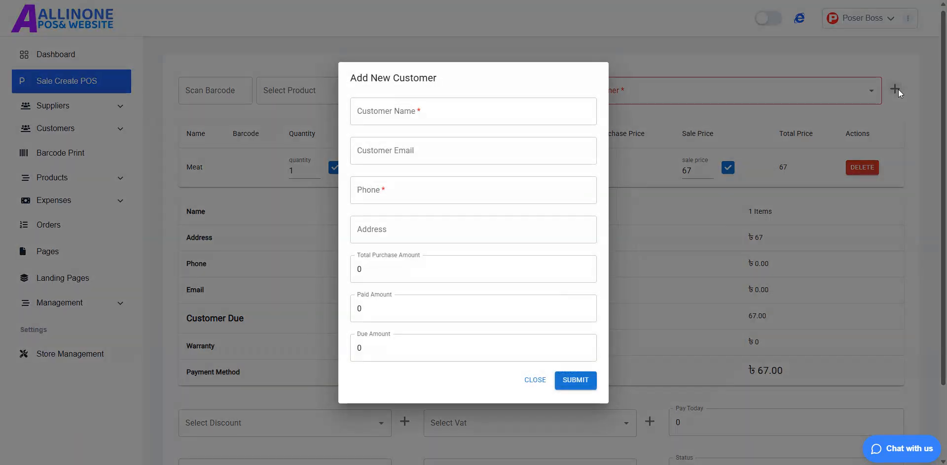
{"action": "left_click", "coordinate": [375, 119]}
{"action": "left_click", "coordinate": [374, 147]}
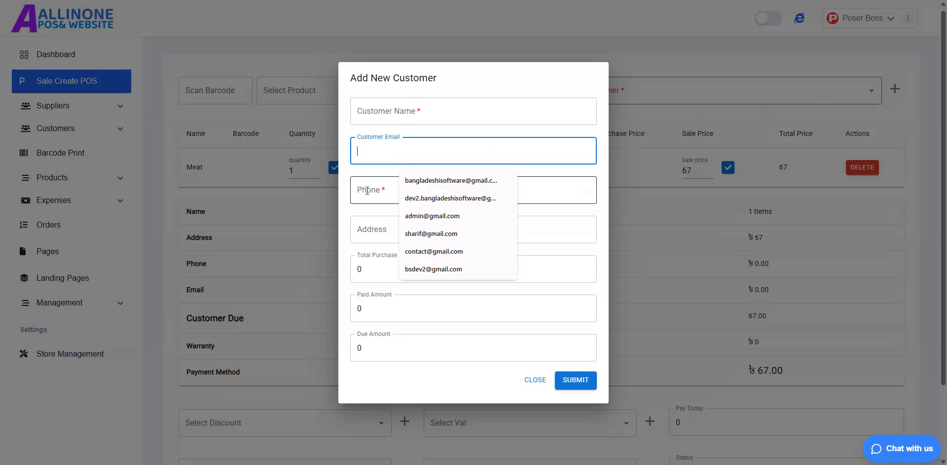
{"action": "left_click", "coordinate": [371, 233]}
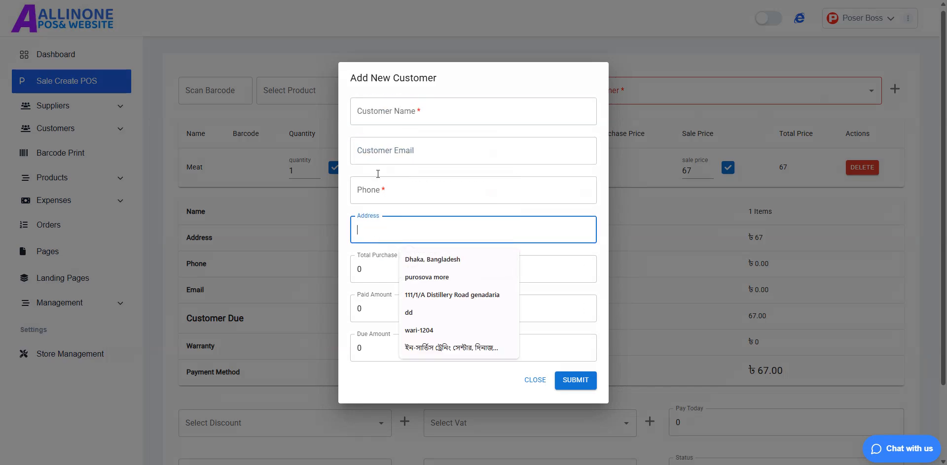
{"action": "left_click", "coordinate": [536, 380]}
{"action": "left_click", "coordinate": [668, 90]}
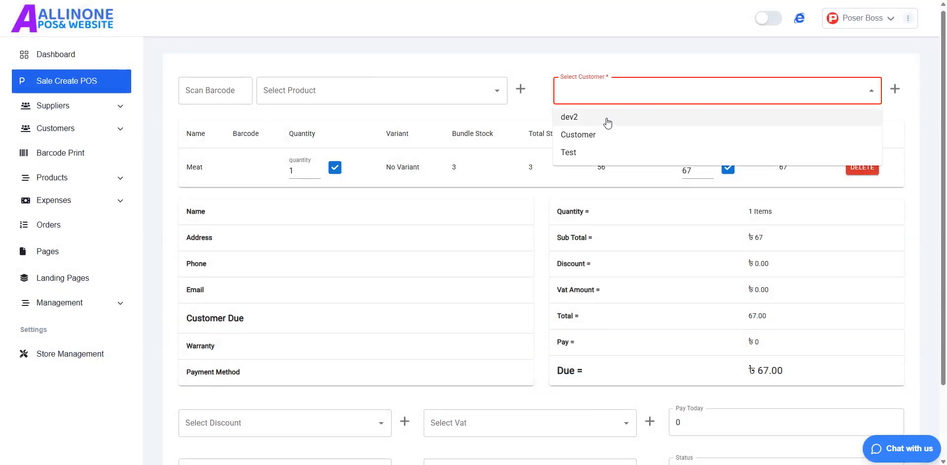
{"action": "left_click", "coordinate": [607, 122]}
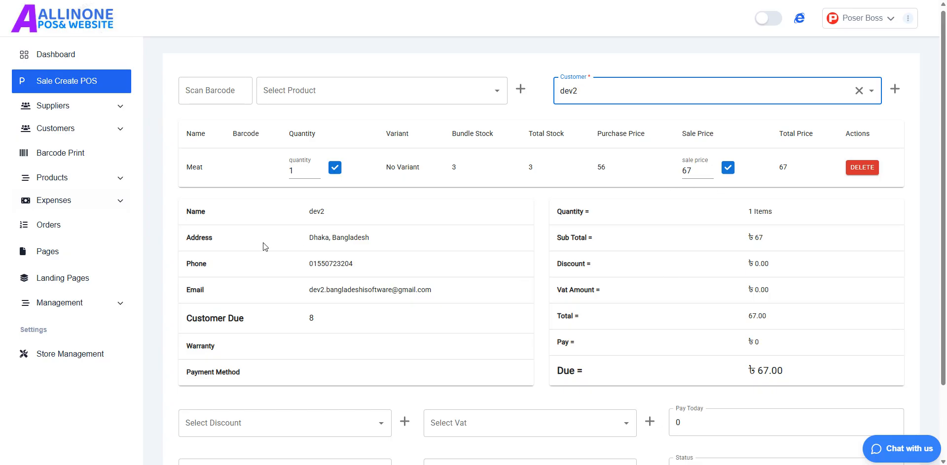
- Examine the available discounts and the new discount form's name, value and Discount By options, closing it without saving
{"action": "scroll", "coordinate": [220, 245], "scroll_direction": "down", "scroll_amount": 1}
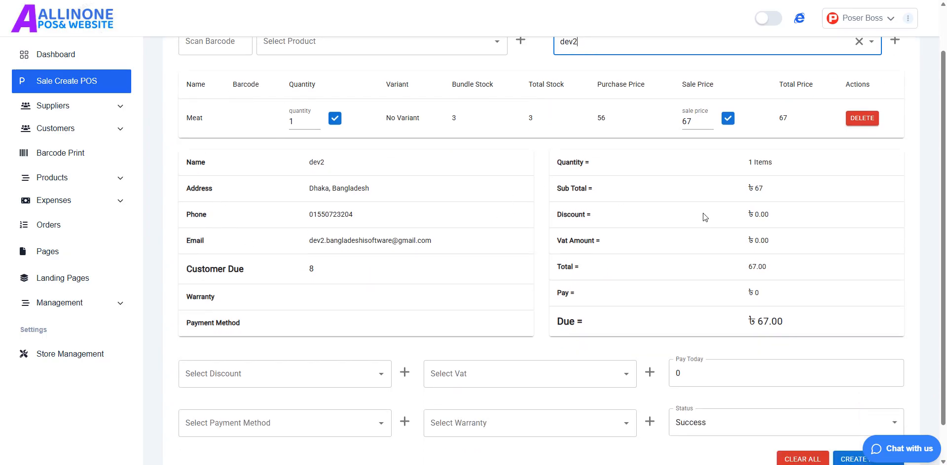
{"action": "scroll", "coordinate": [703, 213], "scroll_direction": "down", "scroll_amount": 1}
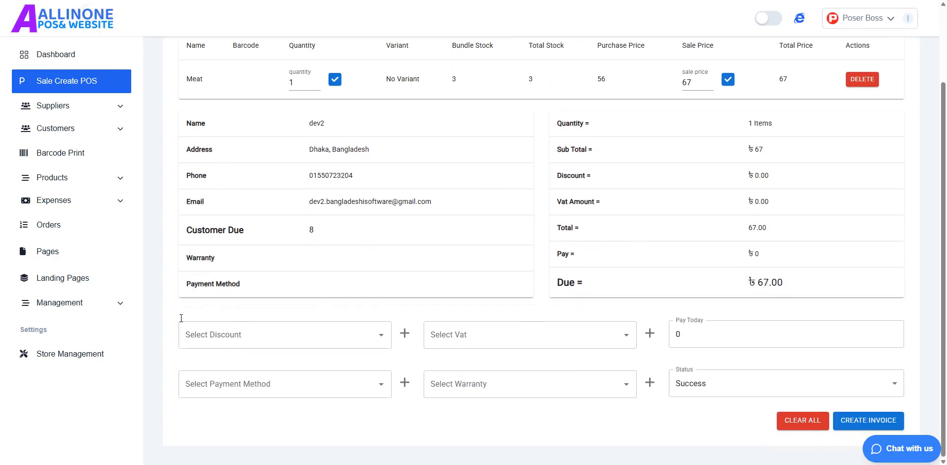
{"action": "left_click", "coordinate": [236, 339]}
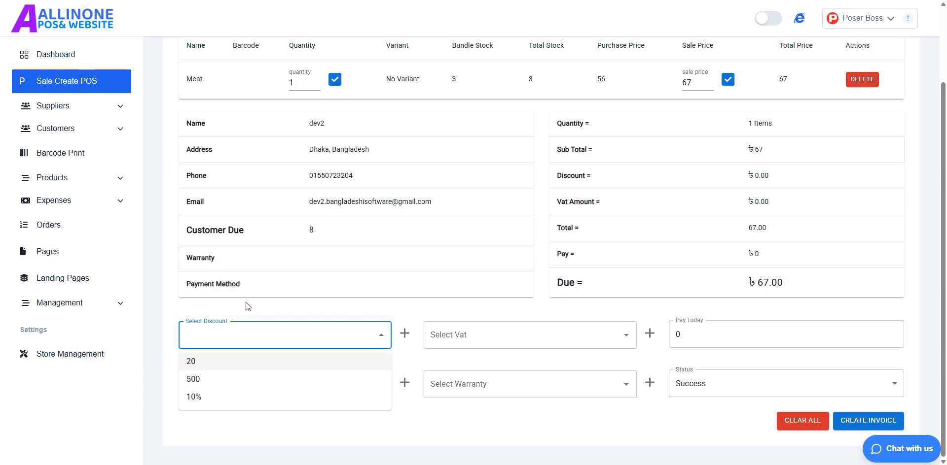
{"action": "left_click", "coordinate": [247, 307]}
{"action": "left_click", "coordinate": [244, 347]}
{"action": "left_click", "coordinate": [405, 333]}
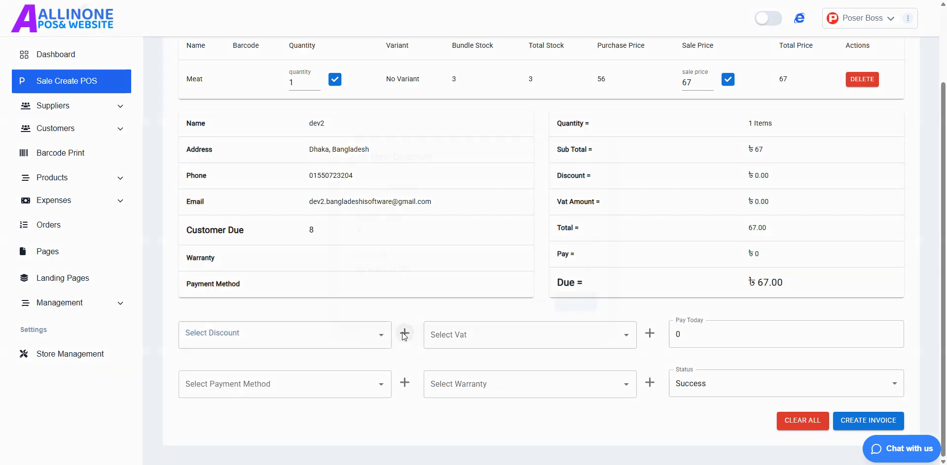
{"action": "left_click", "coordinate": [403, 198]}
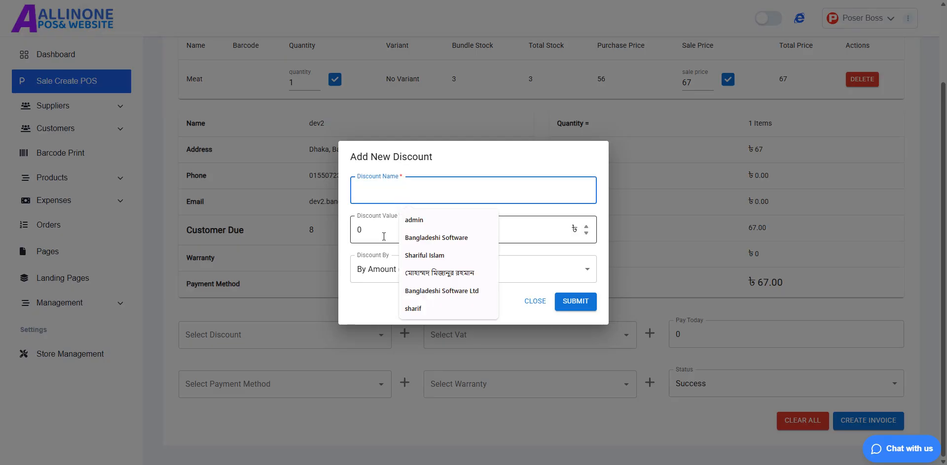
{"action": "left_click", "coordinate": [387, 275]}
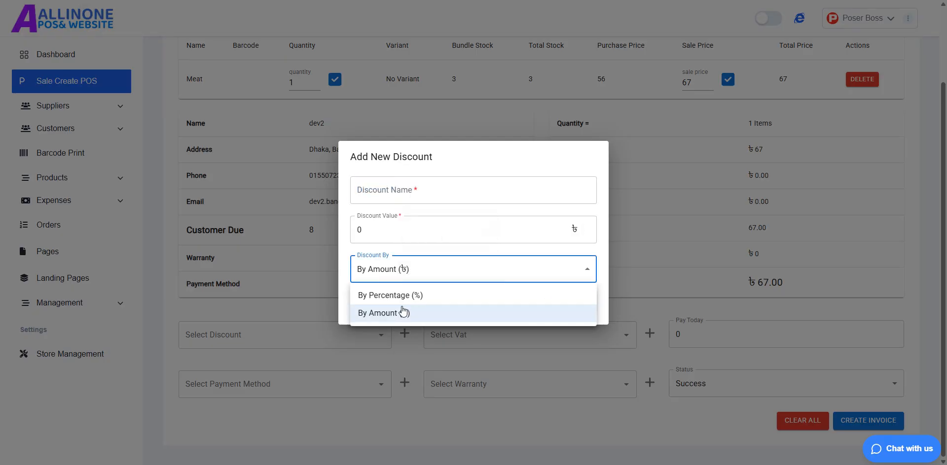
{"action": "left_click", "coordinate": [439, 245]}
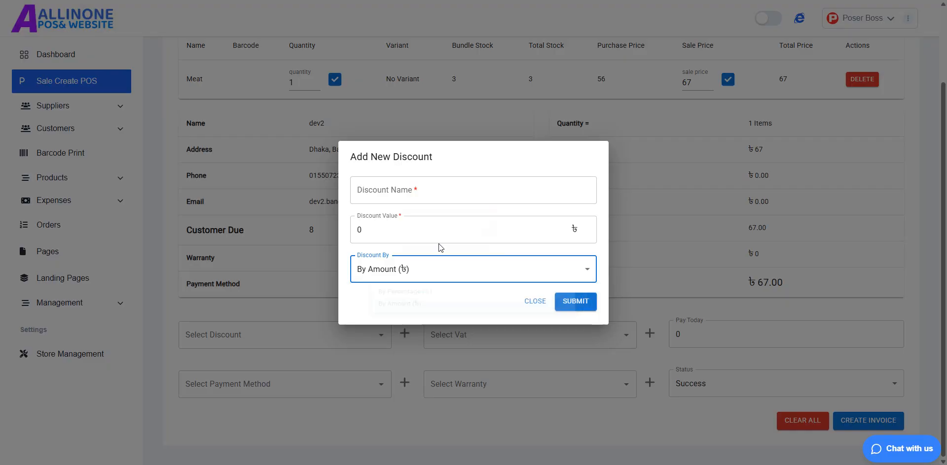
{"action": "left_click", "coordinate": [535, 301]}
- Examine the payment method, VAT and warranty choices and the new VAT form without selecting or saving anything
{"action": "left_click", "coordinate": [240, 387]}
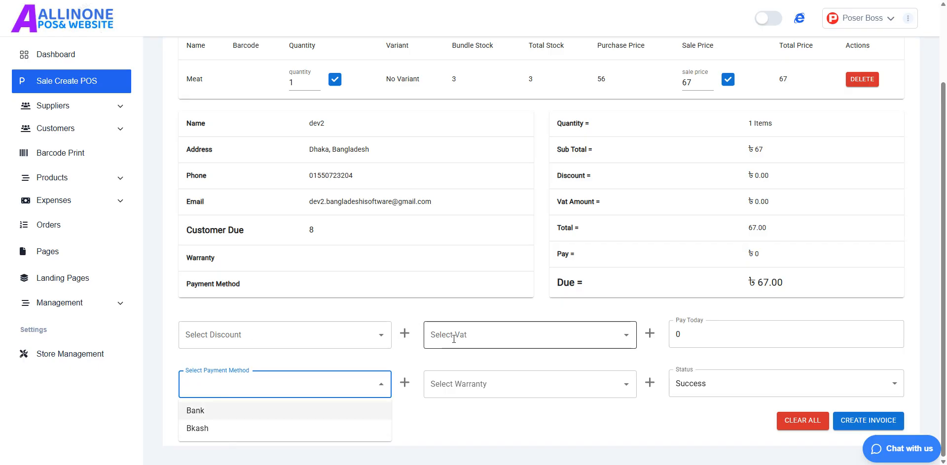
{"action": "left_click", "coordinate": [487, 334]}
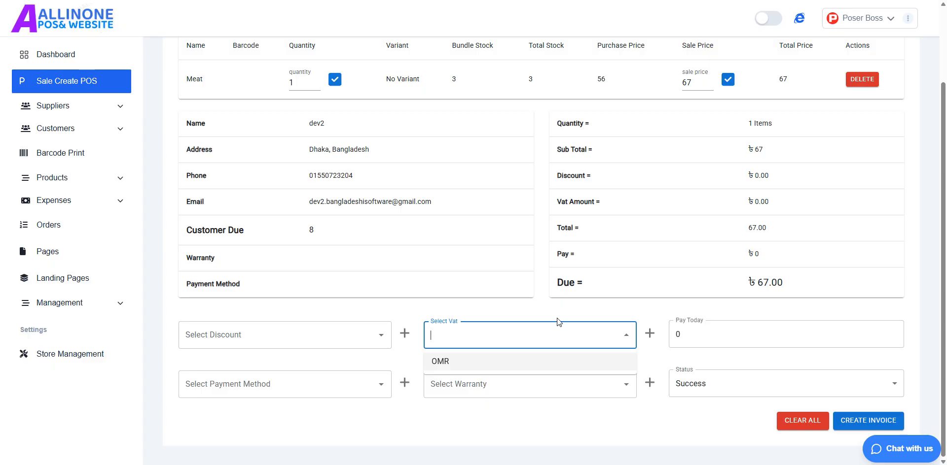
{"action": "left_click", "coordinate": [649, 333]}
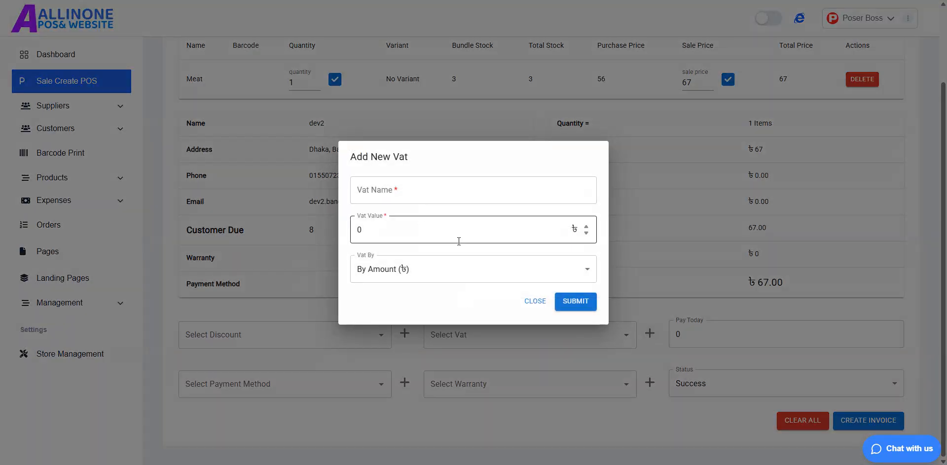
{"action": "left_click", "coordinate": [534, 302]}
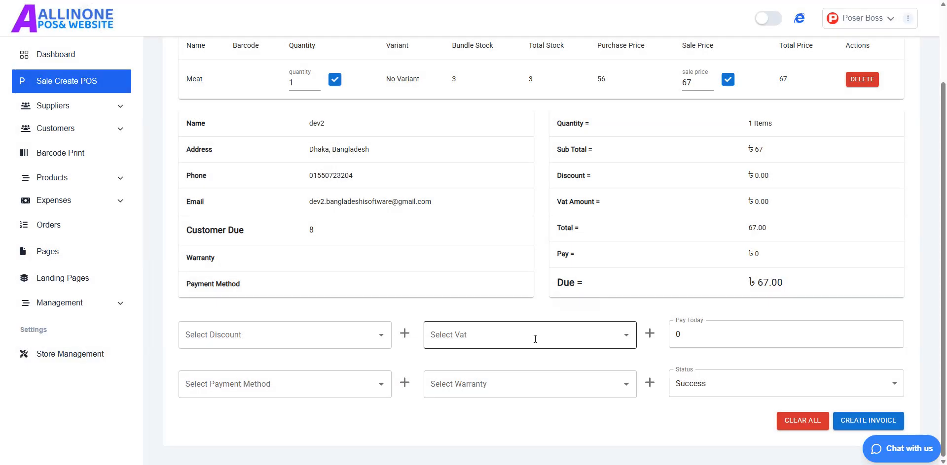
{"action": "left_click", "coordinate": [509, 392]}
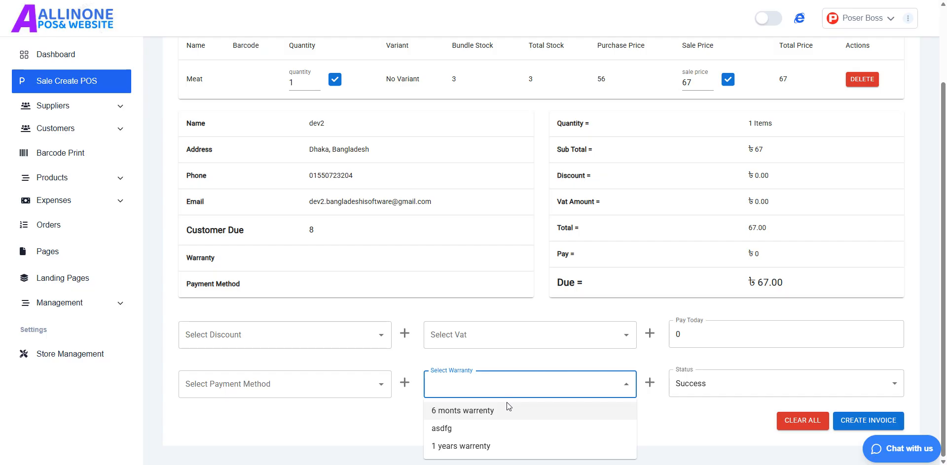
- Set the sale's Pay Today amount to 60
{"action": "left_click", "coordinate": [694, 335]}
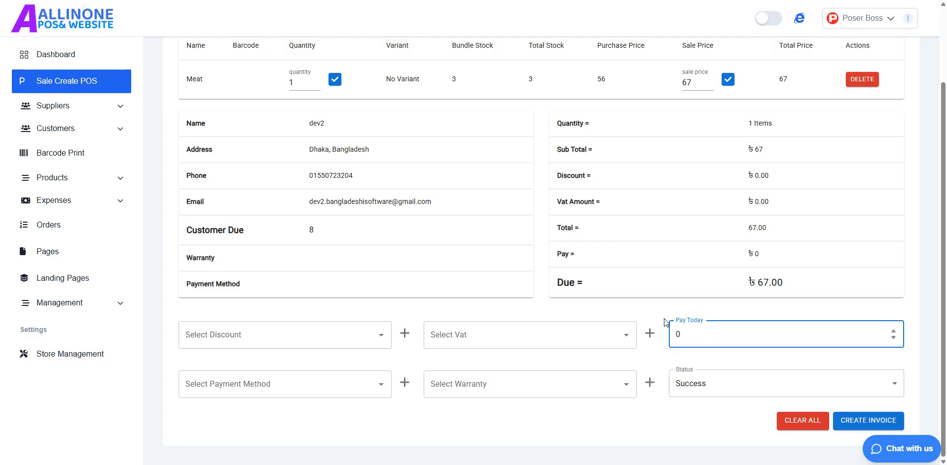
{"action": "double_click", "coordinate": [678, 334]}
{"action": "left_click", "coordinate": [691, 331]}
{"action": "left_click_drag", "start_coordinate": [688, 333], "coordinate": [672, 328]}
{"action": "left_click", "coordinate": [735, 346]}
{"action": "double_click", "coordinate": [713, 339]}
{"action": "type", "text": "67"}
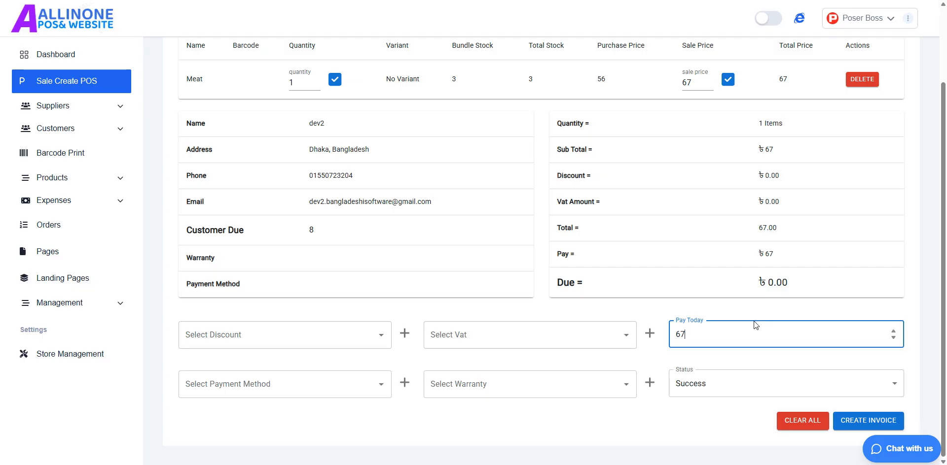
{"action": "key", "text": "BackSpace"}
{"action": "type", "text": "0"}
- Create the invoice for the Meat sale and look through the resulting invoice bill
{"action": "left_click", "coordinate": [862, 429]}
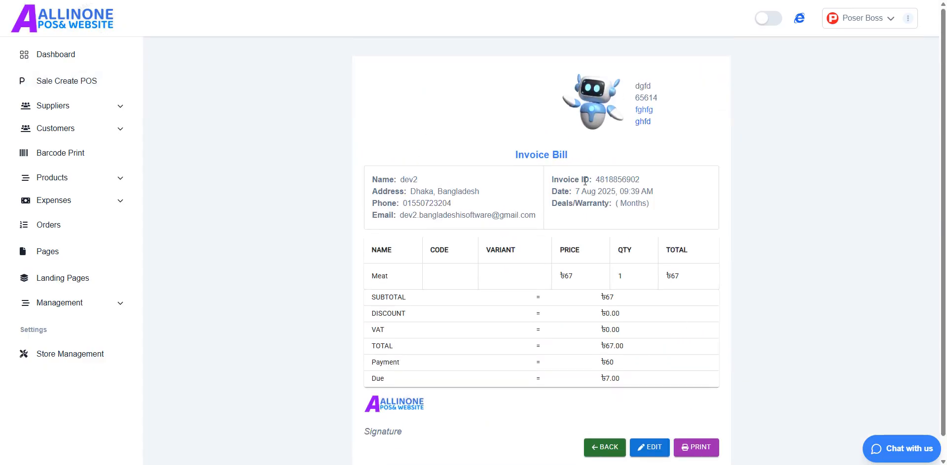
{"action": "scroll", "coordinate": [653, 340], "scroll_direction": "down", "scroll_amount": 1}
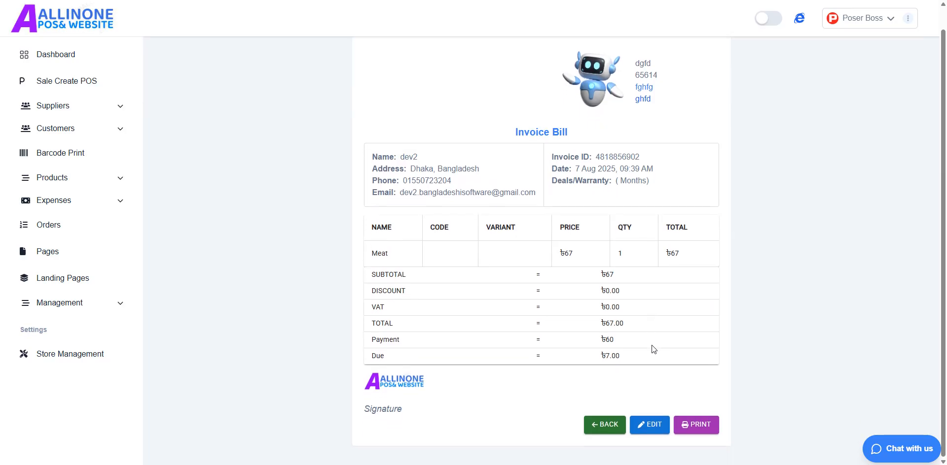
{"action": "scroll", "coordinate": [658, 250], "scroll_direction": "up", "scroll_amount": 1}
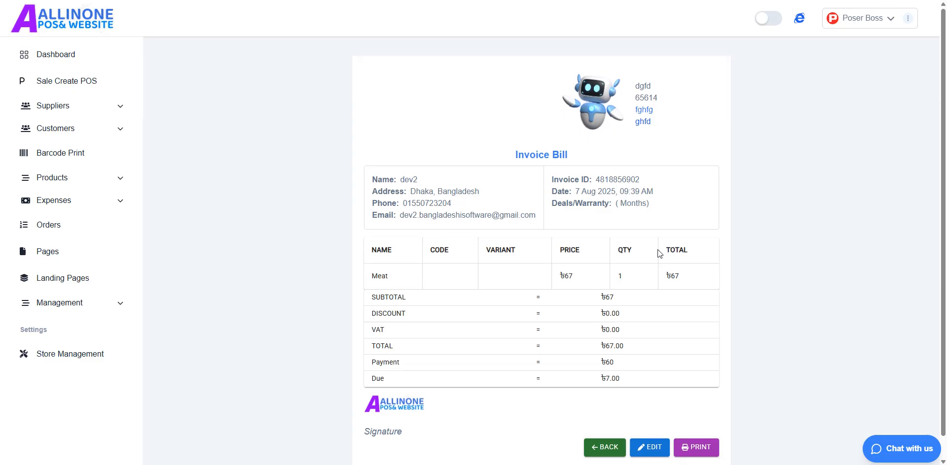
- Preview the Meat sale's invoice in both the Normal Print and POS Print formats, without printing either
{"action": "left_click", "coordinate": [695, 447]}
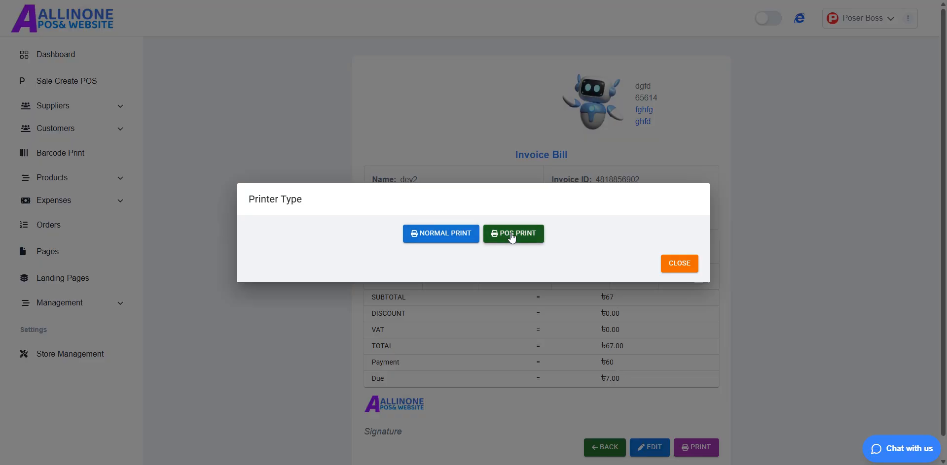
{"action": "left_click", "coordinate": [442, 235]}
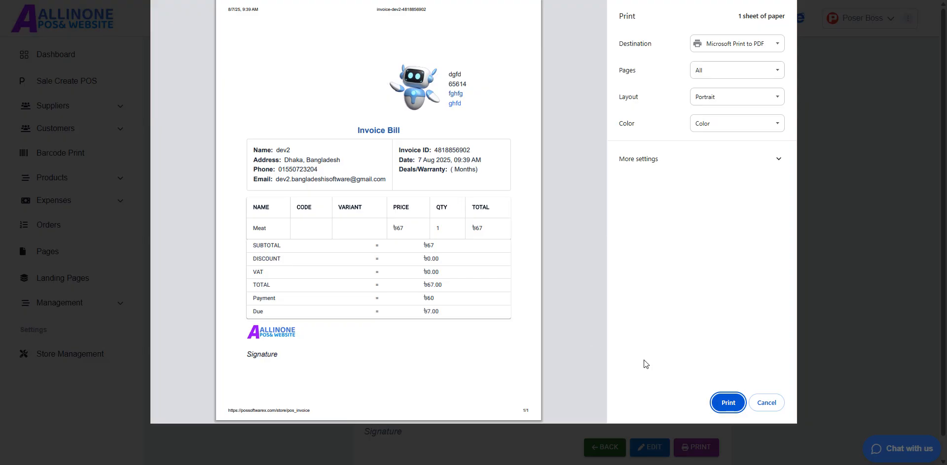
{"action": "left_click", "coordinate": [763, 402]}
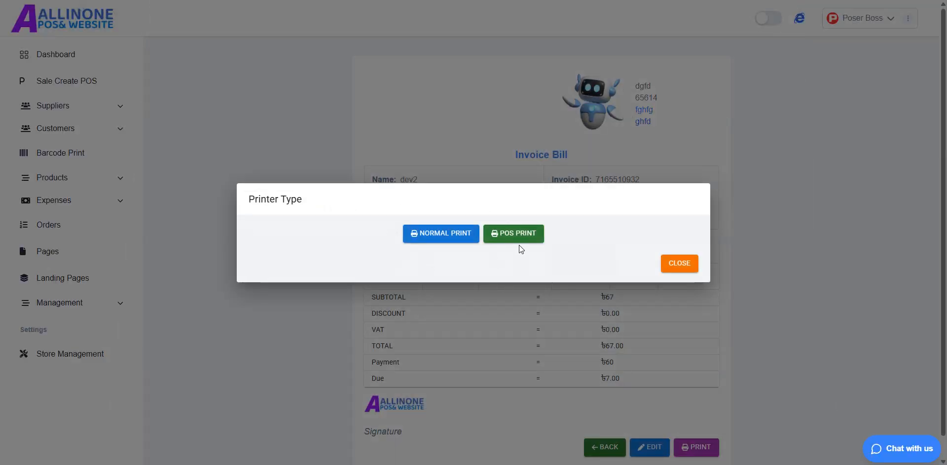
{"action": "left_click", "coordinate": [519, 239]}
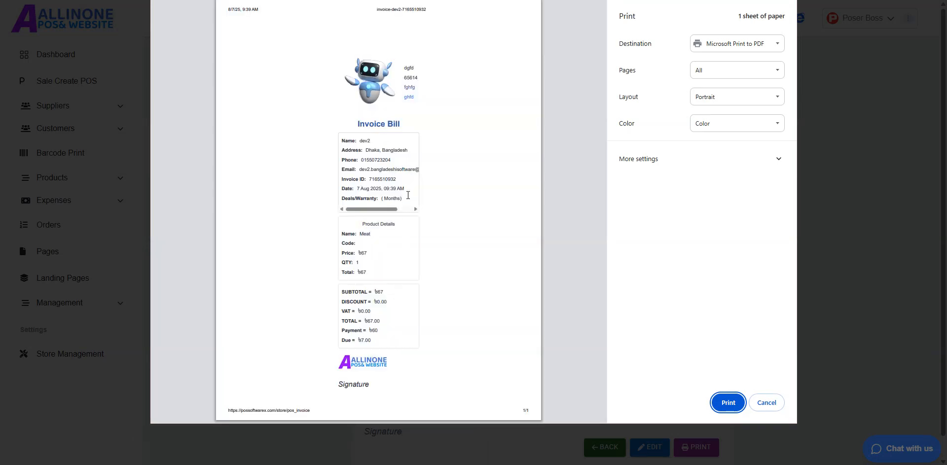
{"action": "left_click", "coordinate": [770, 403]}
{"action": "left_click", "coordinate": [679, 263]}
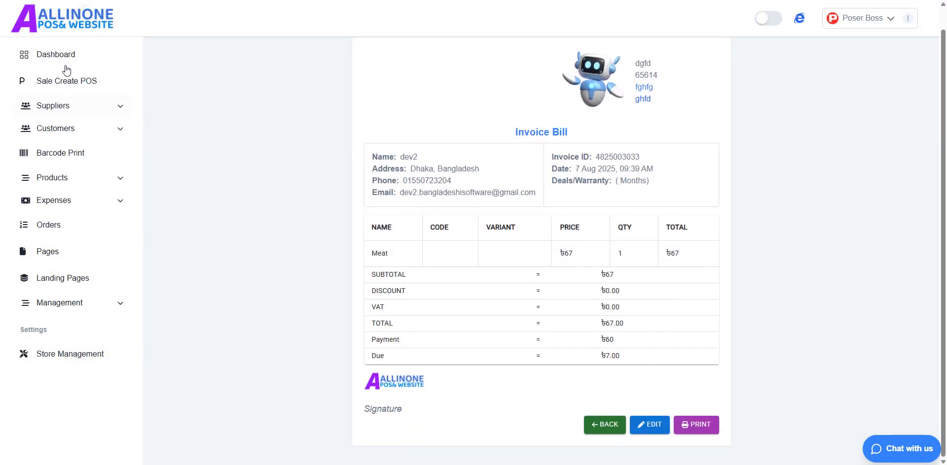
- Return to the POS sale page and review the Meat sale's totals, payment fields and status
{"action": "left_click", "coordinate": [60, 81]}
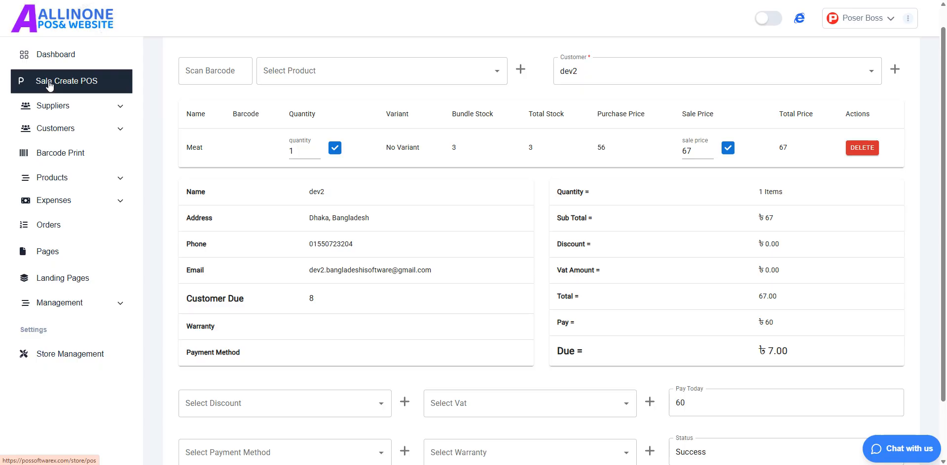
{"action": "scroll", "coordinate": [647, 304], "scroll_direction": "down", "scroll_amount": 1}
{"action": "scroll", "coordinate": [647, 303], "scroll_direction": "down", "scroll_amount": 1}
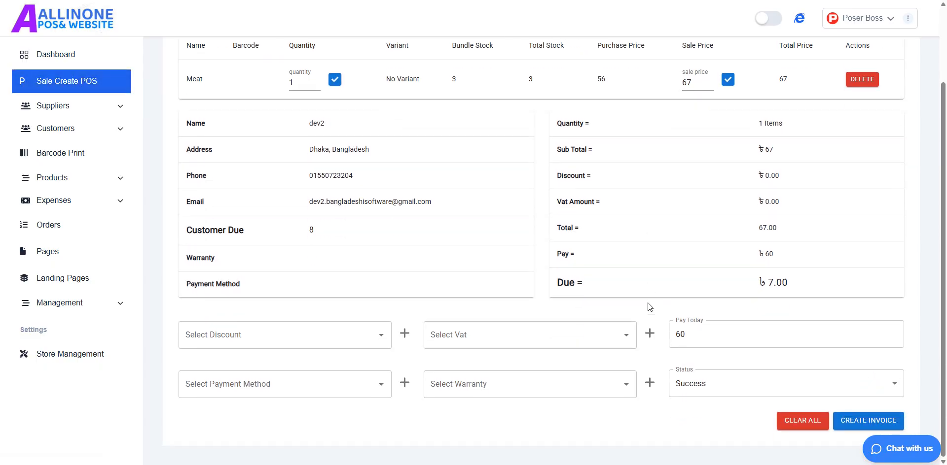
- Open the suppliers list and examine the new supplier form's contact and purchase amount fields, closing it without saving
{"action": "left_click", "coordinate": [95, 104]}
{"action": "left_click", "coordinate": [93, 136]}
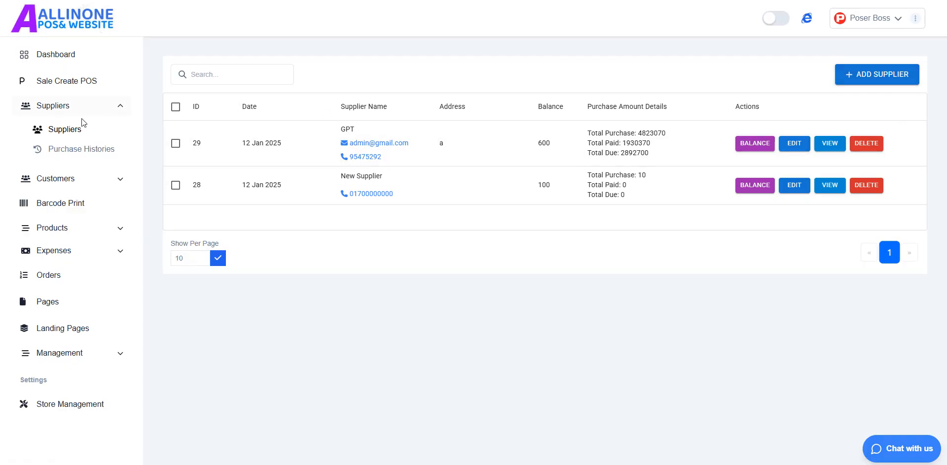
{"action": "left_click", "coordinate": [875, 79]}
{"action": "left_click", "coordinate": [389, 71]}
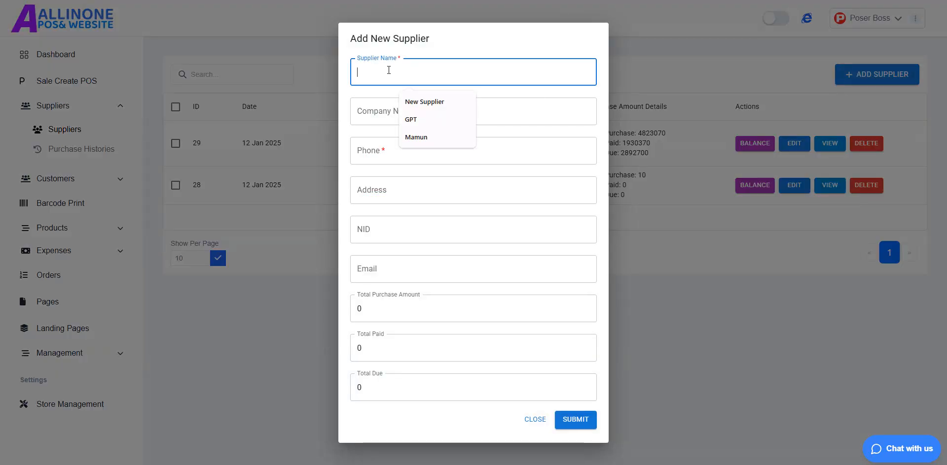
{"action": "key", "text": "Tab"}
{"action": "left_click", "coordinate": [371, 71]}
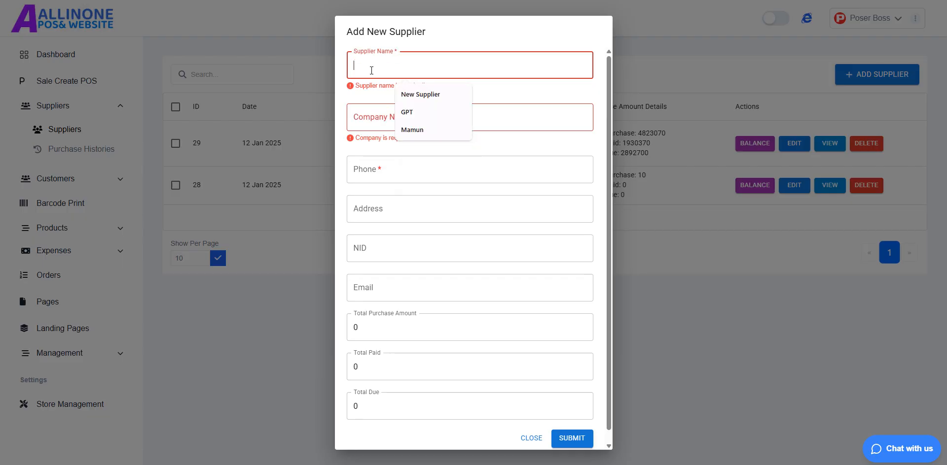
{"action": "left_click", "coordinate": [376, 121]}
{"action": "left_click", "coordinate": [389, 170]}
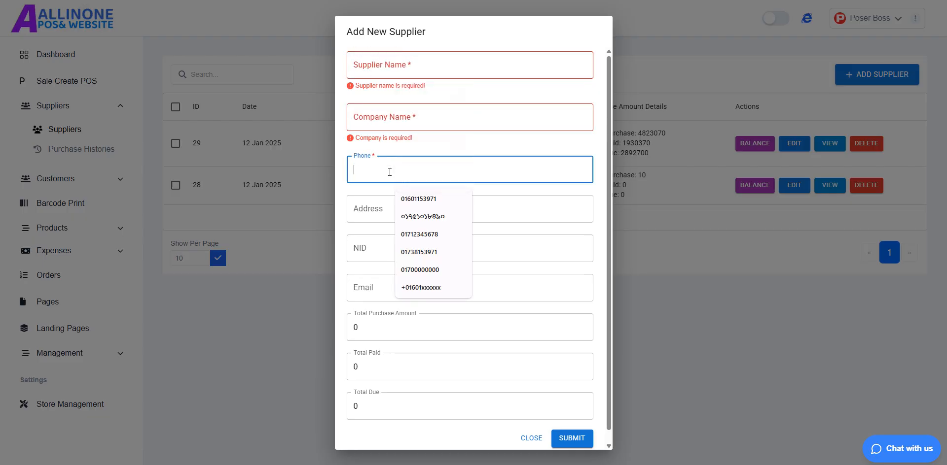
{"action": "left_click", "coordinate": [383, 201]}
{"action": "left_click", "coordinate": [376, 246]}
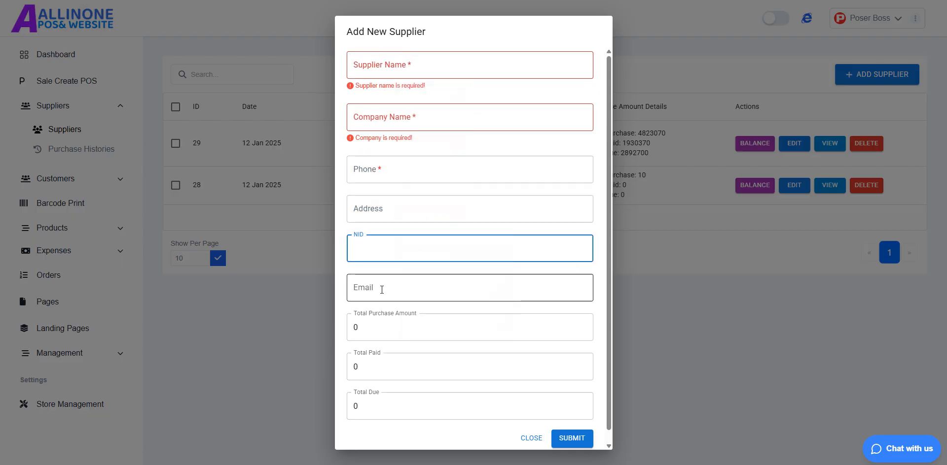
{"action": "left_click", "coordinate": [383, 290]}
{"action": "left_click", "coordinate": [359, 324]}
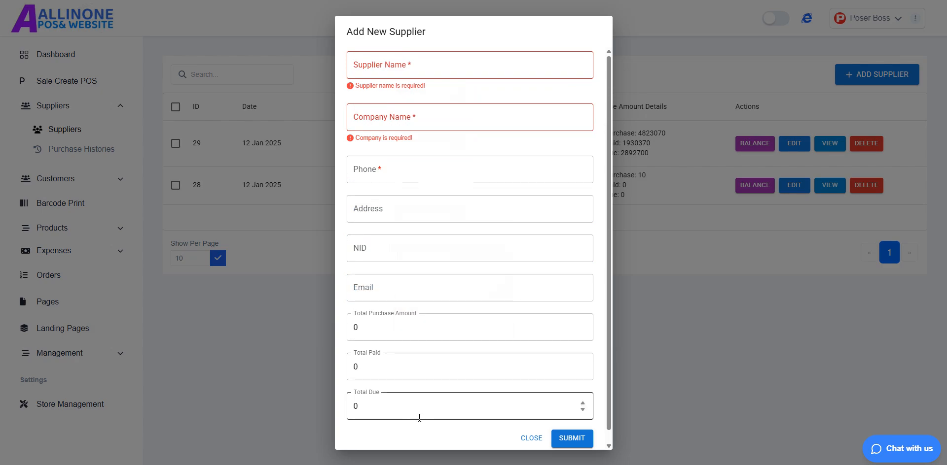
{"action": "left_click", "coordinate": [531, 439]}
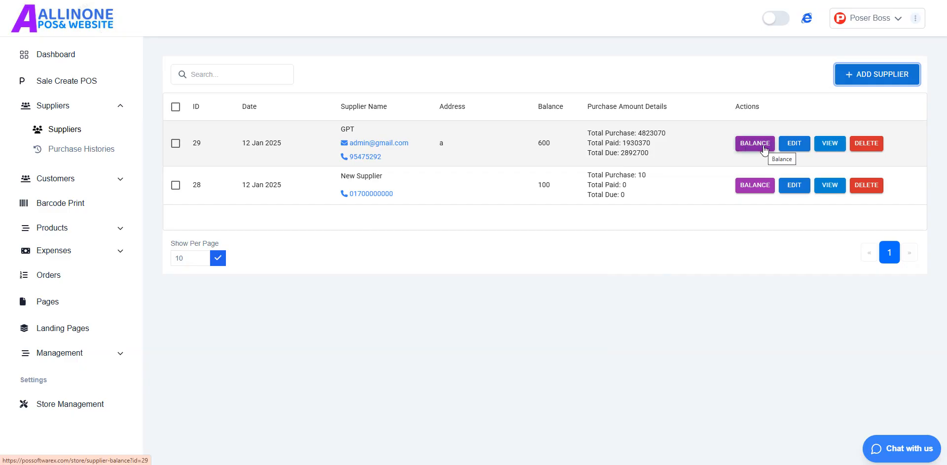
- Examine the GPT supplier's balance and its total purchase, paid and due amounts
{"action": "left_click_drag", "start_coordinate": [522, 140], "coordinate": [565, 150]}
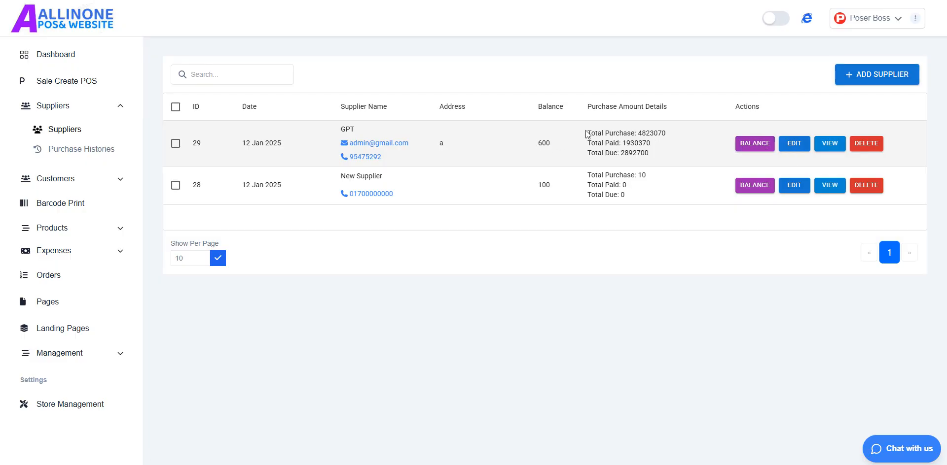
{"action": "left_click_drag", "start_coordinate": [586, 132], "coordinate": [678, 127]}
{"action": "mouse_move", "coordinate": [579, 146]}
{"action": "left_mouse_down"}
{"action": "mouse_move", "coordinate": [670, 146]}
{"action": "mouse_move", "coordinate": [584, 136]}
{"action": "left_mouse_up"}
{"action": "left_click", "coordinate": [655, 155]}
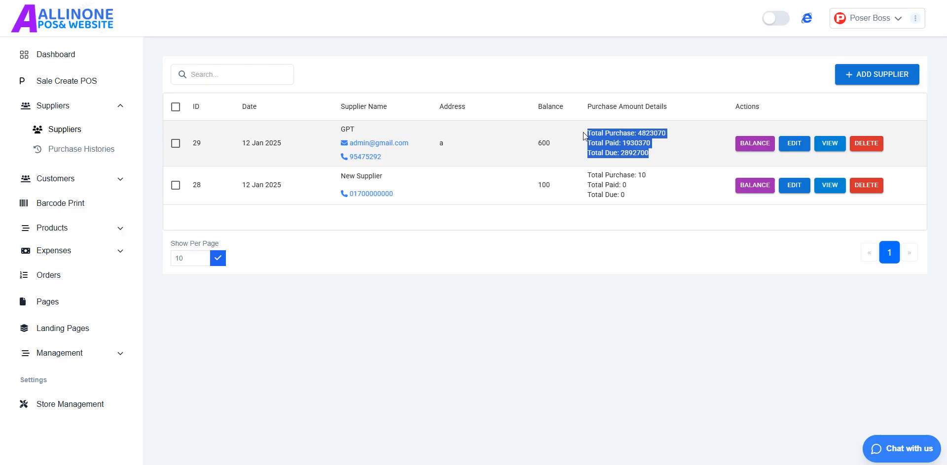
{"action": "left_click", "coordinate": [584, 136]}
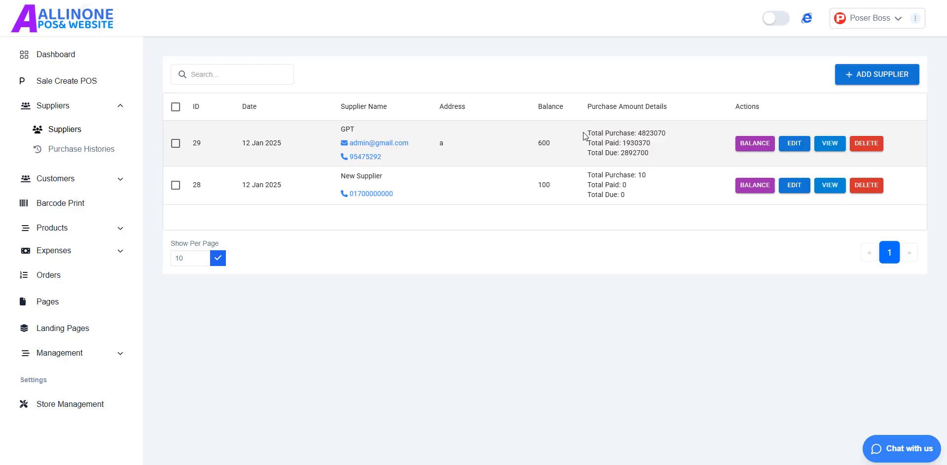
- Look over the GPT supplier's update form and close it without saving changes
{"action": "left_click", "coordinate": [794, 142]}
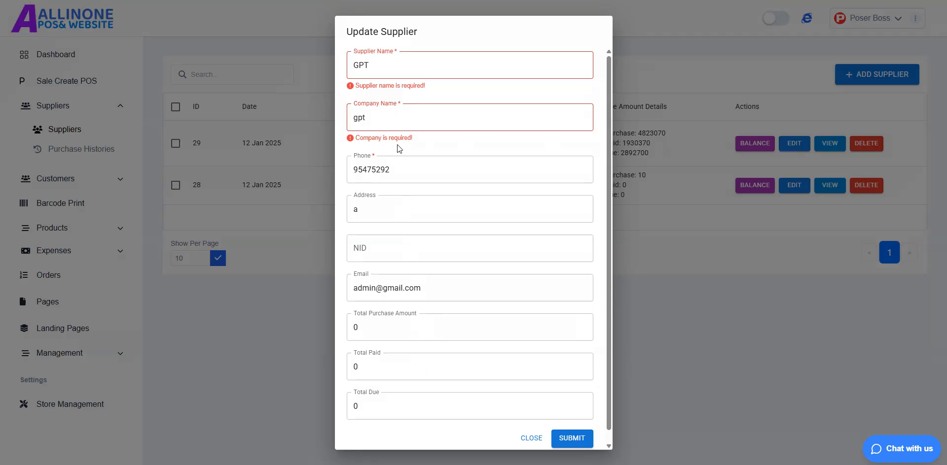
{"action": "scroll", "coordinate": [537, 420], "scroll_direction": "down", "scroll_amount": 1}
{"action": "left_click", "coordinate": [528, 427]}
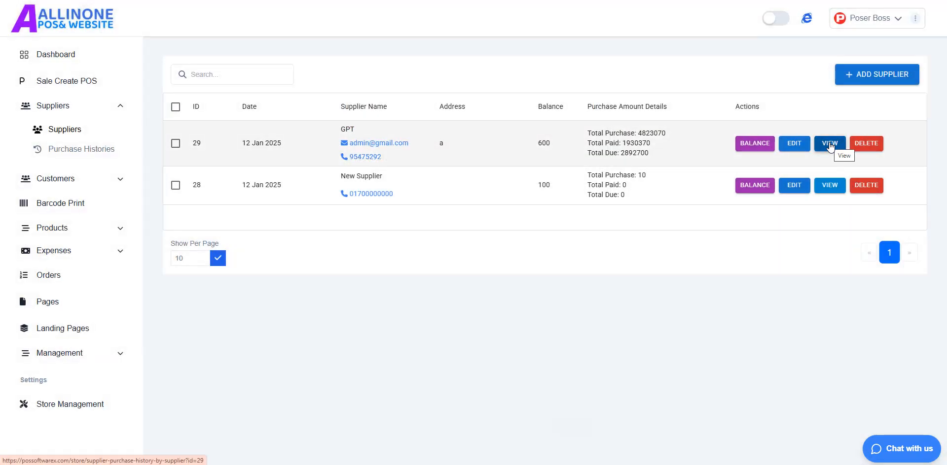
- Review the GPT supplier's purchase amounts in the list and look through its individual purchase history
{"action": "left_click_drag", "start_coordinate": [585, 134], "coordinate": [658, 132]}
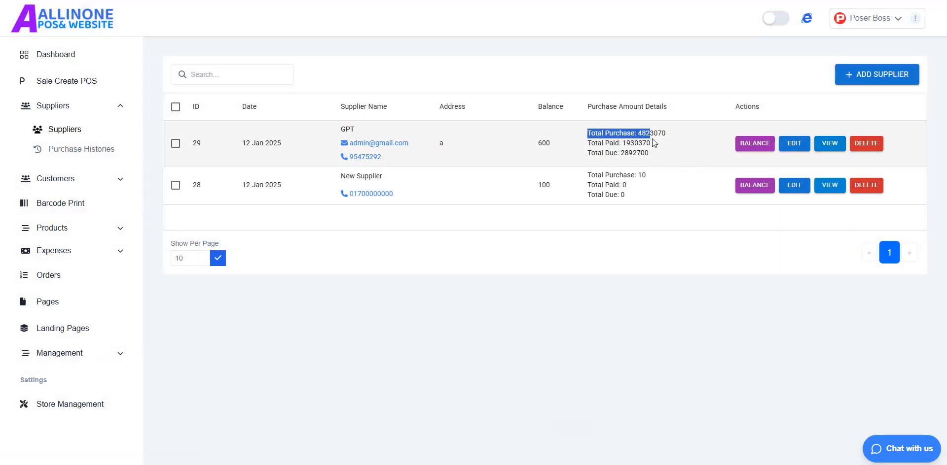
{"action": "triple_click", "coordinate": [657, 145]}
{"action": "left_click_drag", "start_coordinate": [591, 152], "coordinate": [655, 151]}
{"action": "left_click", "coordinate": [656, 151]}
{"action": "left_click", "coordinate": [830, 145]}
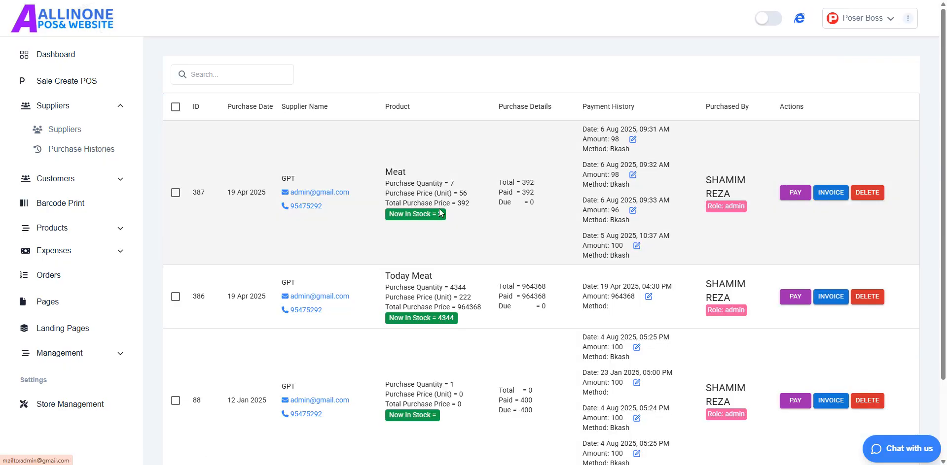
{"action": "scroll", "coordinate": [342, 206], "scroll_direction": "down", "scroll_amount": 1}
{"action": "scroll", "coordinate": [606, 206], "scroll_direction": "down", "scroll_amount": 1}
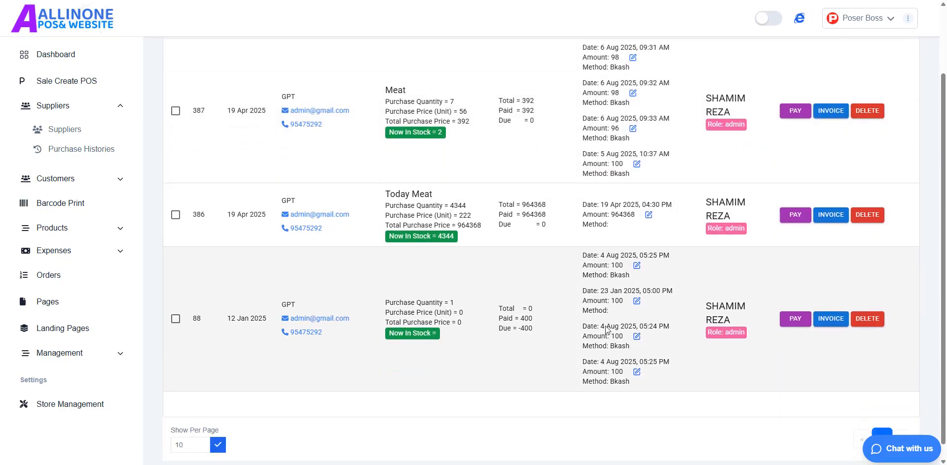
{"action": "scroll", "coordinate": [534, 244], "scroll_direction": "up", "scroll_amount": 2}
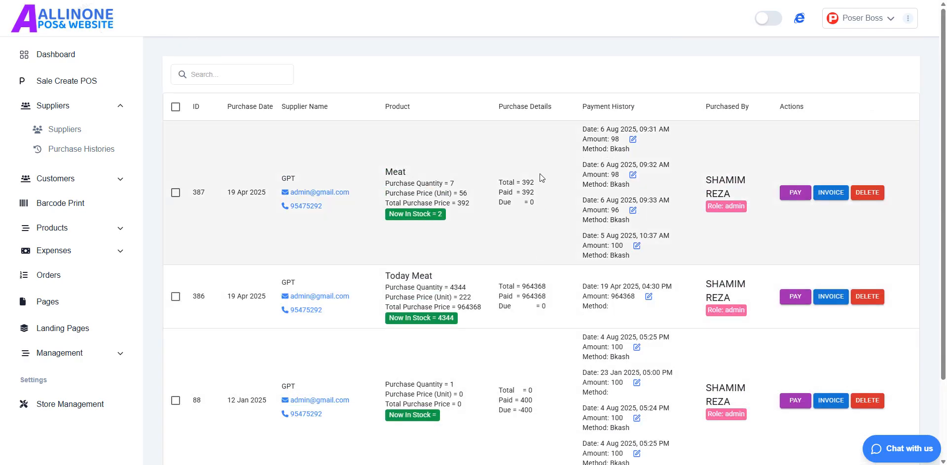
- Look through the purchase histories of all suppliers down to the end of the first page
{"action": "left_click", "coordinate": [88, 160]}
{"action": "scroll", "coordinate": [394, 183], "scroll_direction": "down", "scroll_amount": 4}
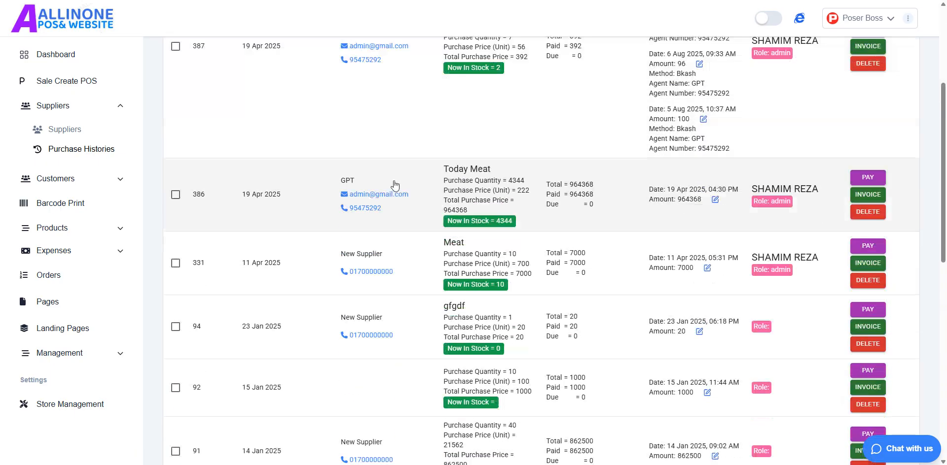
{"action": "scroll", "coordinate": [395, 185], "scroll_direction": "down", "scroll_amount": 12}
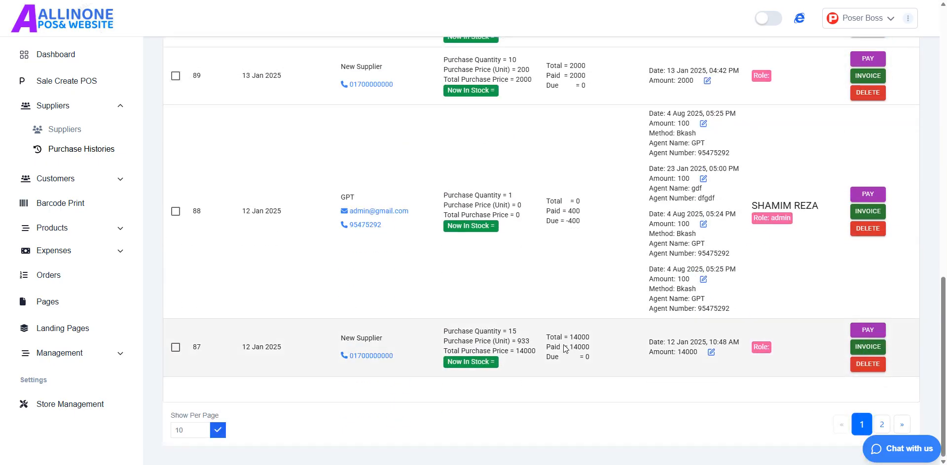
- Reopen the GPT supplier's purchase history and examine the total, paid and due amounts of each purchase
{"action": "left_click", "coordinate": [112, 134]}
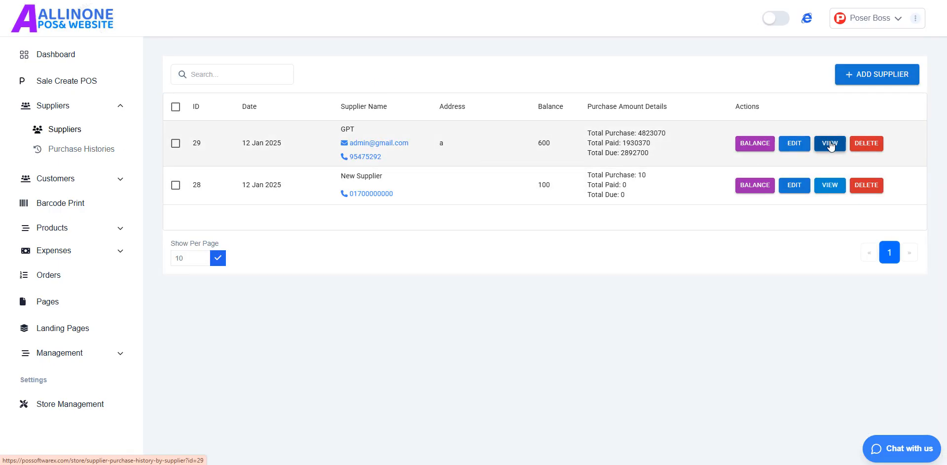
{"action": "left_click", "coordinate": [830, 144]}
{"action": "scroll", "coordinate": [424, 254], "scroll_direction": "down", "scroll_amount": 2}
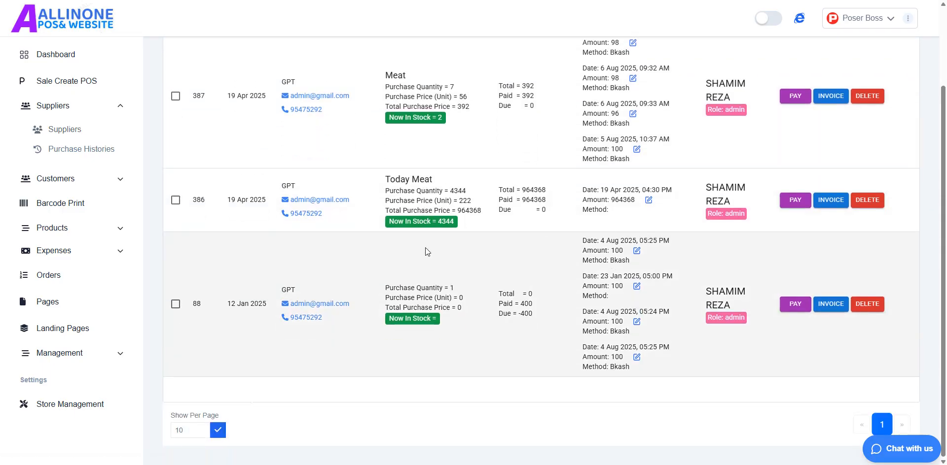
{"action": "scroll", "coordinate": [727, 315], "scroll_direction": "up", "scroll_amount": 2}
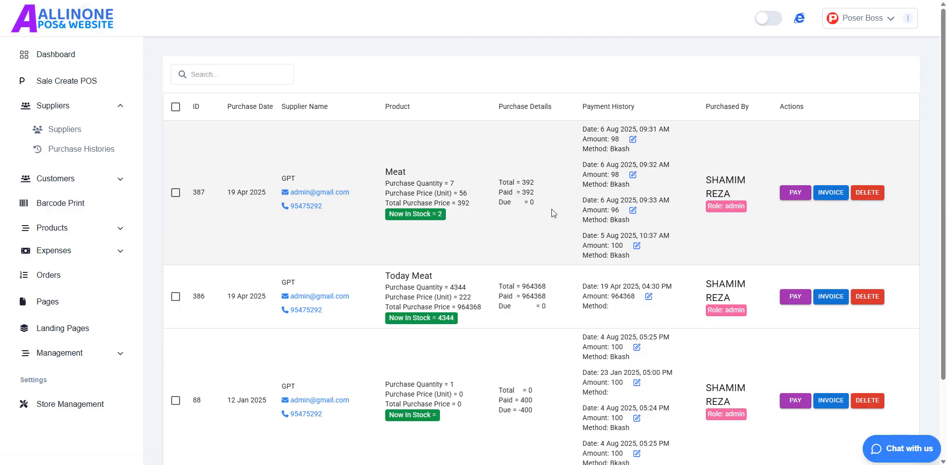
{"action": "left_click_drag", "start_coordinate": [497, 188], "coordinate": [537, 212]}
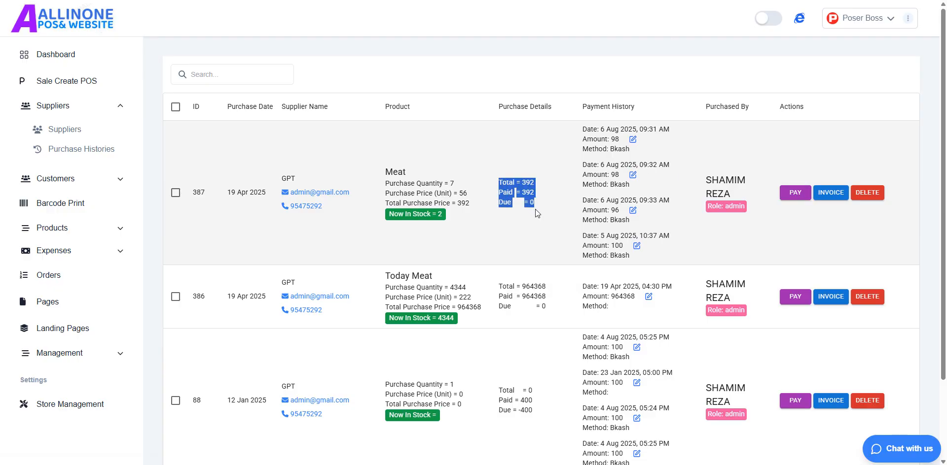
{"action": "left_click", "coordinate": [535, 213]}
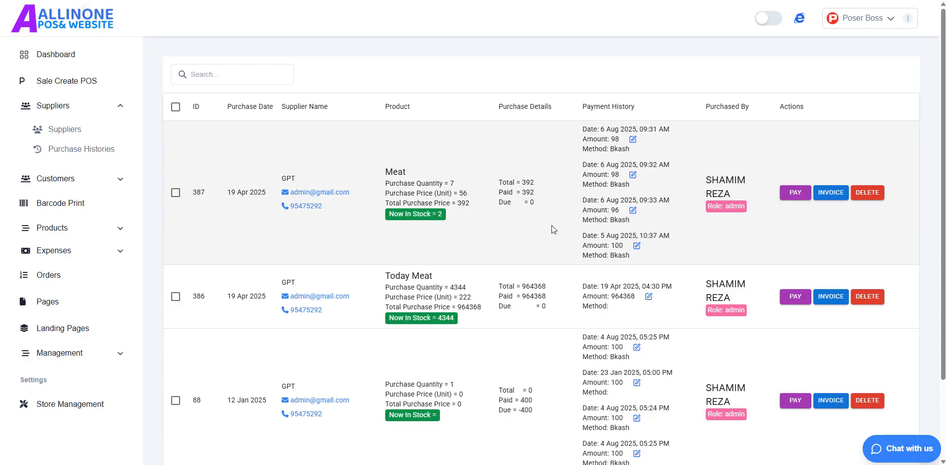
{"action": "scroll", "coordinate": [557, 296], "scroll_direction": "down", "scroll_amount": 2}
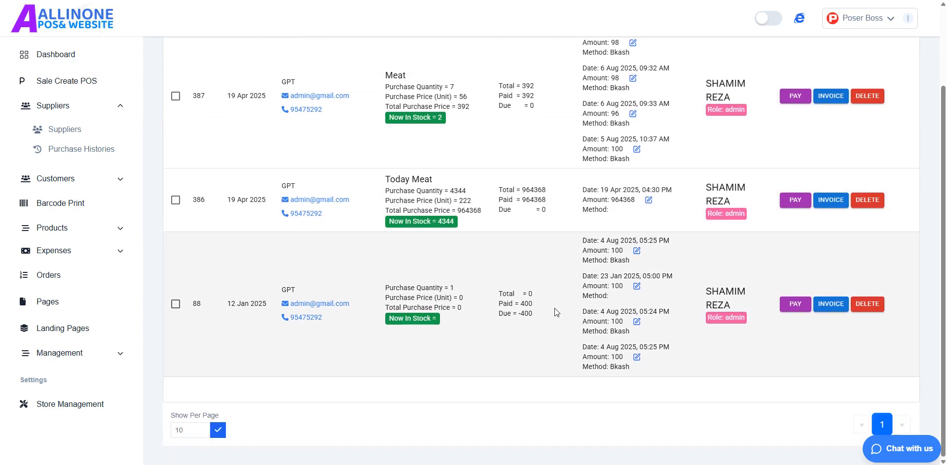
{"action": "scroll", "coordinate": [783, 218], "scroll_direction": "up", "scroll_amount": 1}
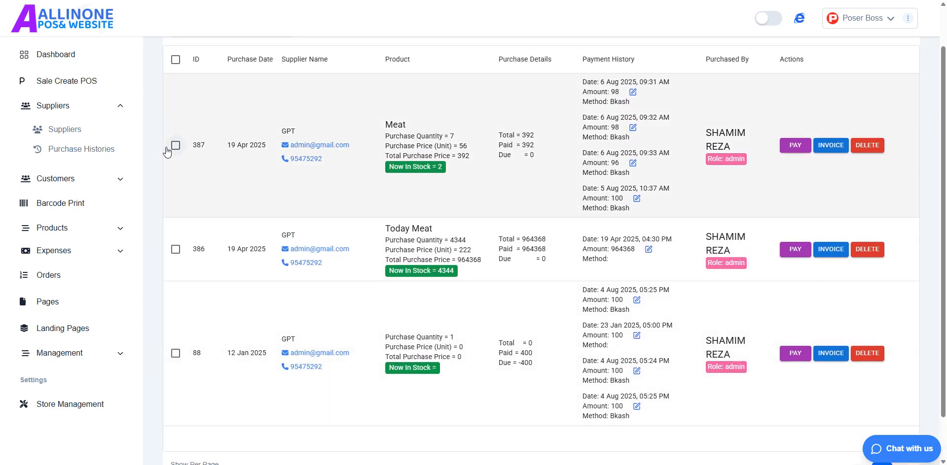
- Go back through the suppliers list to recheck GPT's purchase records, and collapse the Suppliers section
{"action": "left_click", "coordinate": [93, 131]}
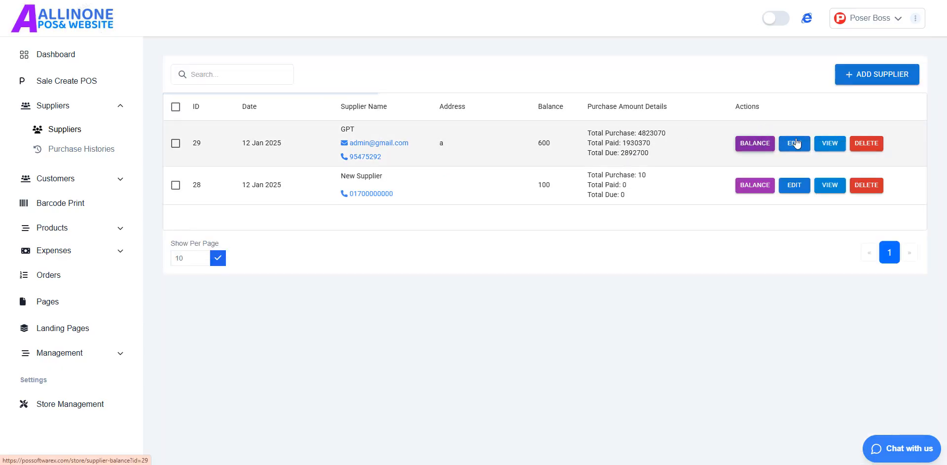
{"action": "left_click", "coordinate": [823, 144]}
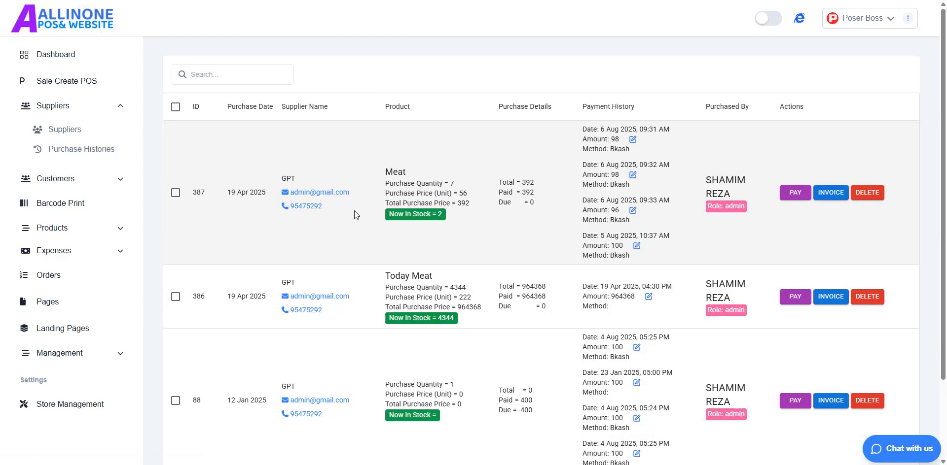
{"action": "scroll", "coordinate": [521, 278], "scroll_direction": "down", "scroll_amount": 1}
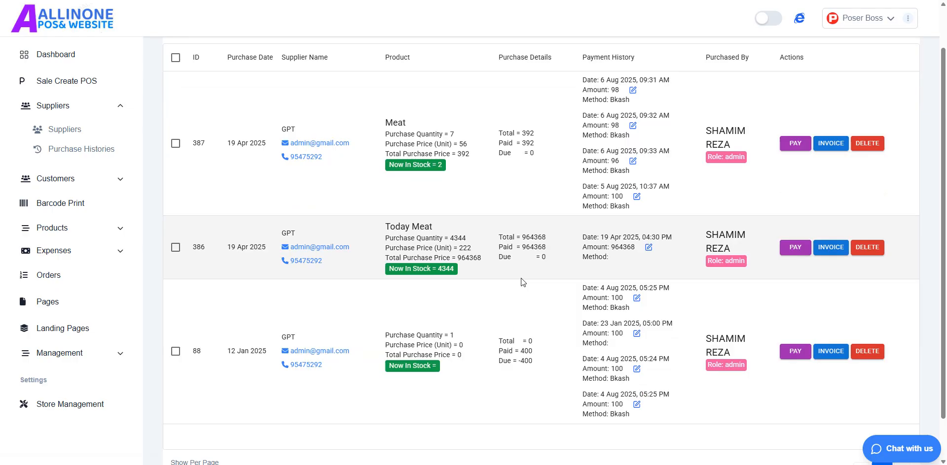
{"action": "scroll", "coordinate": [521, 278], "scroll_direction": "down", "scroll_amount": 1}
{"action": "scroll", "coordinate": [521, 283], "scroll_direction": "up", "scroll_amount": 2}
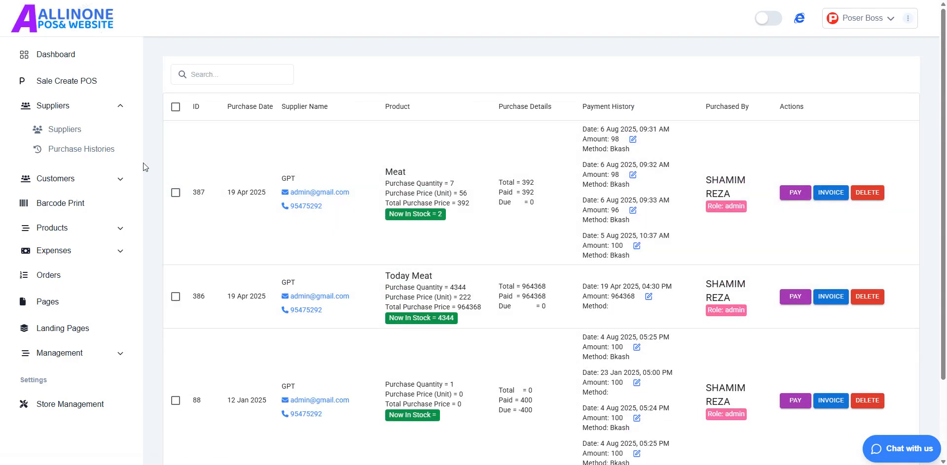
{"action": "left_click", "coordinate": [85, 107]}
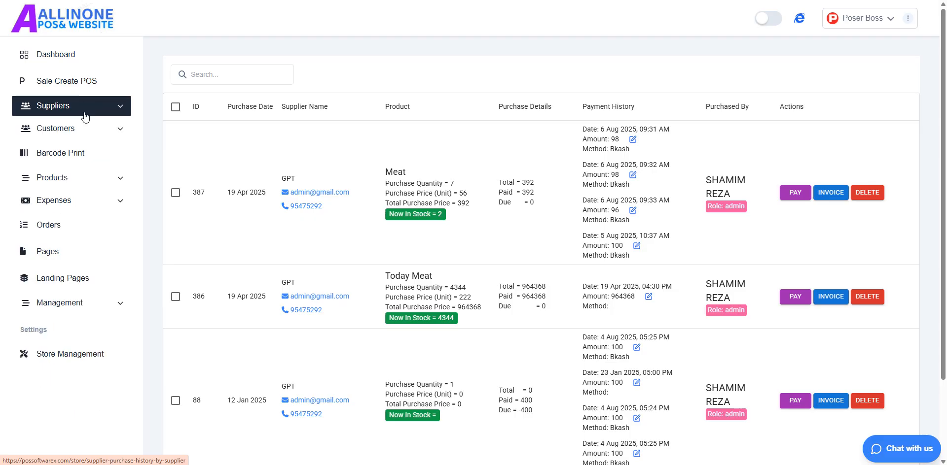
- Open the customer list and review the fields of the new customer form, closing it without saving
{"action": "left_click", "coordinate": [81, 128]}
{"action": "left_click", "coordinate": [80, 147]}
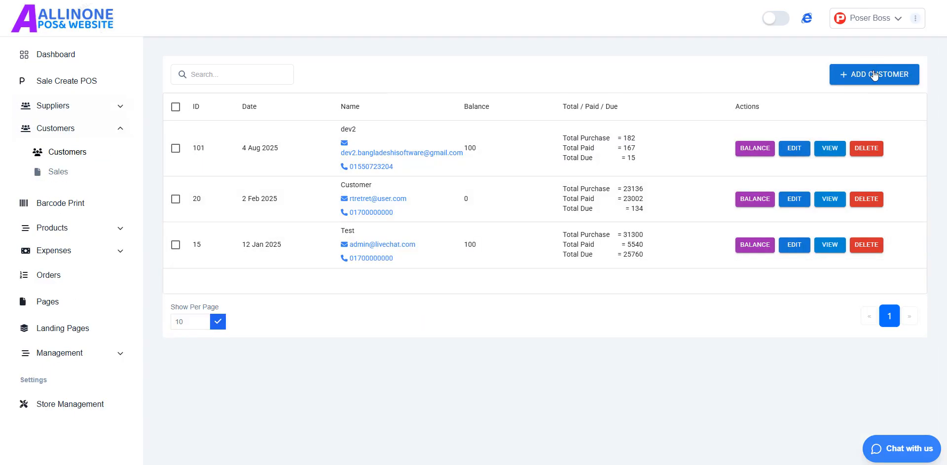
{"action": "left_click", "coordinate": [883, 75]}
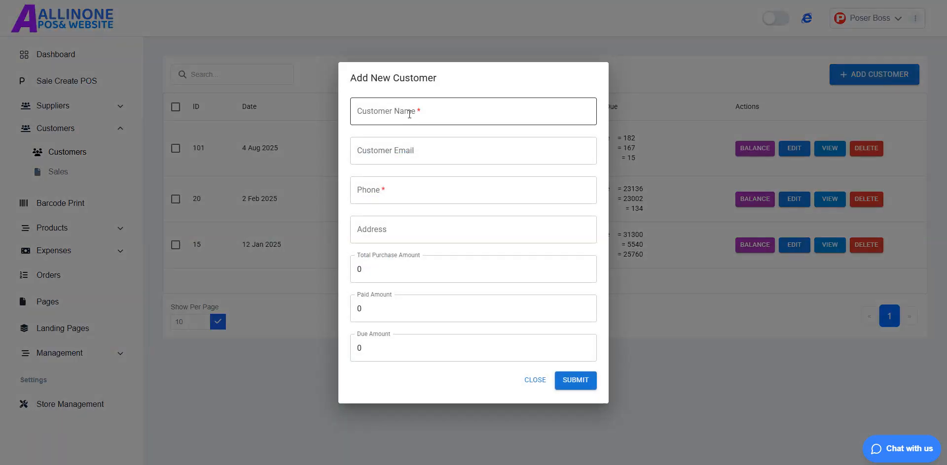
{"action": "left_click", "coordinate": [409, 114]}
{"action": "left_click", "coordinate": [374, 150]}
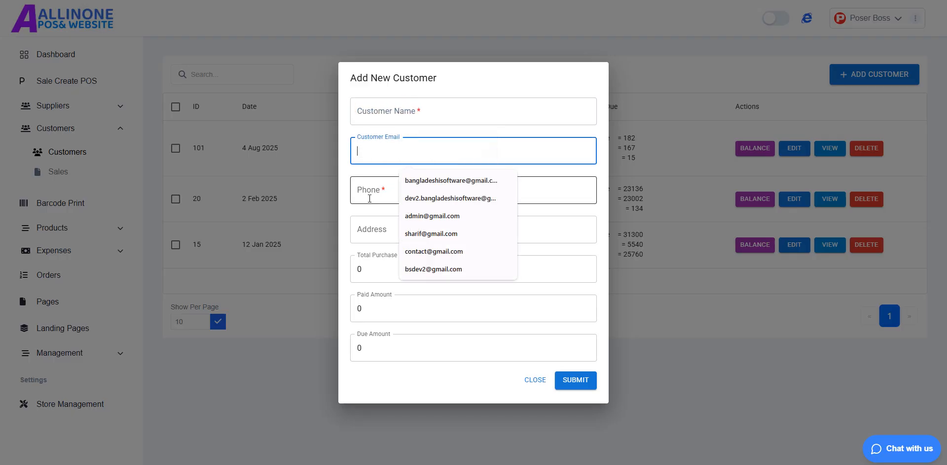
{"action": "left_click", "coordinate": [372, 192]}
{"action": "left_click", "coordinate": [373, 221]}
{"action": "left_click", "coordinate": [432, 199]}
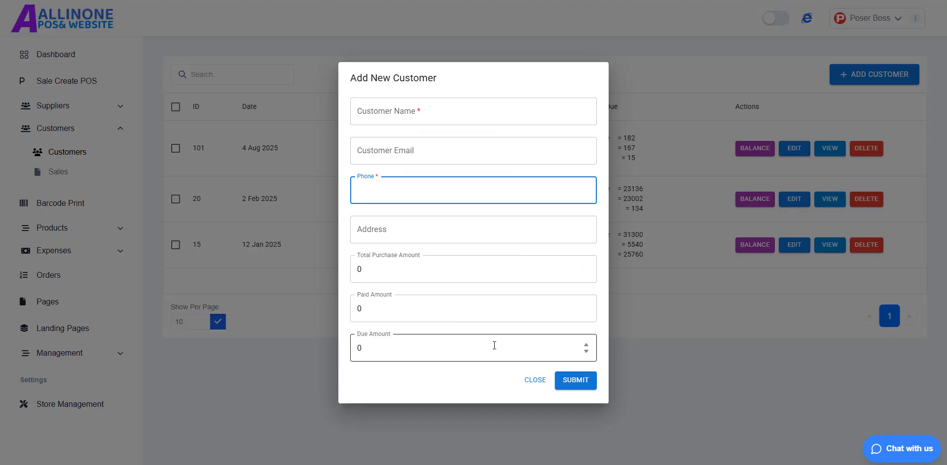
{"action": "left_click", "coordinate": [531, 383]}
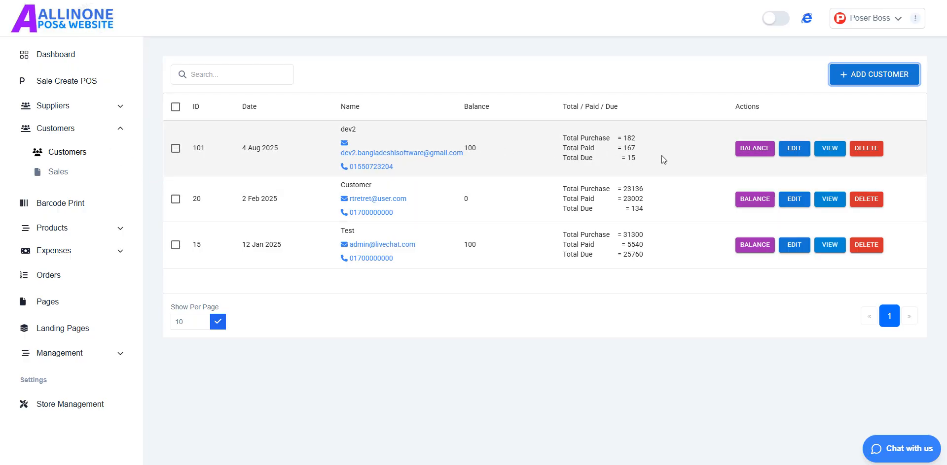
- View the first customer's sales history, then return to the customer list and check that customer's purchase, paid and due totals
{"action": "left_click", "coordinate": [830, 149]}
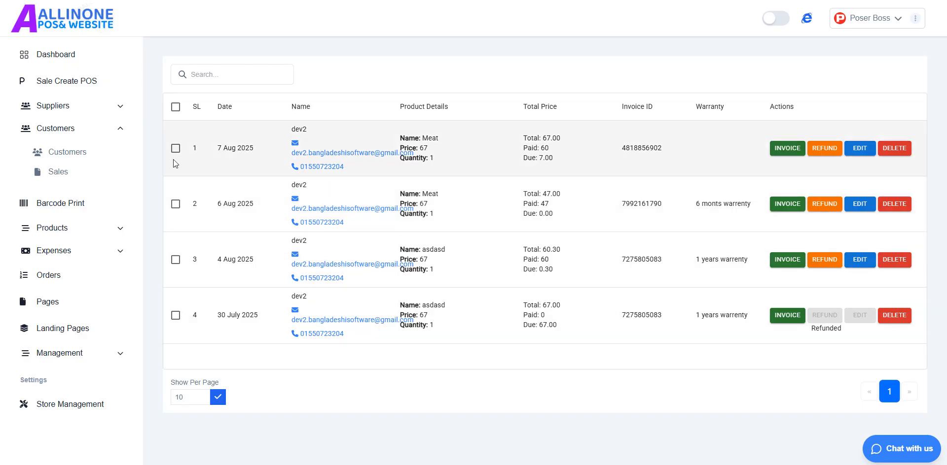
{"action": "left_click", "coordinate": [104, 154]}
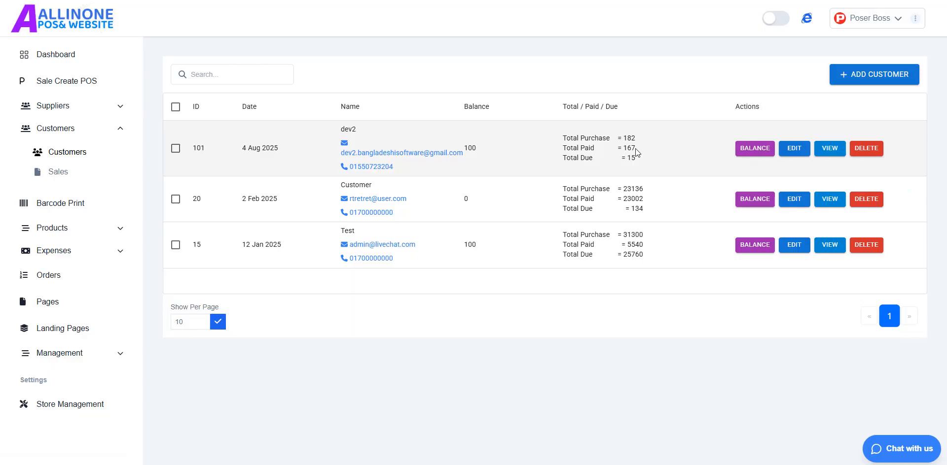
{"action": "left_click_drag", "start_coordinate": [621, 139], "coordinate": [628, 138]}
{"action": "left_click_drag", "start_coordinate": [616, 150], "coordinate": [635, 150]}
{"action": "left_click", "coordinate": [626, 160]}
{"action": "left_click_drag", "start_coordinate": [563, 158], "coordinate": [646, 163]}
{"action": "left_click", "coordinate": [647, 164]}
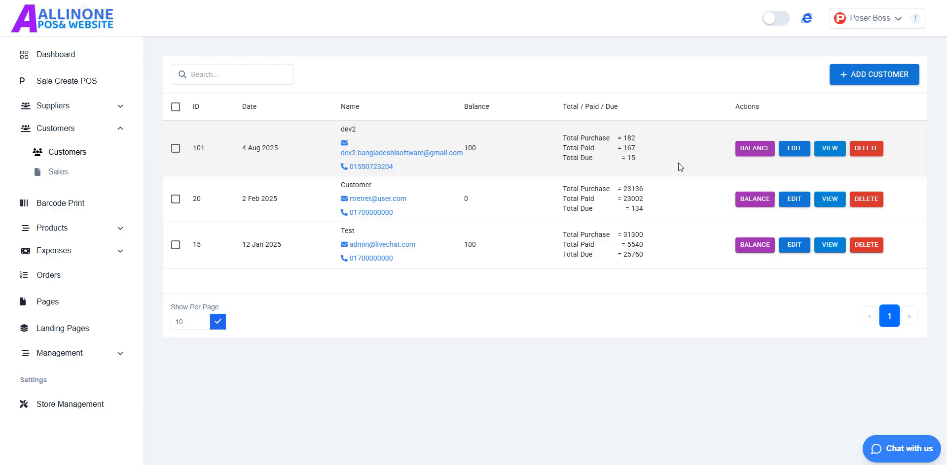
- Reopen the first customer's sales history and check the paid and due amounts of the individual sales
{"action": "left_click", "coordinate": [833, 149]}
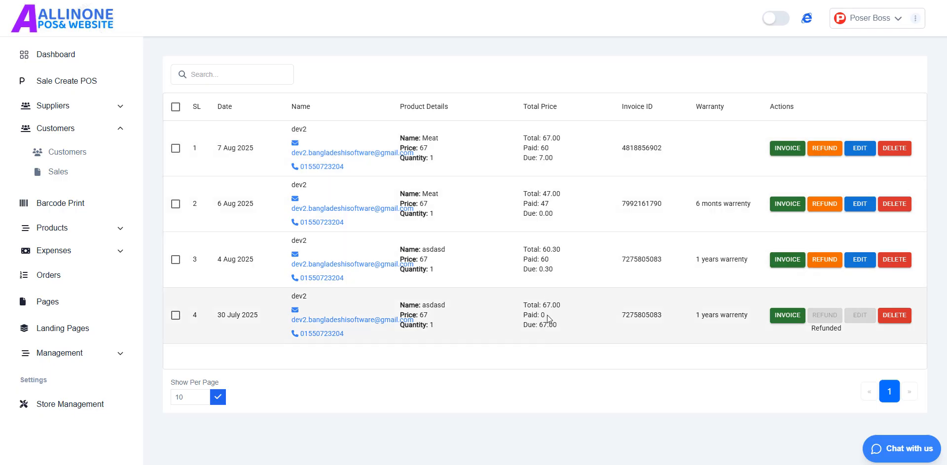
{"action": "left_click_drag", "start_coordinate": [544, 157], "coordinate": [539, 151]}
{"action": "left_click_drag", "start_coordinate": [531, 329], "coordinate": [562, 325]}
{"action": "left_click", "coordinate": [551, 276]}
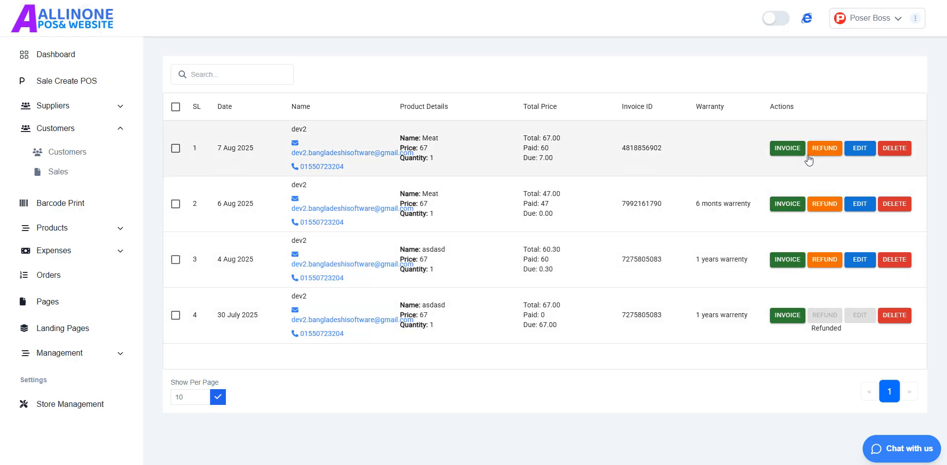
- Edit the invoice of the customer's 7 Aug 2025 Meat sale, set Pay Today to 67, and update and leave the invoice
{"action": "left_click", "coordinate": [788, 148]}
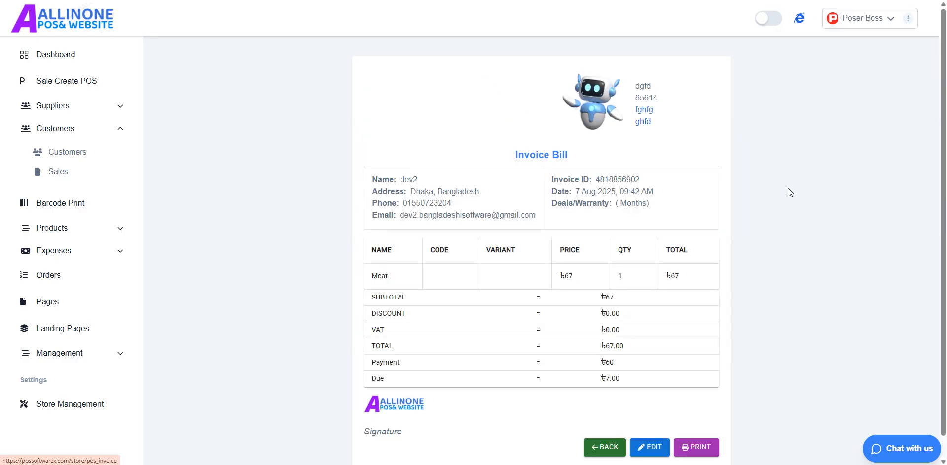
{"action": "scroll", "coordinate": [621, 326], "scroll_direction": "down", "scroll_amount": 1}
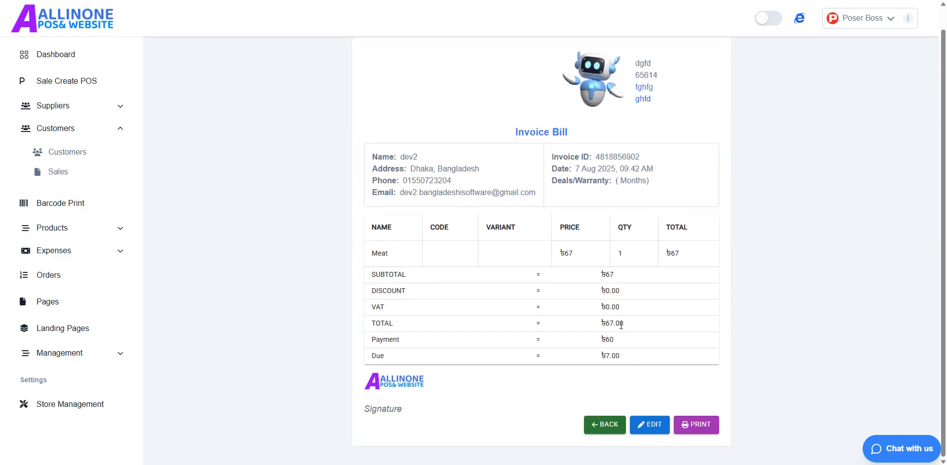
{"action": "left_click", "coordinate": [649, 425]}
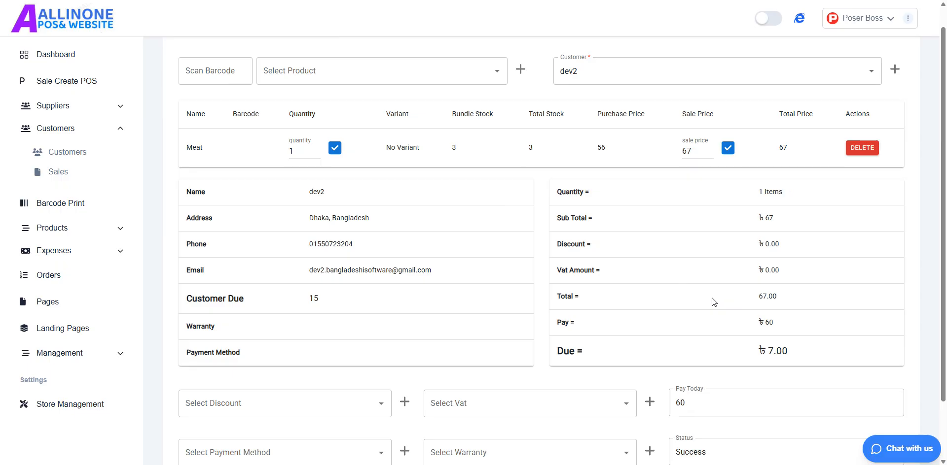
{"action": "scroll", "coordinate": [712, 298], "scroll_direction": "down", "scroll_amount": 1}
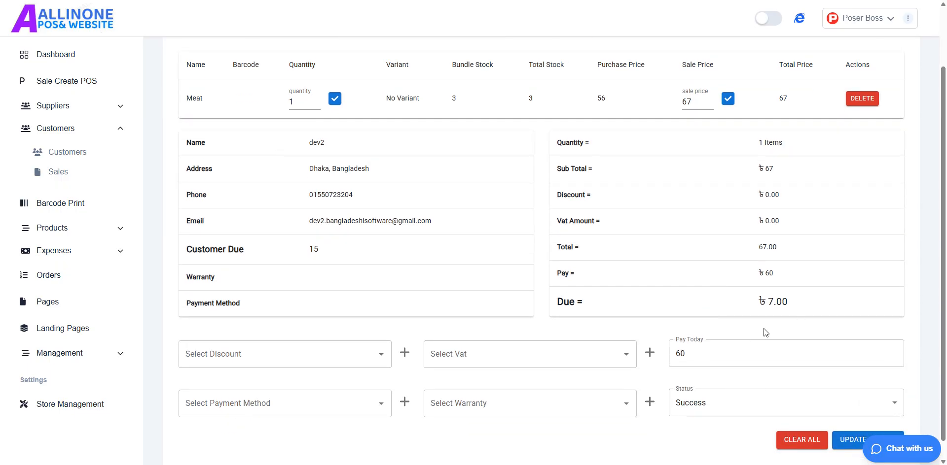
{"action": "double_click", "coordinate": [698, 354]}
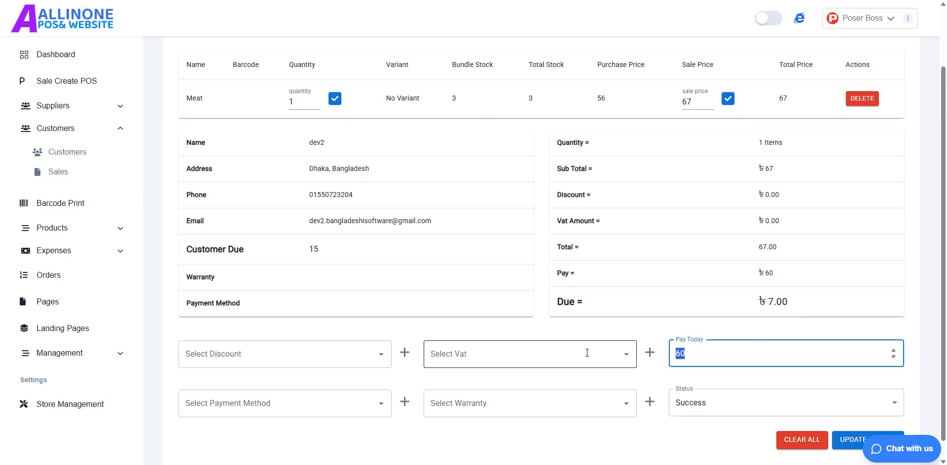
{"action": "type", "text": "67"}
{"action": "scroll", "coordinate": [587, 353], "scroll_direction": "down", "scroll_amount": 1}
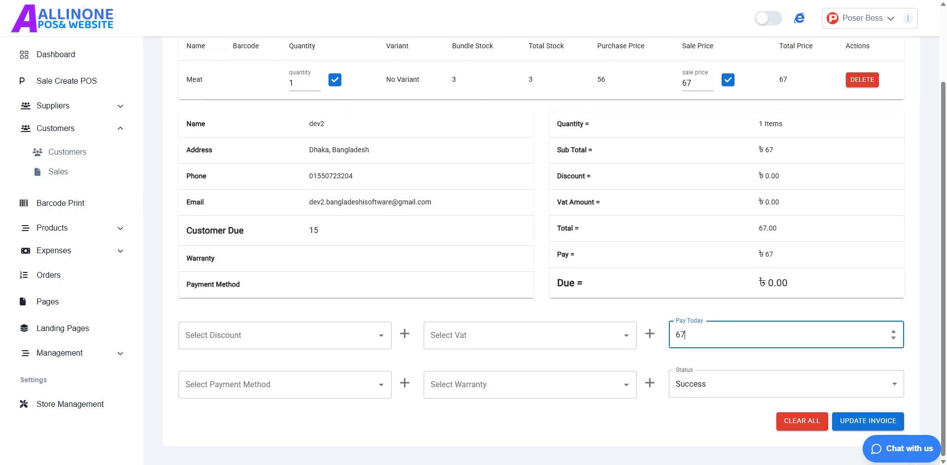
{"action": "left_click", "coordinate": [860, 420]}
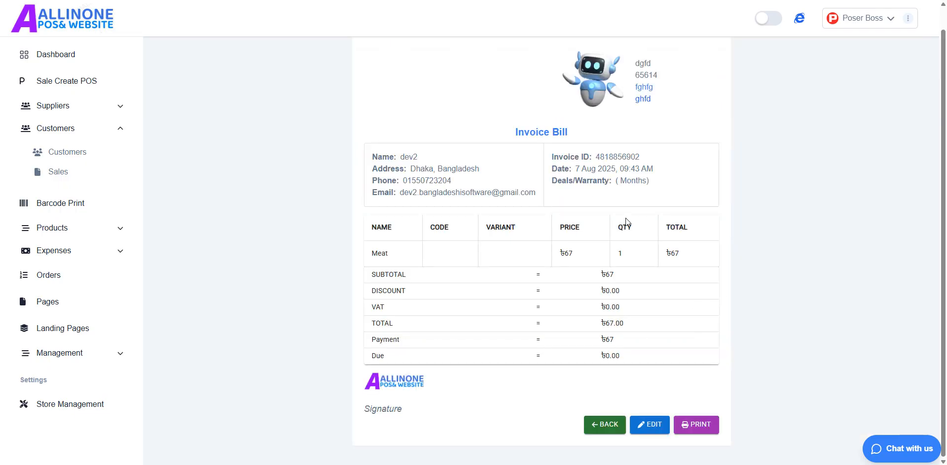
{"action": "left_click", "coordinate": [614, 419]}
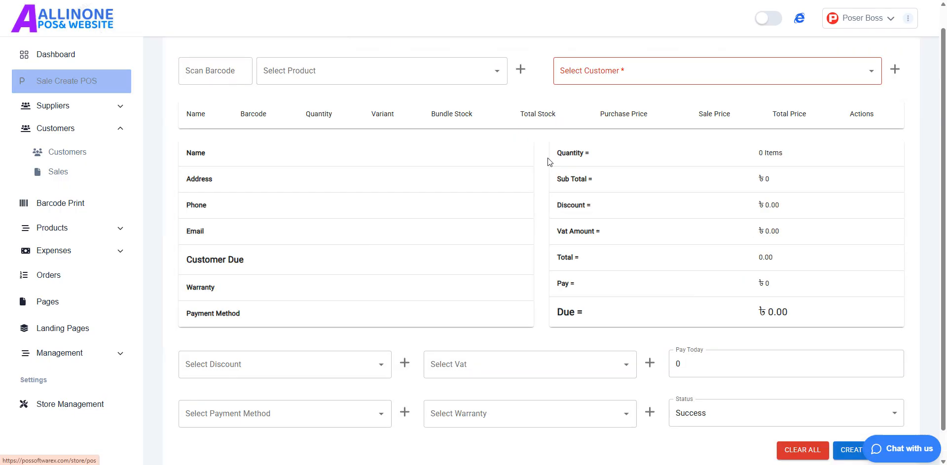
- Go back to the customer list and check the first customer's paid and due totals after the invoice update
{"action": "left_click", "coordinate": [94, 154]}
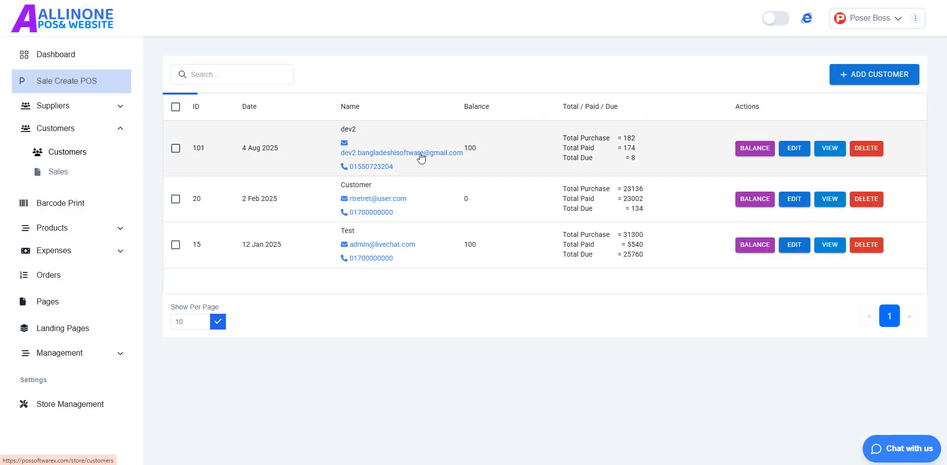
{"action": "mouse_move", "coordinate": [636, 163]}
{"action": "left_mouse_down"}
{"action": "mouse_move", "coordinate": [619, 137]}
{"action": "mouse_move", "coordinate": [632, 151]}
{"action": "left_mouse_up"}
{"action": "left_click", "coordinate": [629, 154]}
{"action": "left_click", "coordinate": [638, 156]}
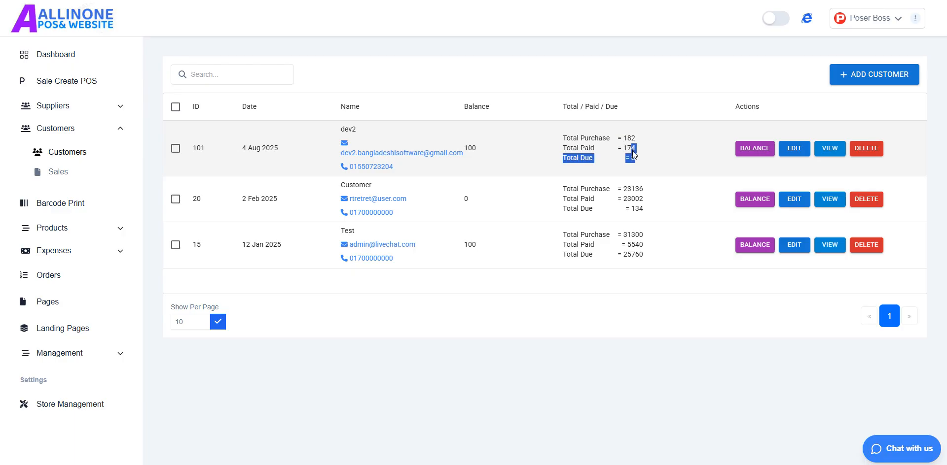
{"action": "left_click", "coordinate": [638, 160]}
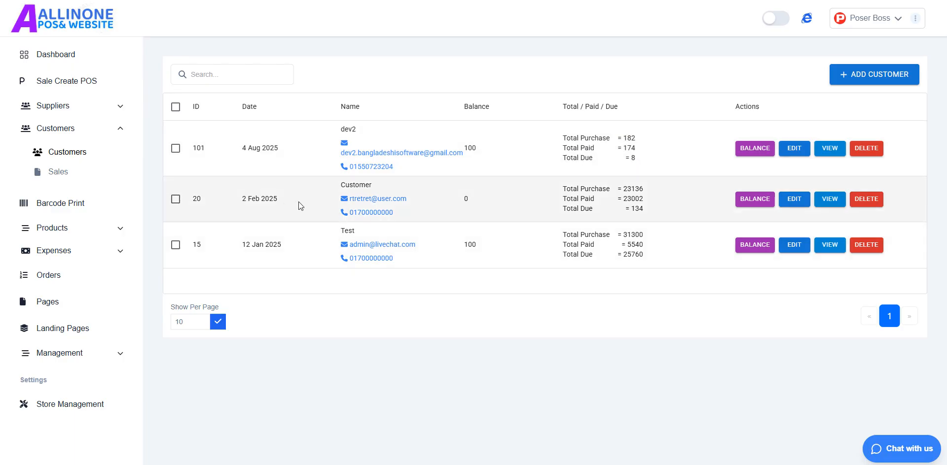
- Open the sales list for all customers and look through its entries
{"action": "left_click", "coordinate": [75, 173]}
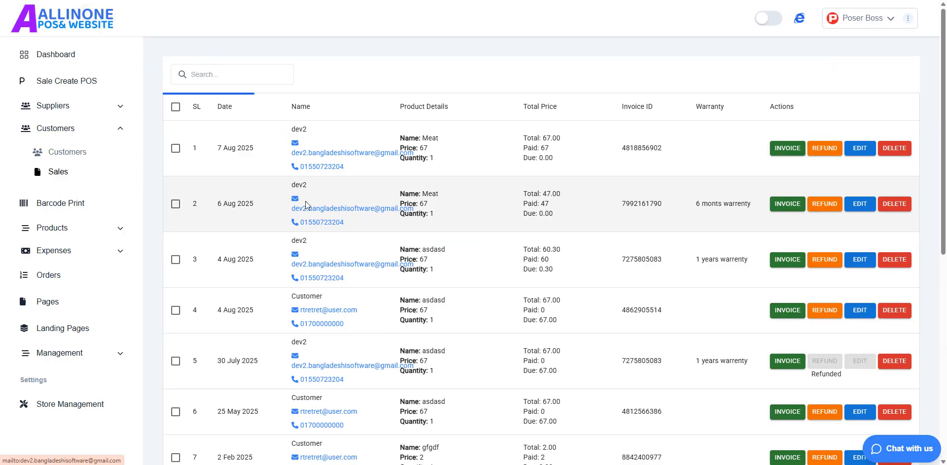
{"action": "scroll", "coordinate": [306, 202], "scroll_direction": "down", "scroll_amount": 5}
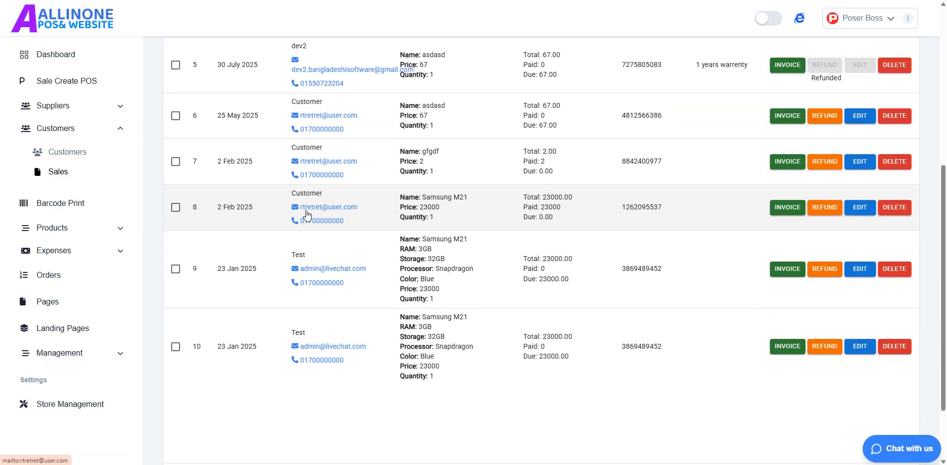
{"action": "scroll", "coordinate": [305, 215], "scroll_direction": "down", "scroll_amount": 2}
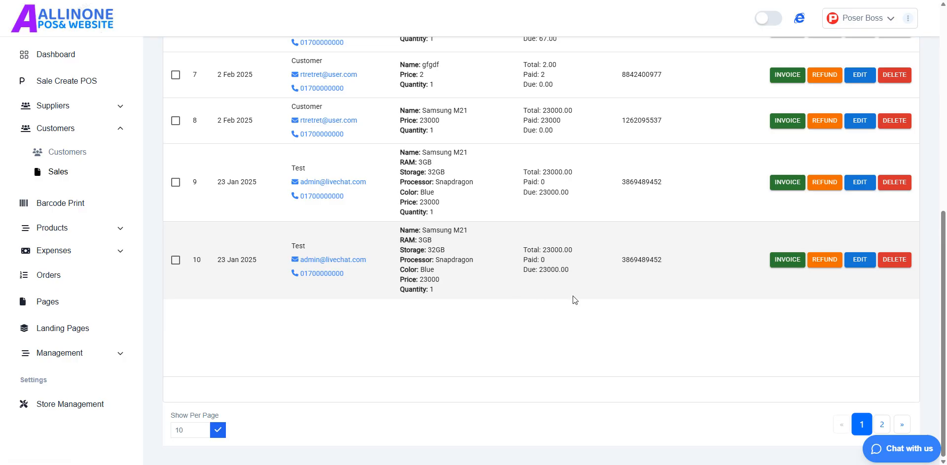
{"action": "scroll", "coordinate": [572, 296], "scroll_direction": "up", "scroll_amount": 7}
- Compare the first customer's own sales history with the full sales list
{"action": "left_click", "coordinate": [85, 154]}
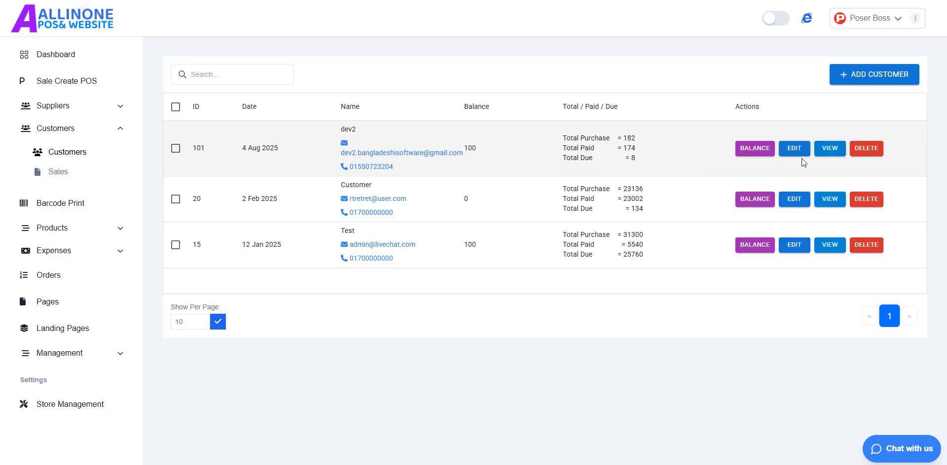
{"action": "left_click", "coordinate": [833, 150]}
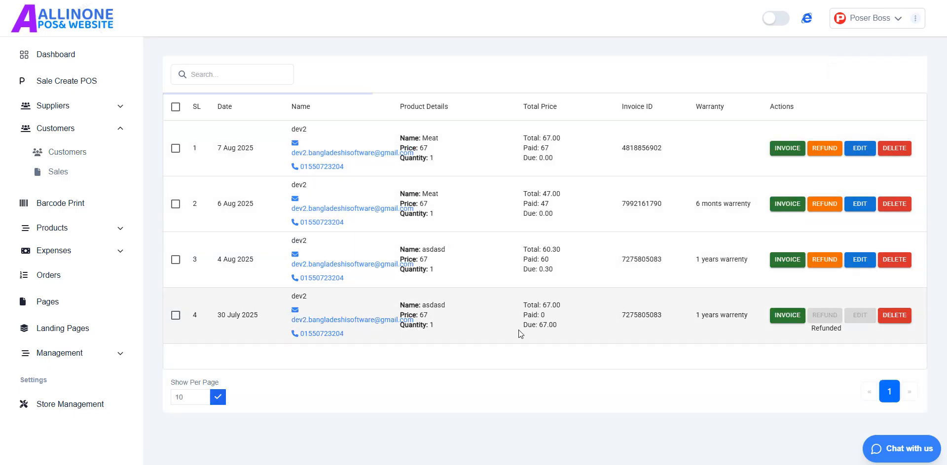
{"action": "left_click", "coordinate": [54, 172]}
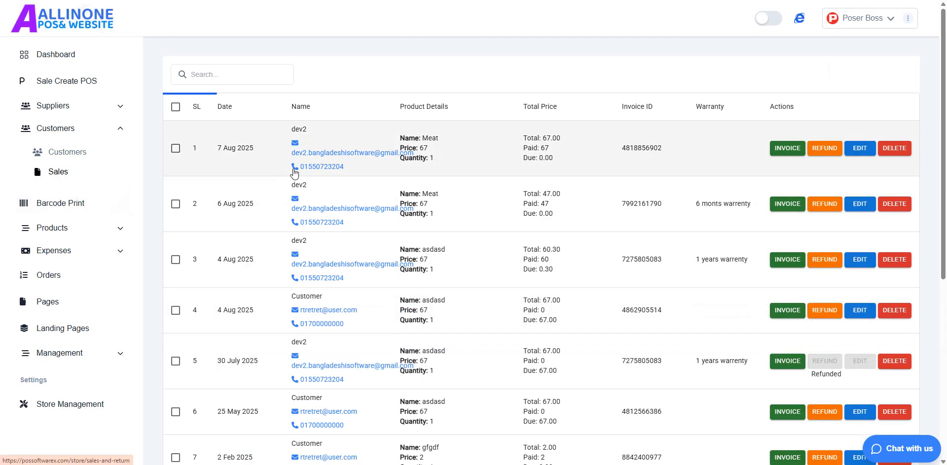
{"action": "scroll", "coordinate": [619, 247], "scroll_direction": "down", "scroll_amount": 6}
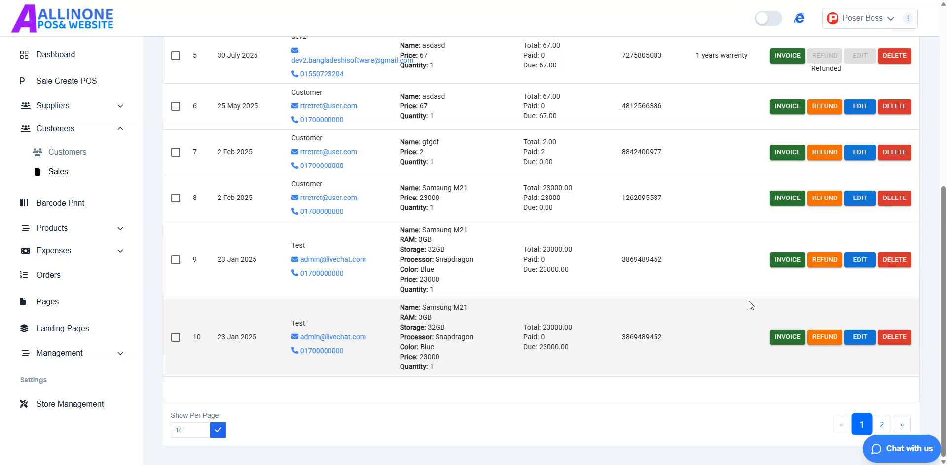
- Open the barcode print list and fill in a barcode entry for Meat with quantity 50, closing the form without submitting
{"action": "left_click", "coordinate": [76, 129]}
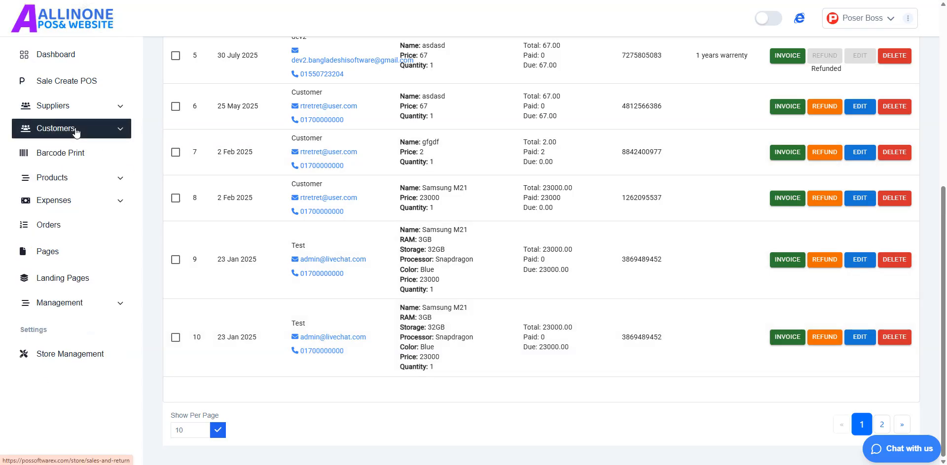
{"action": "left_click", "coordinate": [76, 154]}
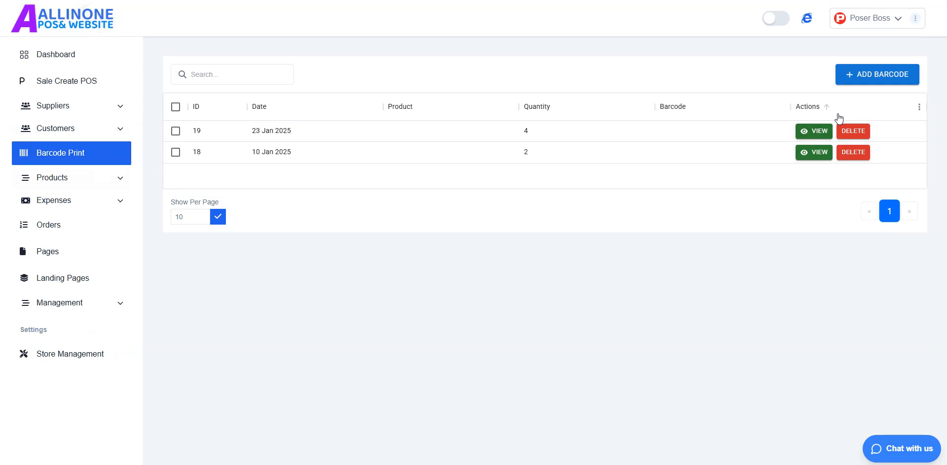
{"action": "left_click", "coordinate": [856, 75]}
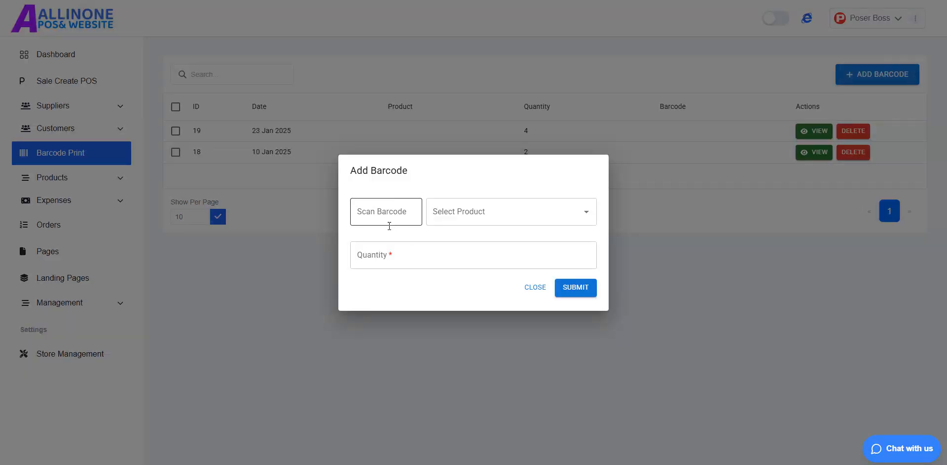
{"action": "left_click", "coordinate": [390, 219]}
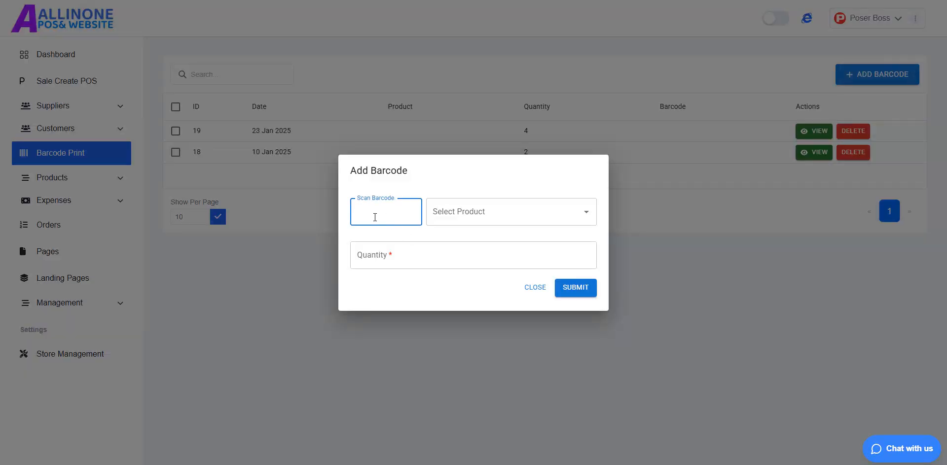
{"action": "left_click", "coordinate": [469, 212]}
{"action": "left_click", "coordinate": [481, 242]}
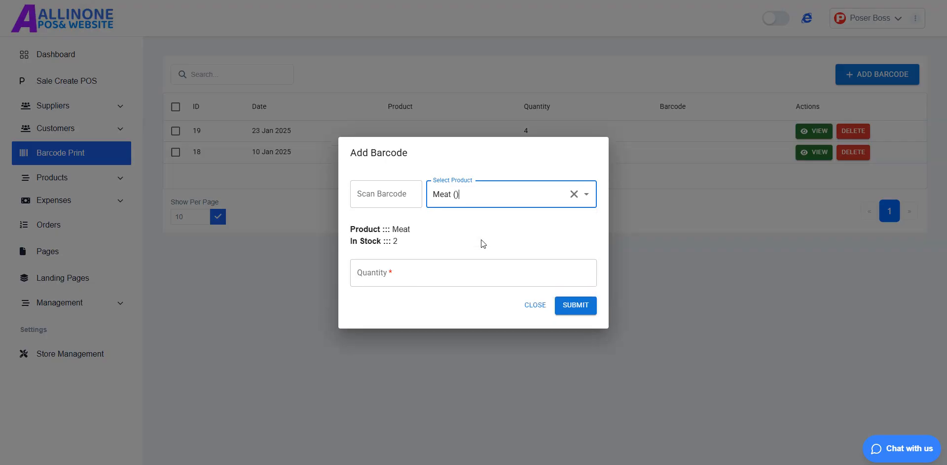
{"action": "left_click", "coordinate": [408, 269]}
{"action": "type", "text": "50"}
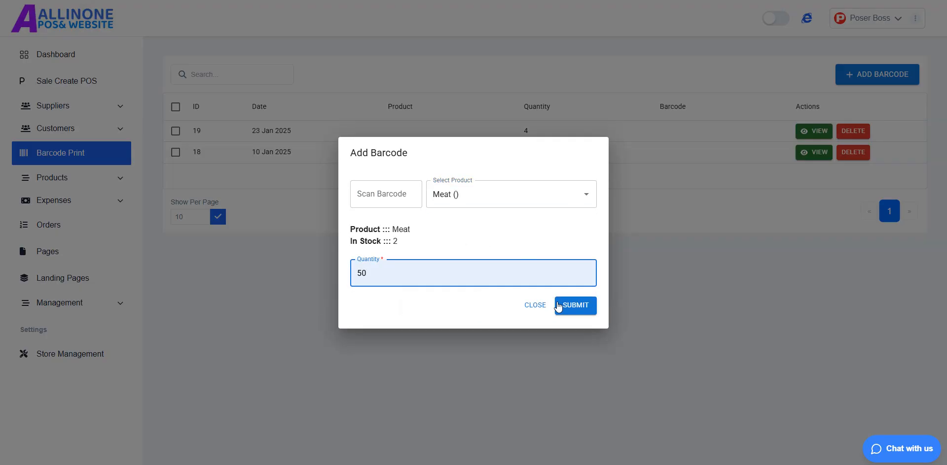
{"action": "left_click", "coordinate": [538, 309]}
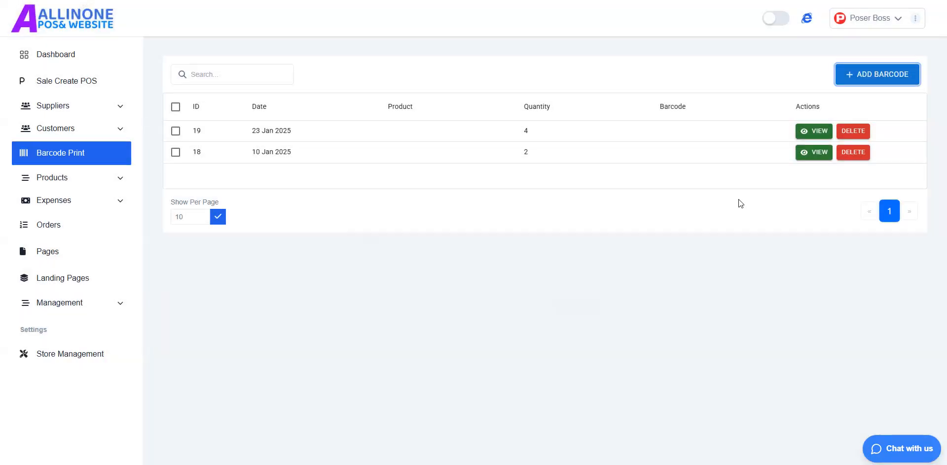
- Preview the printable barcode labels for the 23 Jan 2025 entry and close the preview without printing
{"action": "left_click", "coordinate": [814, 131]}
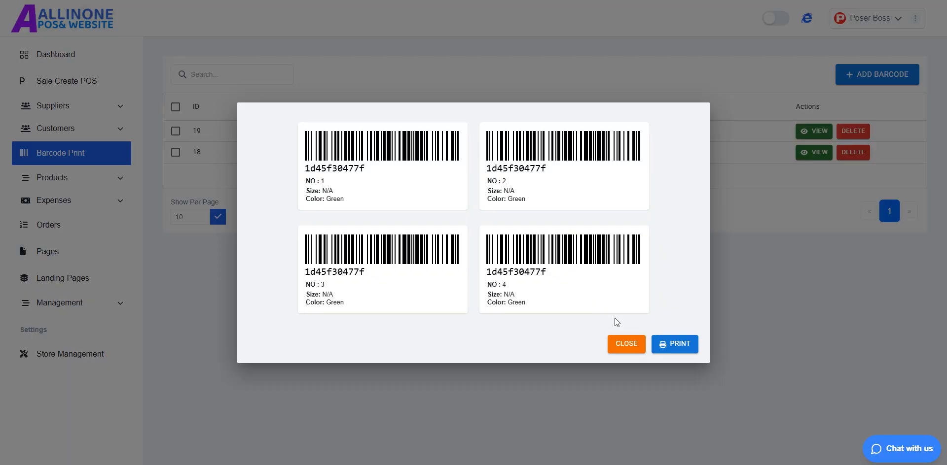
{"action": "left_click", "coordinate": [624, 344]}
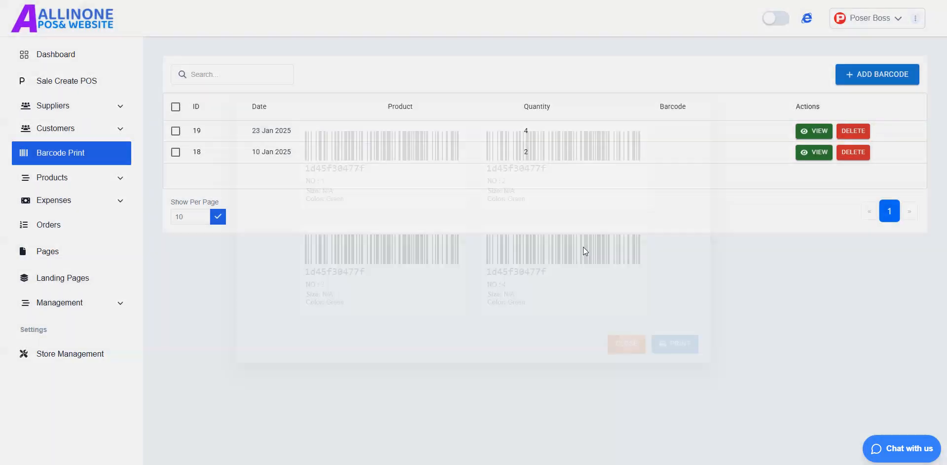
{"action": "left_click", "coordinate": [119, 181]}
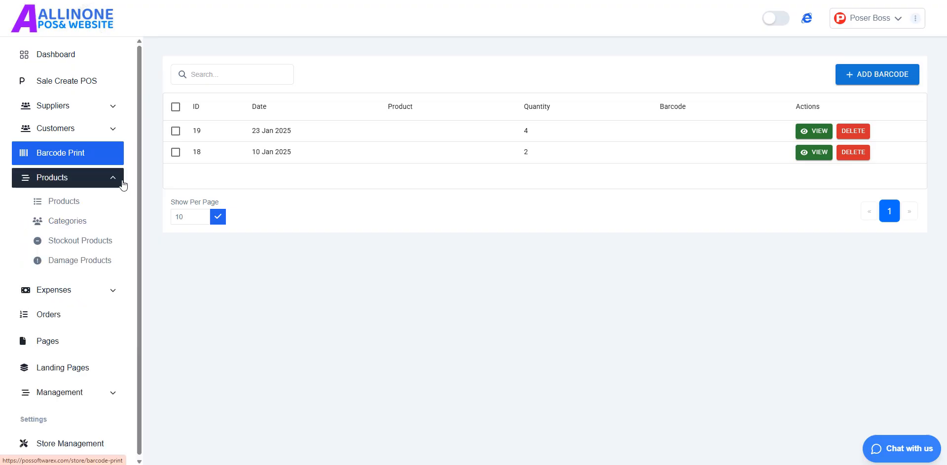
{"action": "left_click", "coordinate": [70, 182]}
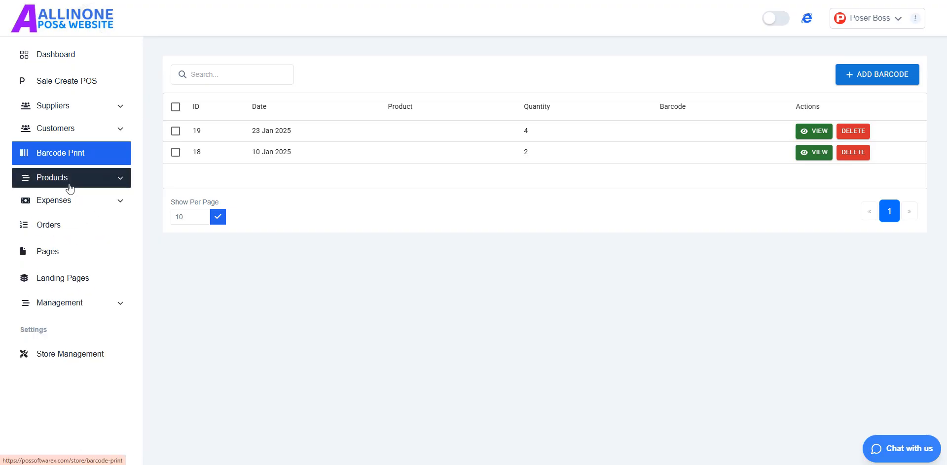
- Open the expense categories list, look at the new category form without submitting it, and review the existing categories
{"action": "left_click", "coordinate": [90, 202]}
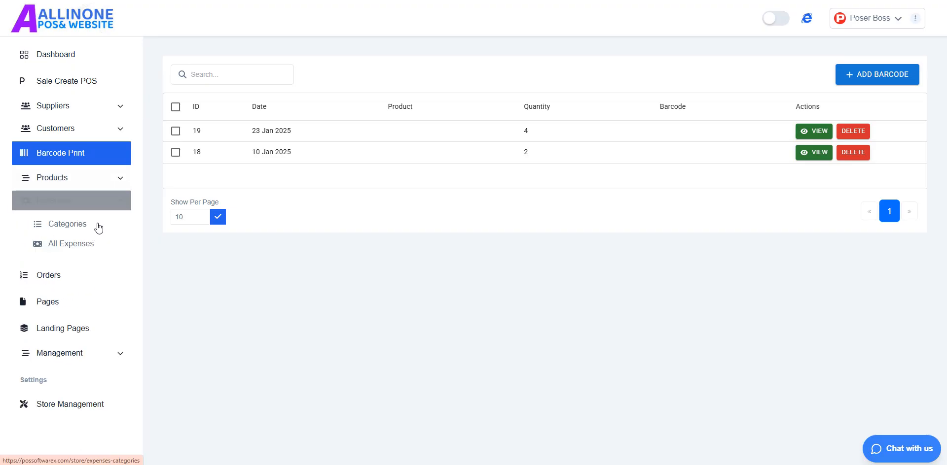
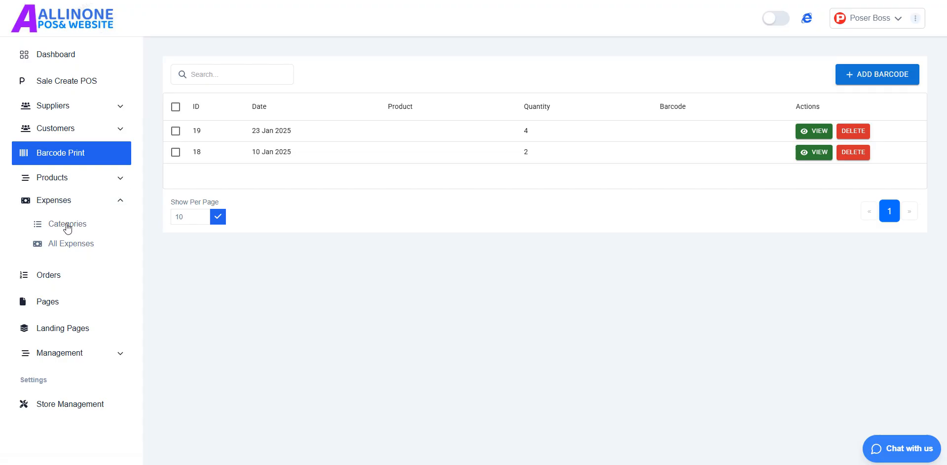
{"action": "left_click", "coordinate": [68, 227]}
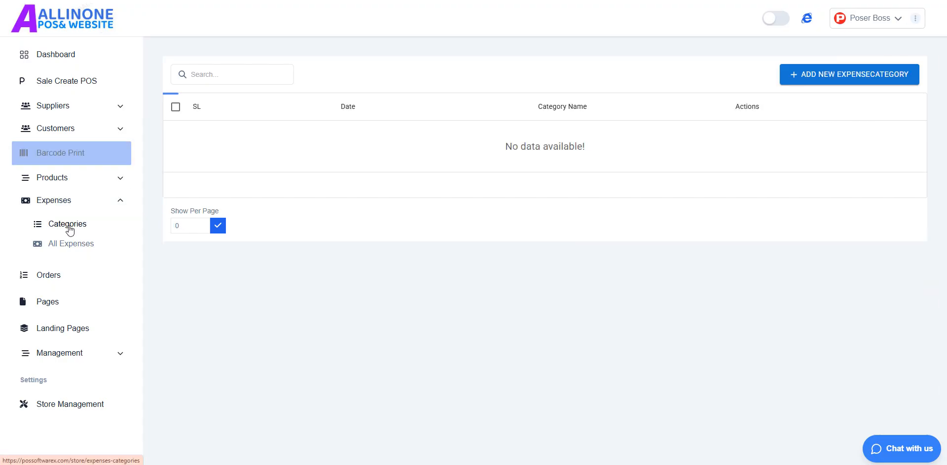
{"action": "left_click", "coordinate": [813, 77]}
{"action": "left_click", "coordinate": [401, 232]}
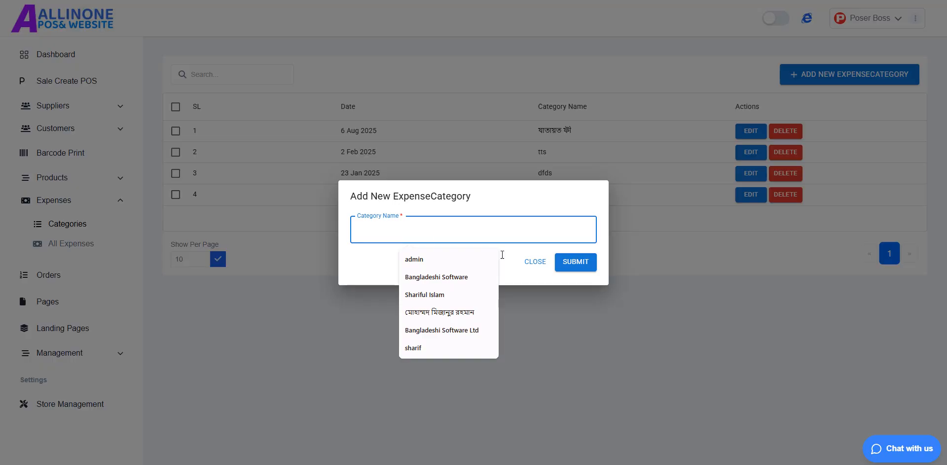
{"action": "left_click", "coordinate": [528, 263]}
{"action": "left_click_drag", "start_coordinate": [537, 130], "coordinate": [572, 134]}
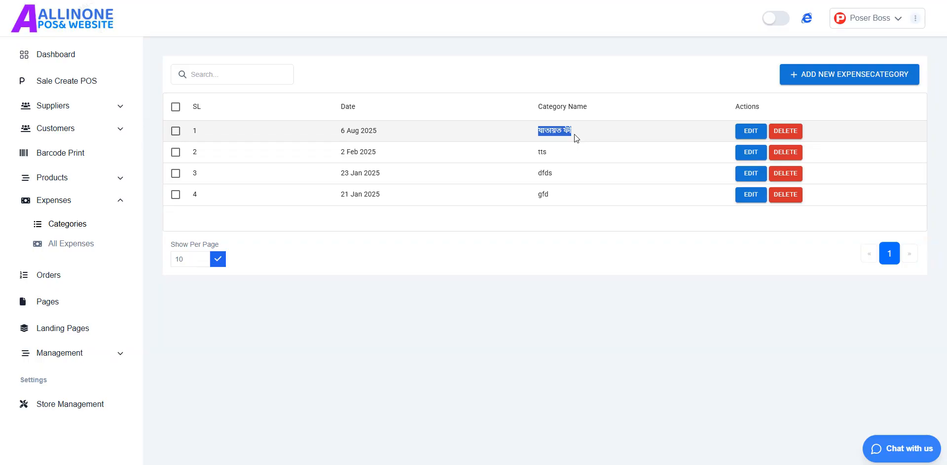
{"action": "left_click", "coordinate": [574, 134]}
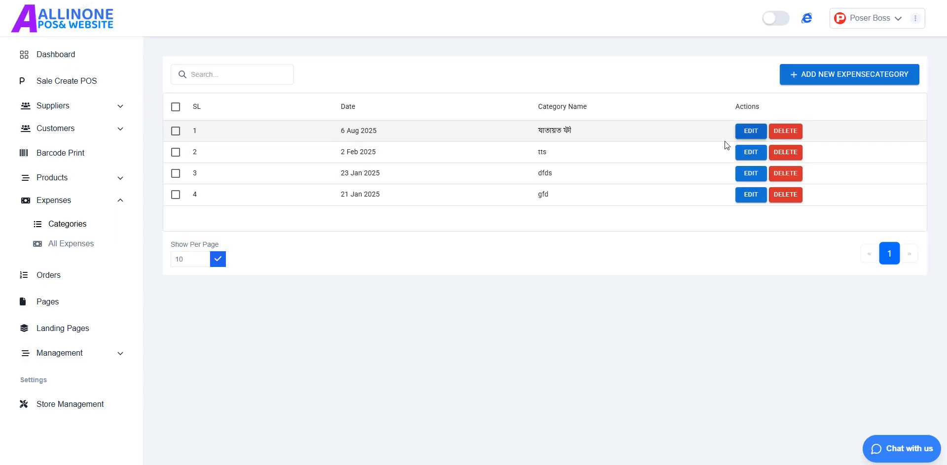
{"action": "left_click", "coordinate": [558, 199]}
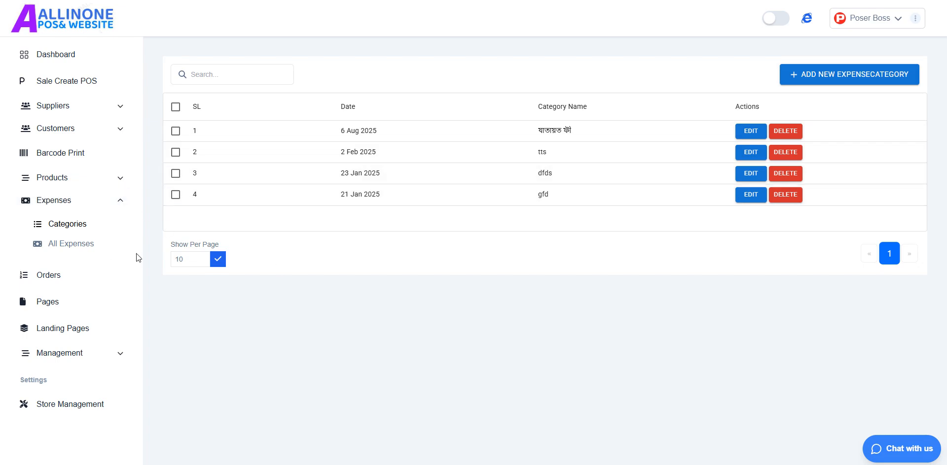
- Fill in a new expense named admin with category যাতায়ত ফী from the all-expenses list, closing the form without submitting
{"action": "left_click", "coordinate": [74, 246]}
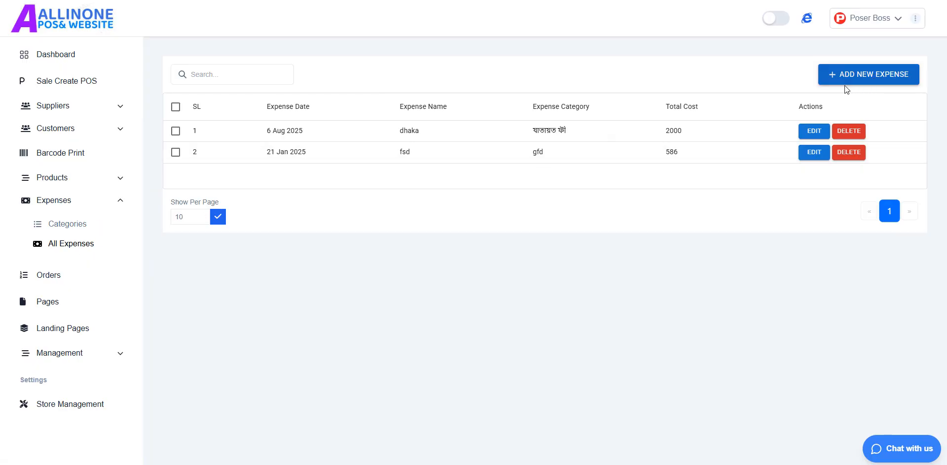
{"action": "left_click", "coordinate": [870, 75]}
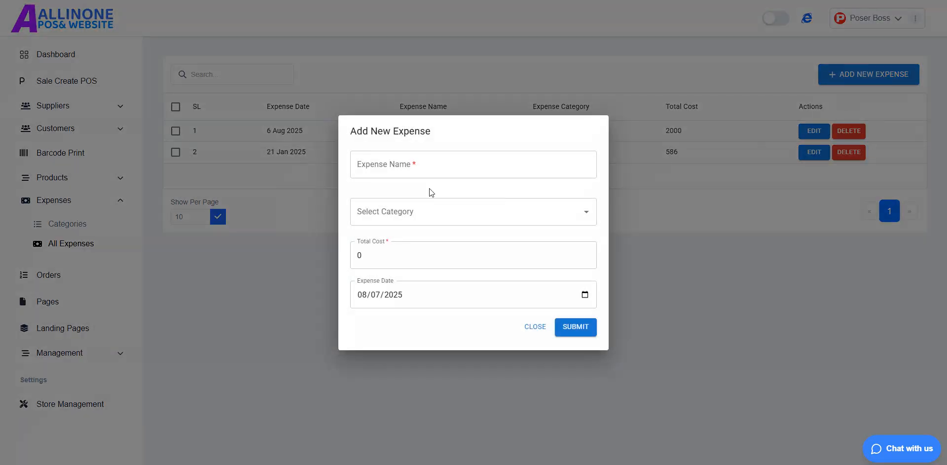
{"action": "left_click", "coordinate": [391, 166]}
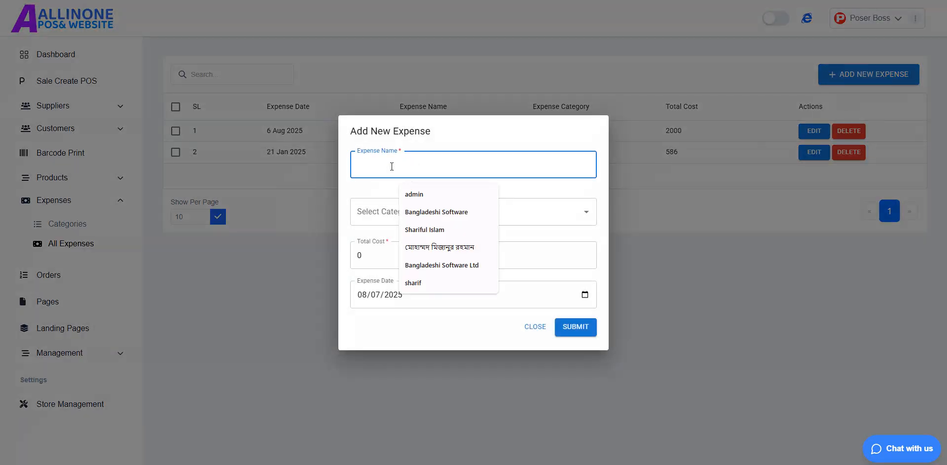
{"action": "left_click", "coordinate": [419, 195]}
{"action": "left_click", "coordinate": [438, 218]}
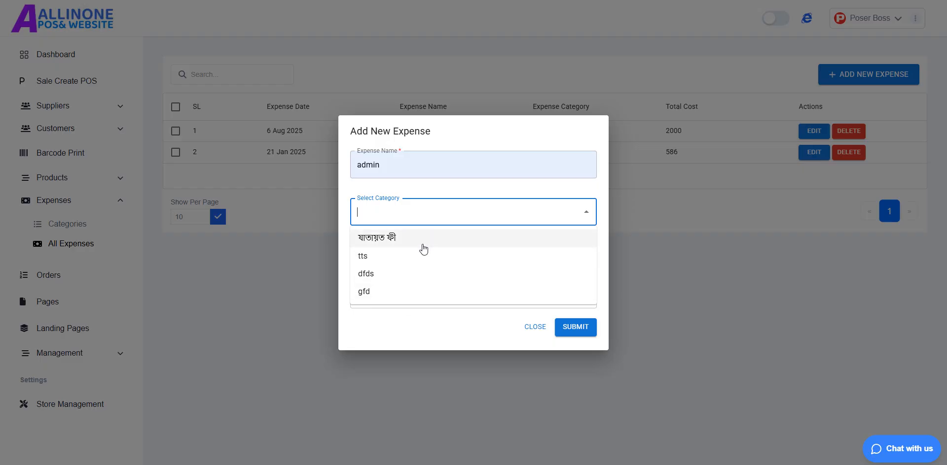
{"action": "left_click", "coordinate": [427, 239]}
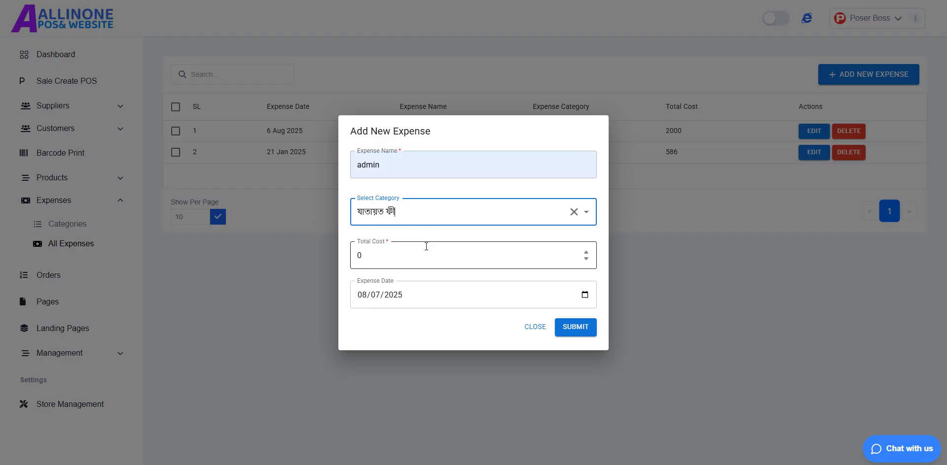
{"action": "left_click", "coordinate": [418, 252]}
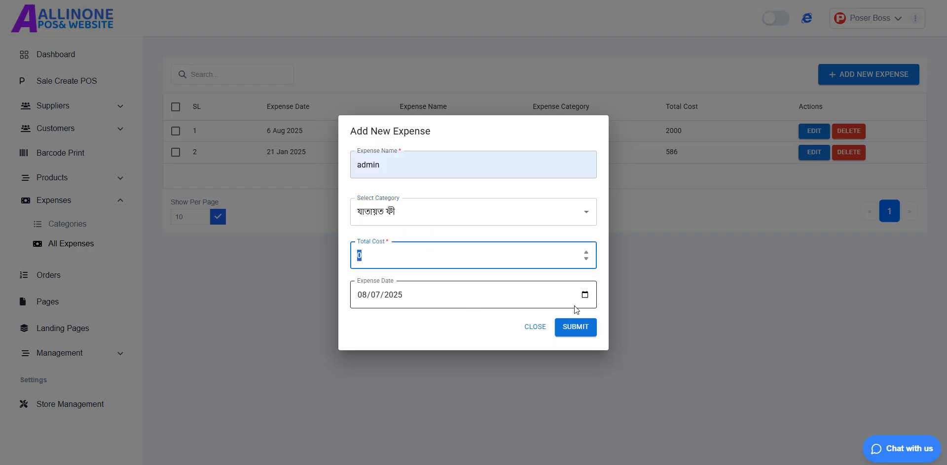
{"action": "left_click", "coordinate": [535, 327]}
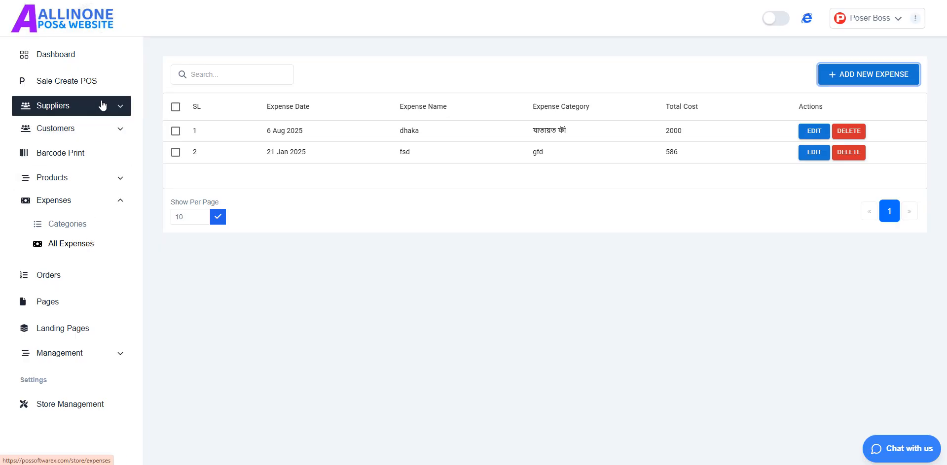
- Open the dashboard and look over the daily, monthly and total sales, expense and profit cards
{"action": "left_click", "coordinate": [82, 67]}
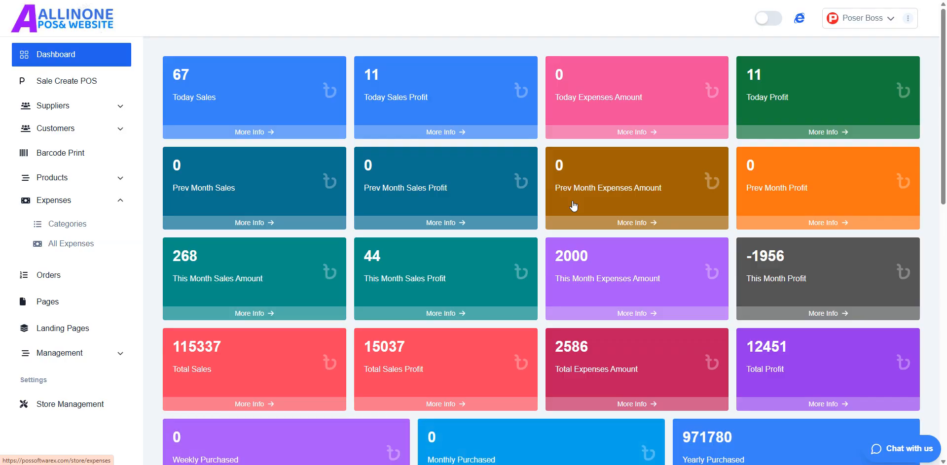
{"action": "scroll", "coordinate": [268, 244], "scroll_direction": "down", "scroll_amount": 2}
{"action": "scroll", "coordinate": [266, 245], "scroll_direction": "up", "scroll_amount": 2}
{"action": "left_click", "coordinate": [54, 200]}
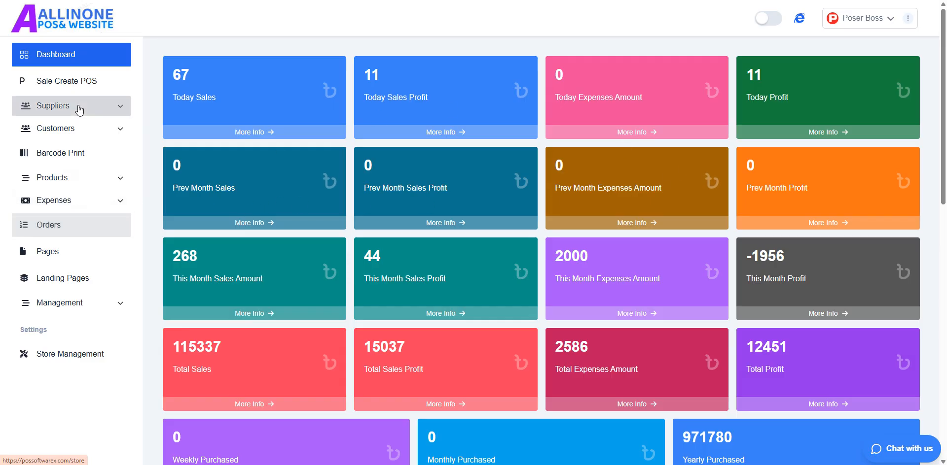
- Open the orders list, then browse the storefront's Today Offer products and open the Chiken Meat-c6b7-cd48-ce57-c0c0 product page
{"action": "left_click", "coordinate": [74, 231]}
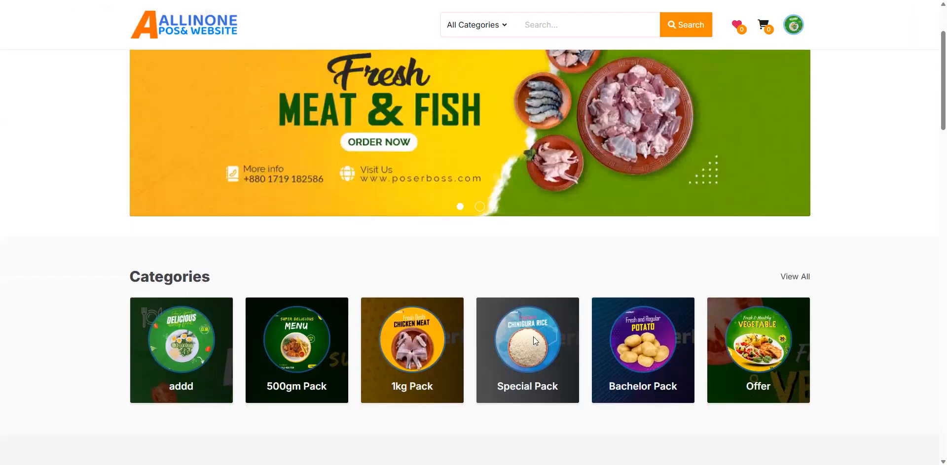
{"action": "scroll", "coordinate": [457, 282], "scroll_direction": "down", "scroll_amount": 5}
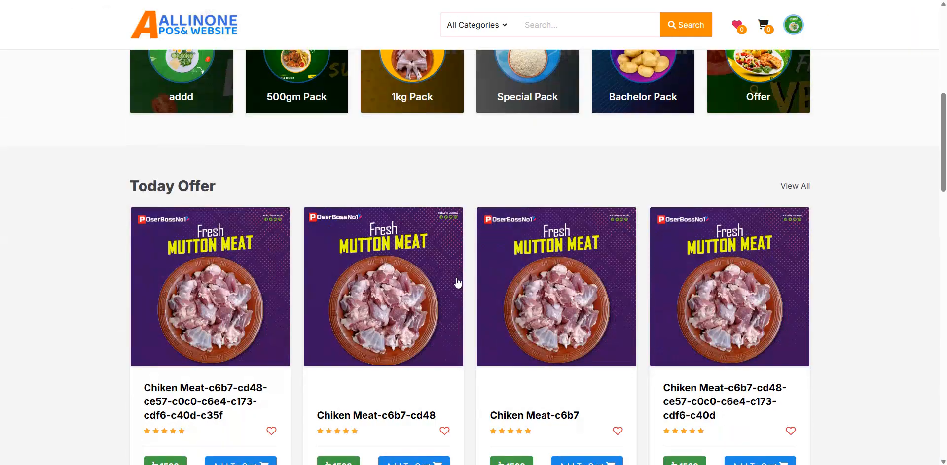
{"action": "scroll", "coordinate": [458, 282], "scroll_direction": "down", "scroll_amount": 5}
{"action": "scroll", "coordinate": [493, 237], "scroll_direction": "down", "scroll_amount": 3}
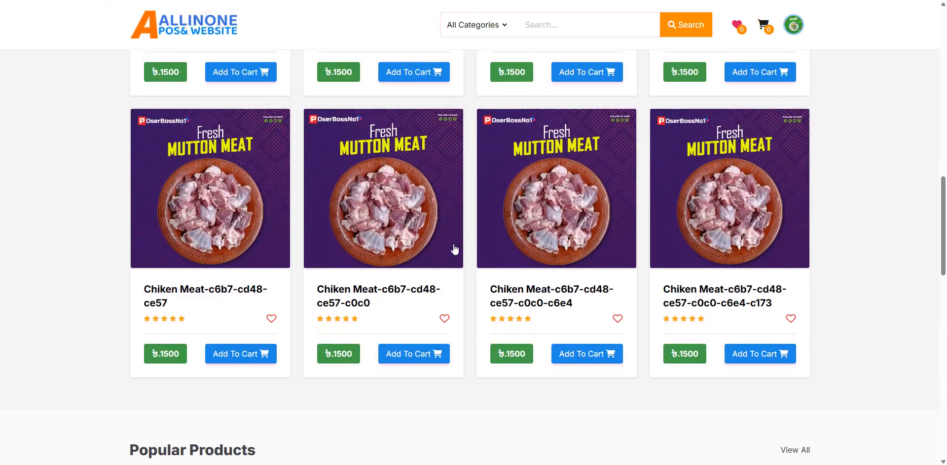
{"action": "left_click", "coordinate": [564, 204]}
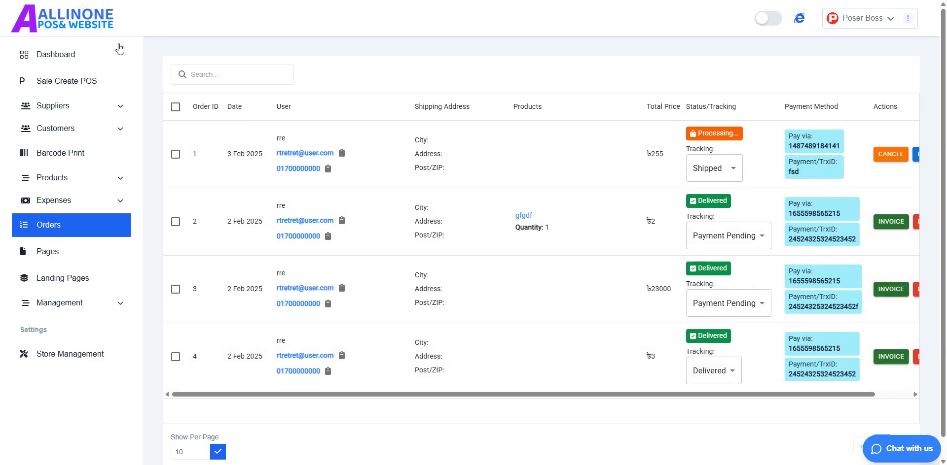
- Revisit the dashboard, then view the About Us page from the website pages list down to its footer and close it
{"action": "left_click", "coordinate": [87, 57]}
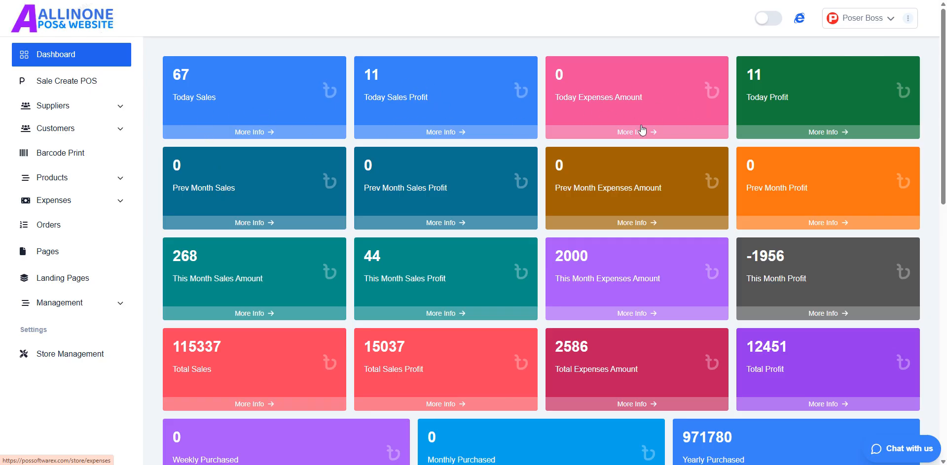
{"action": "left_click", "coordinate": [90, 261]}
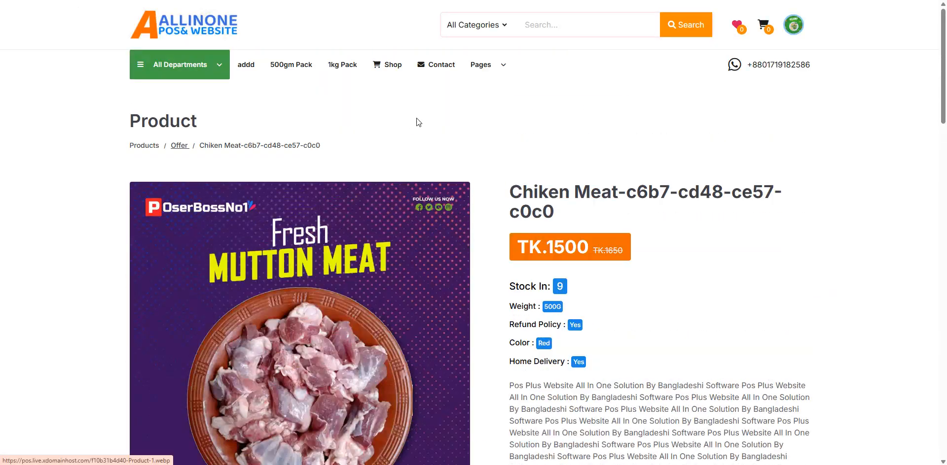
{"action": "mouse_move", "coordinate": [479, 65]}
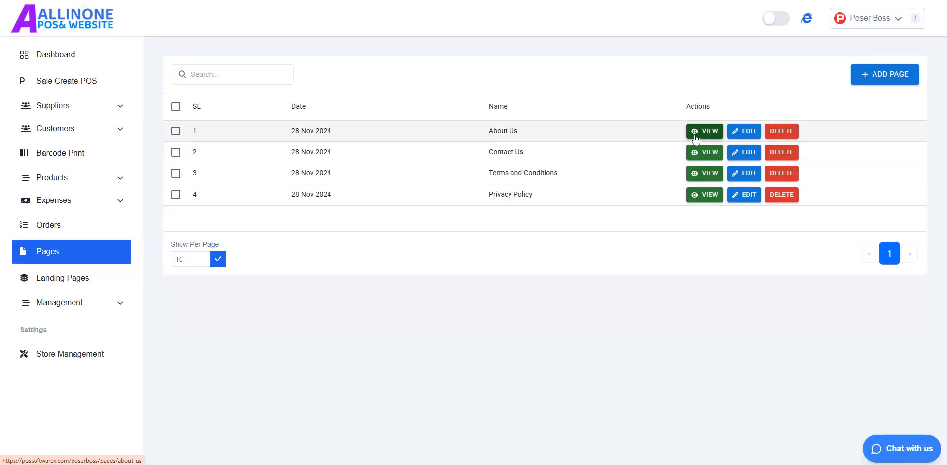
{"action": "left_click", "coordinate": [704, 129]}
{"action": "scroll", "coordinate": [605, 223], "scroll_direction": "down", "scroll_amount": 15}
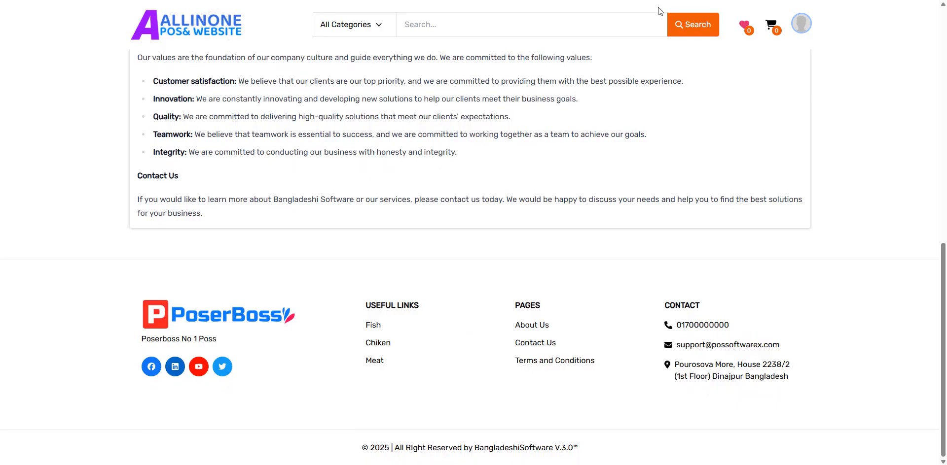
{"action": "key", "text": "ctrl+w"}
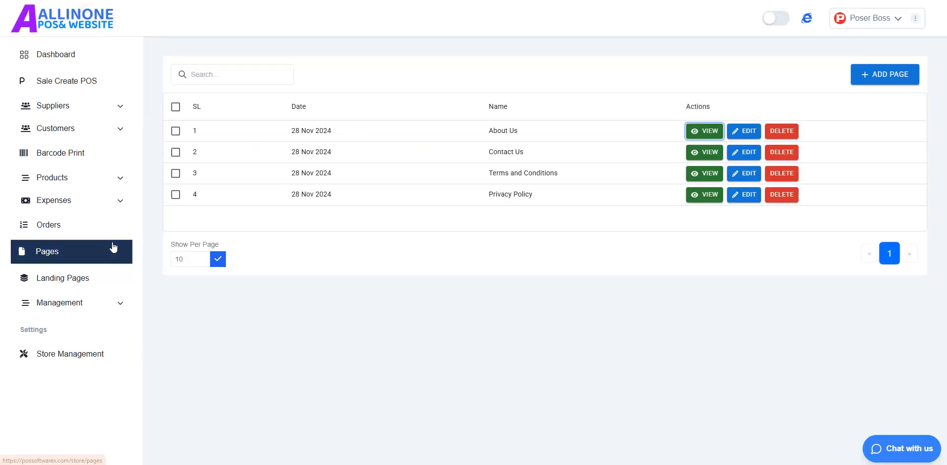
- Open the form for adding a landing page and examine its product, page name, header and section fields
{"action": "left_click", "coordinate": [103, 288]}
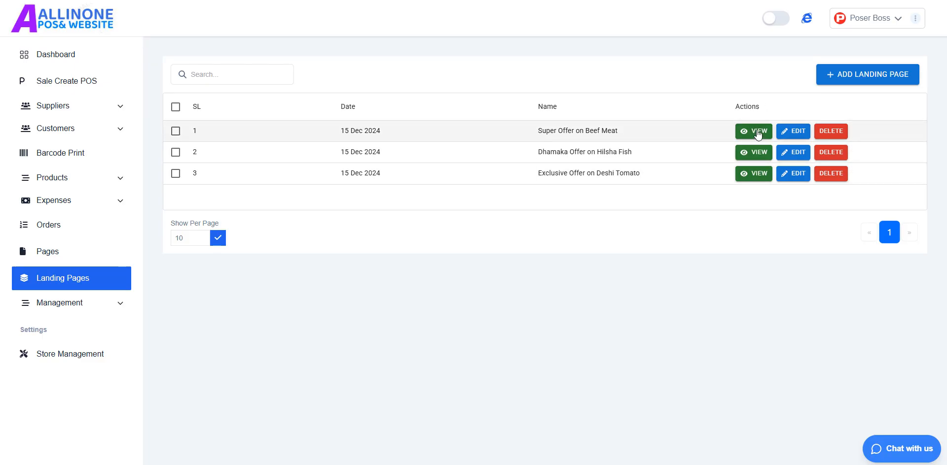
{"action": "left_click", "coordinate": [837, 81]}
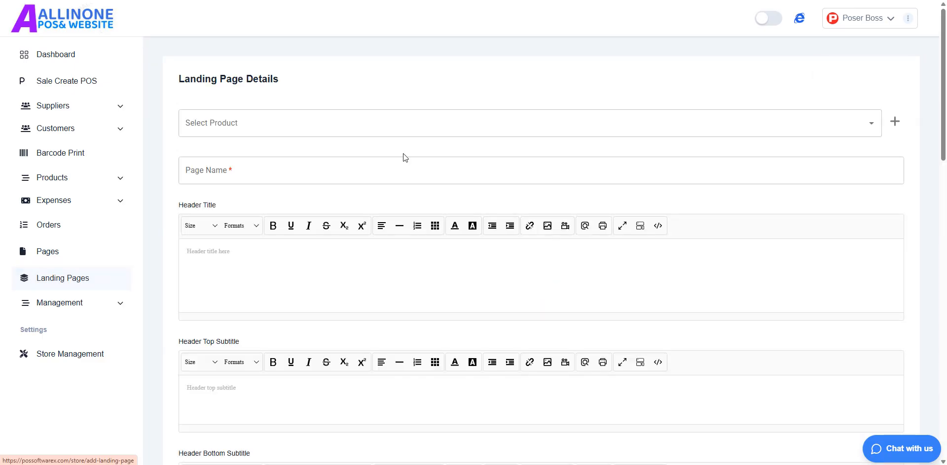
{"action": "left_click", "coordinate": [230, 127]}
{"action": "left_click", "coordinate": [216, 97]}
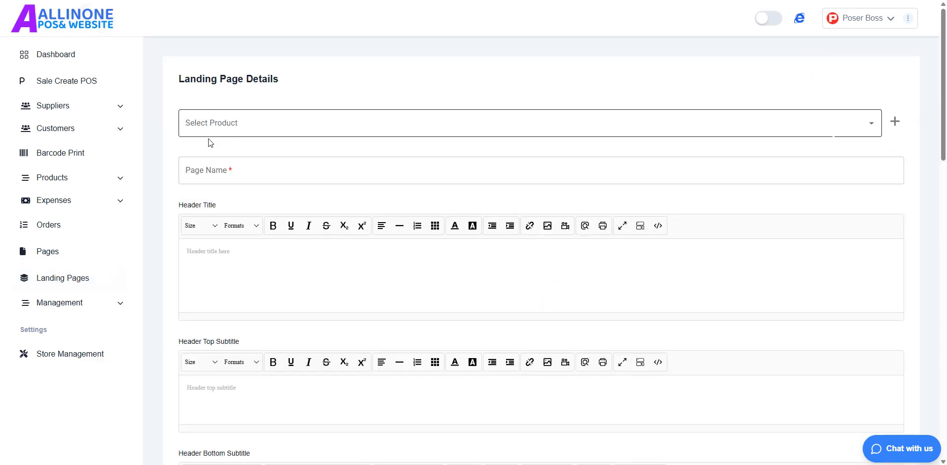
{"action": "left_click", "coordinate": [204, 165]}
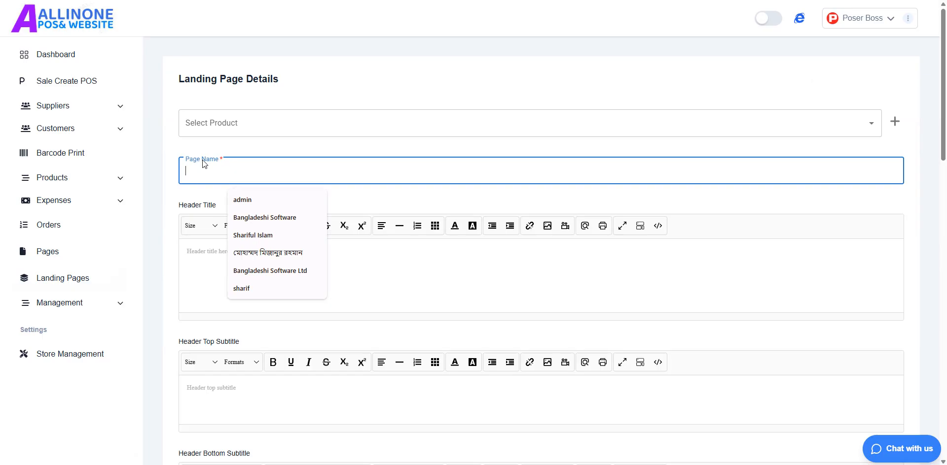
{"action": "left_click", "coordinate": [196, 268]}
{"action": "scroll", "coordinate": [250, 192], "scroll_direction": "down", "scroll_amount": 8}
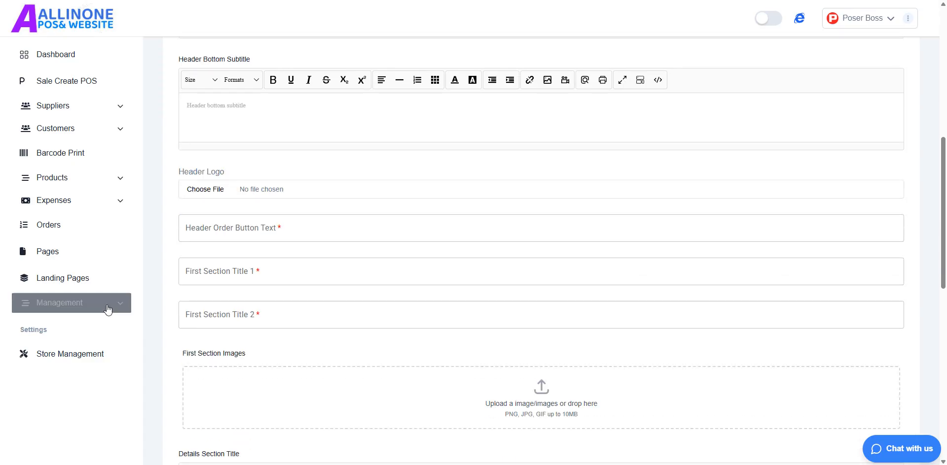
- Return to the landing pages list and view the Super Offer on Beef Meat landing page
{"action": "left_click", "coordinate": [87, 279]}
{"action": "left_click", "coordinate": [760, 129]}
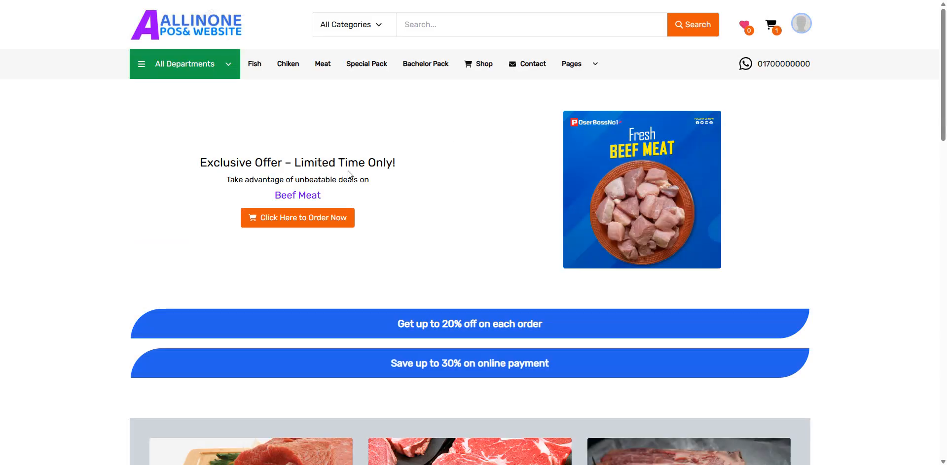
- Look through the Super Offer on Beef Meat landing page down to its order section, and close it
{"action": "scroll", "coordinate": [348, 171], "scroll_direction": "down", "scroll_amount": 10}
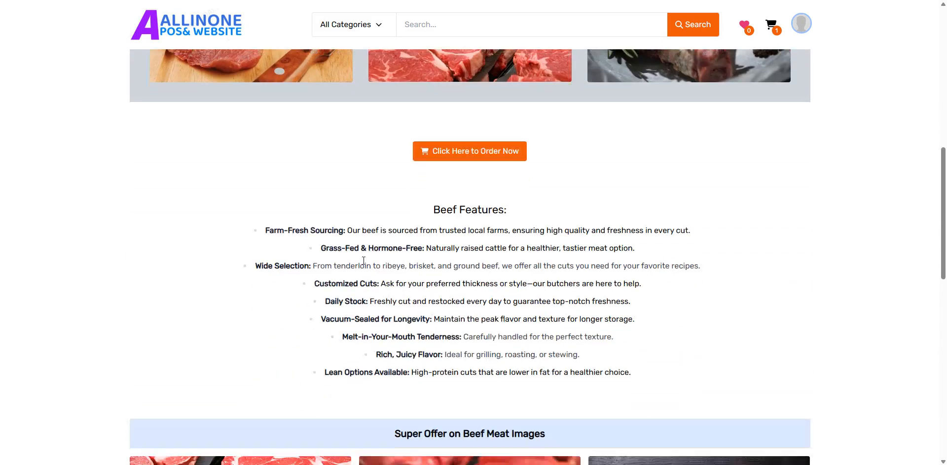
{"action": "scroll", "coordinate": [371, 298], "scroll_direction": "down", "scroll_amount": 8}
{"action": "scroll", "coordinate": [372, 299], "scroll_direction": "up", "scroll_amount": 2}
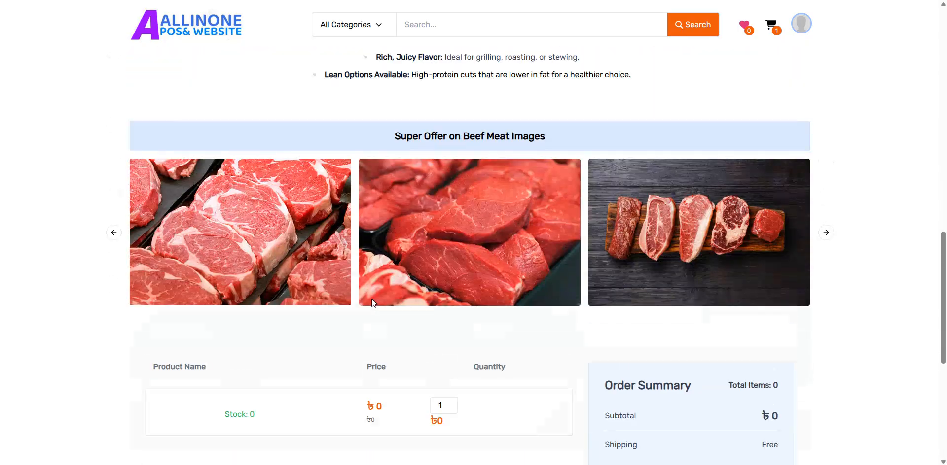
{"action": "scroll", "coordinate": [371, 298], "scroll_direction": "up", "scroll_amount": 15}
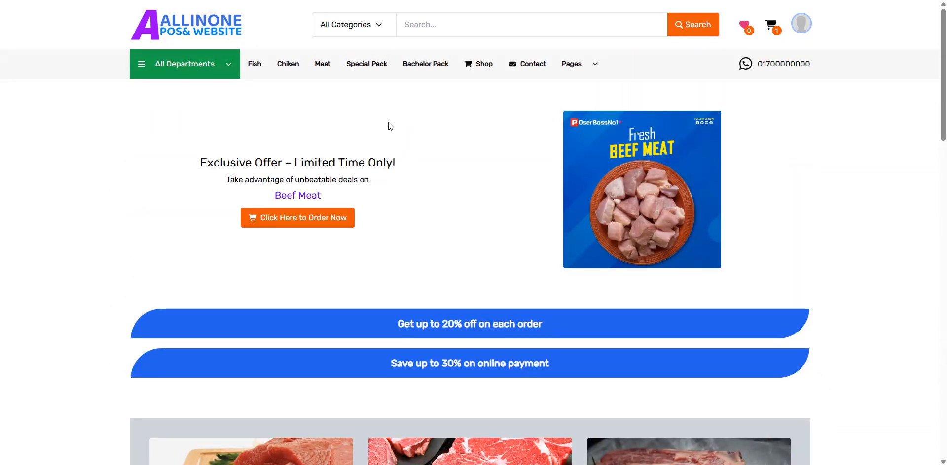
{"action": "key", "text": "ctrl+w"}
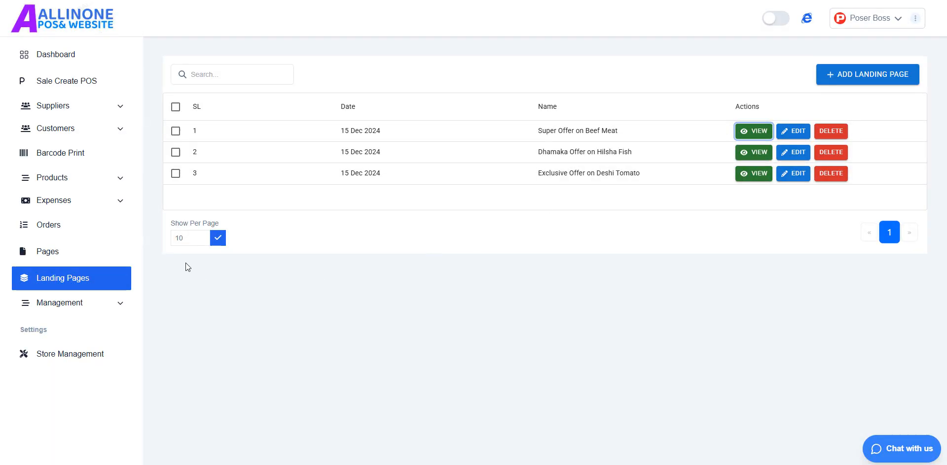
- Open the payment methods list in Management and expand the Management section again
{"action": "left_click", "coordinate": [89, 307]}
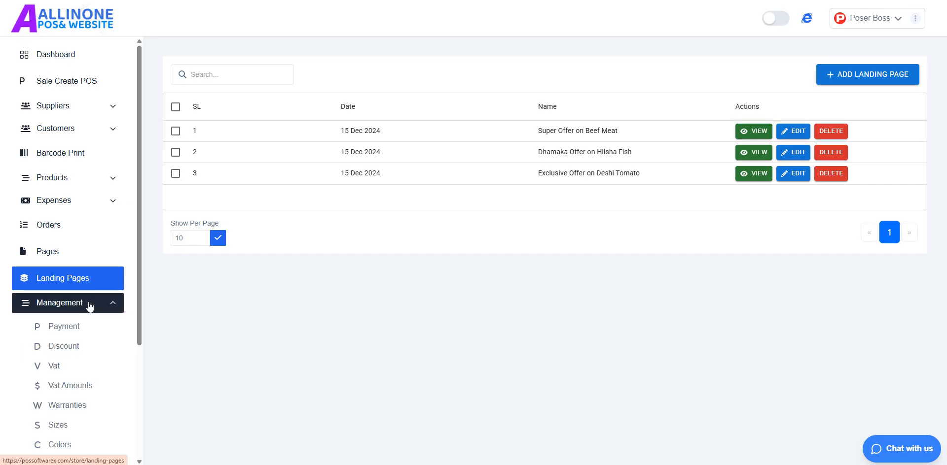
{"action": "scroll", "coordinate": [78, 315], "scroll_direction": "down", "scroll_amount": 3}
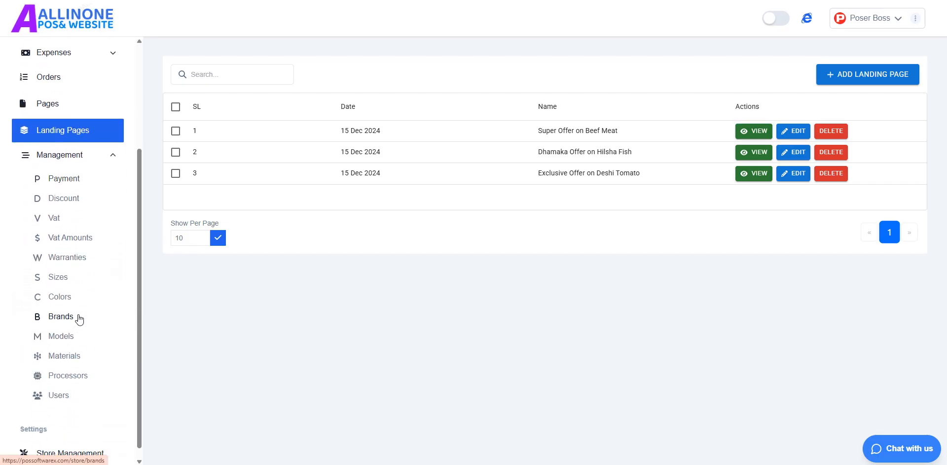
{"action": "left_click", "coordinate": [66, 179]}
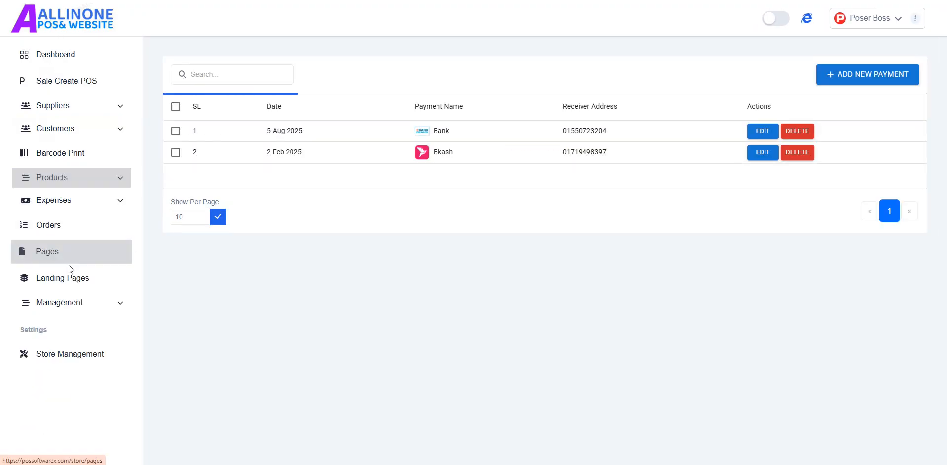
{"action": "left_click", "coordinate": [75, 304]}
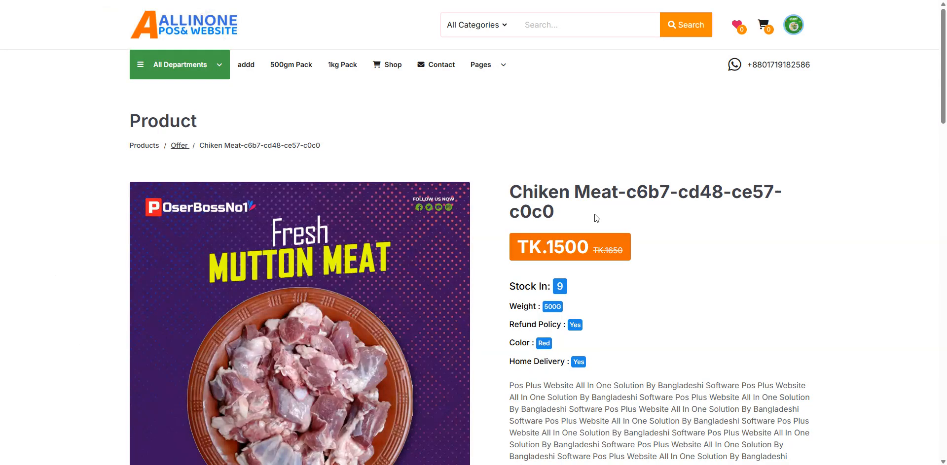
- Add the Chiken Meat-c6b7-cd48-ce57-c0c0 product to the storefront cart and open the cart
{"action": "scroll", "coordinate": [586, 289], "scroll_direction": "down", "scroll_amount": 3}
{"action": "scroll", "coordinate": [586, 288], "scroll_direction": "down", "scroll_amount": 6}
{"action": "scroll", "coordinate": [703, 95], "scroll_direction": "up", "scroll_amount": 4}
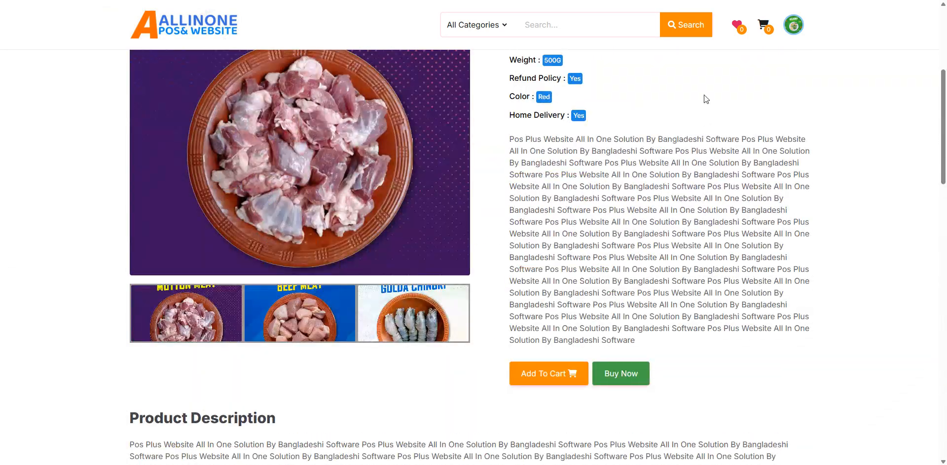
{"action": "left_click", "coordinate": [550, 374]}
{"action": "left_click", "coordinate": [763, 26]}
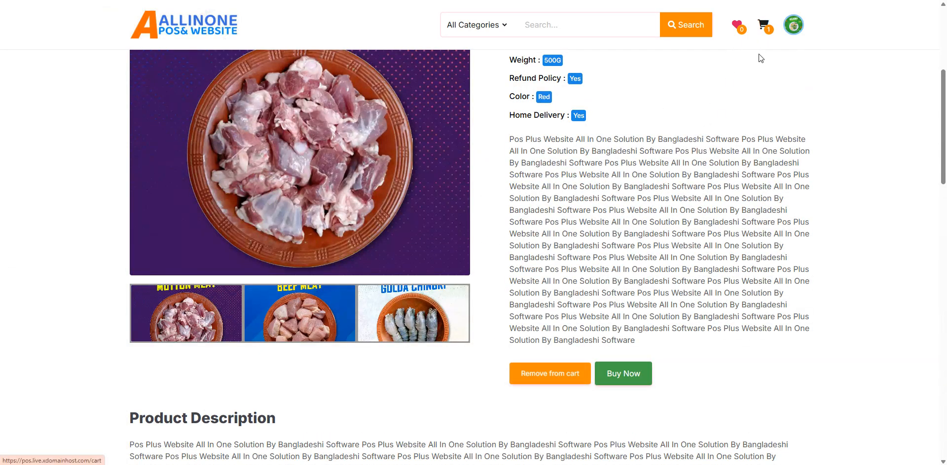
- Go to the checkout payment methods and try Cash on Delivery, ending with Bkash selected
{"action": "scroll", "coordinate": [273, 311], "scroll_direction": "down", "scroll_amount": 4}
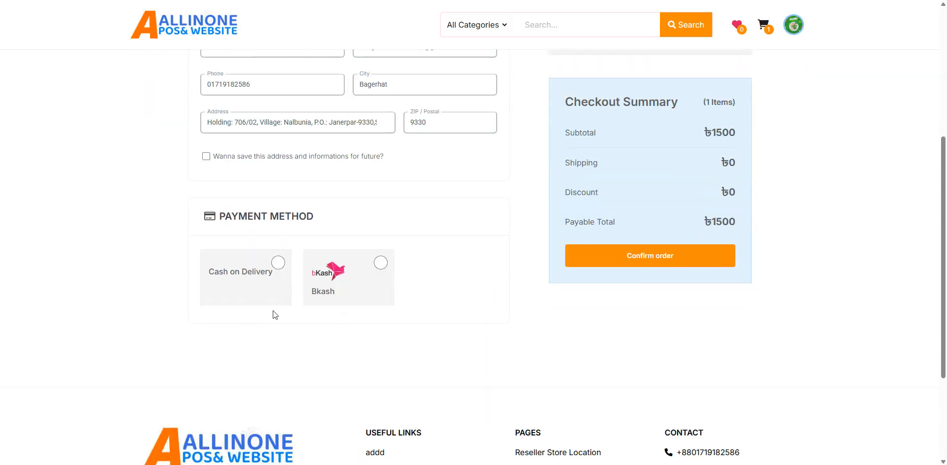
{"action": "left_click", "coordinate": [272, 277]}
{"action": "left_click", "coordinate": [382, 264]}
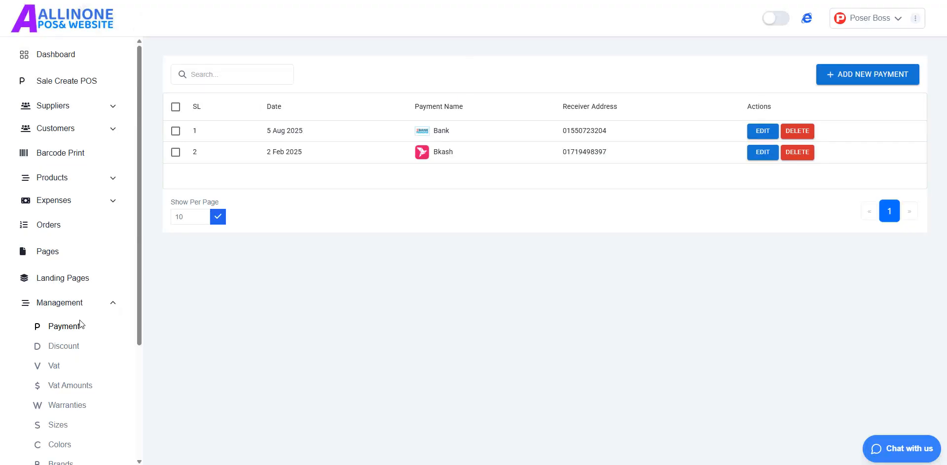
- Open the Add New Payment form, examine its name, receive address, file and description fields, and close it
{"action": "left_click", "coordinate": [881, 74]}
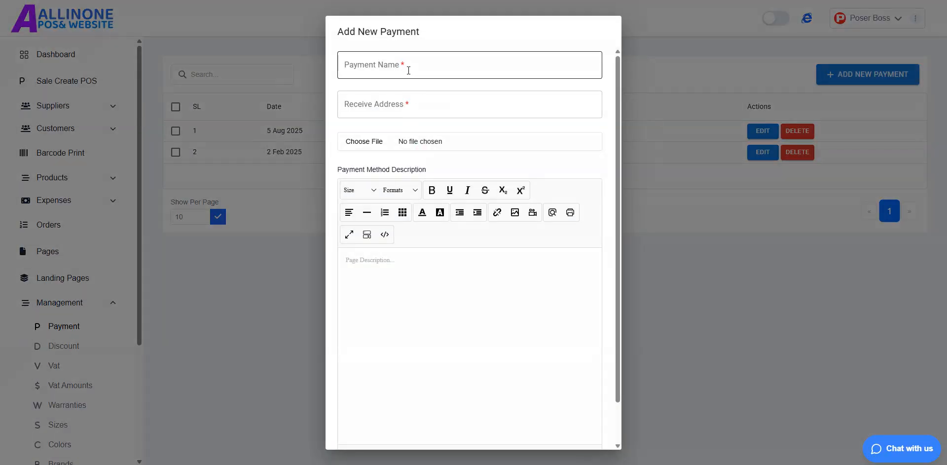
{"action": "left_click", "coordinate": [409, 70]}
{"action": "left_click", "coordinate": [360, 105]}
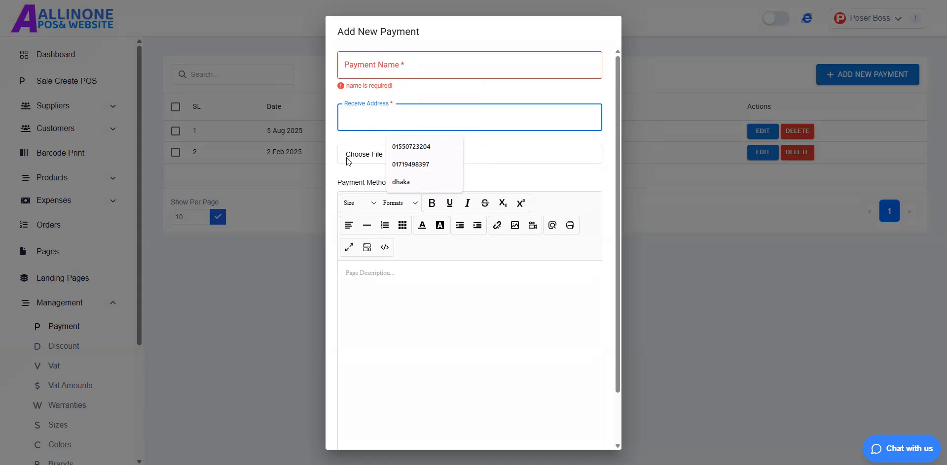
{"action": "left_click", "coordinate": [412, 296]}
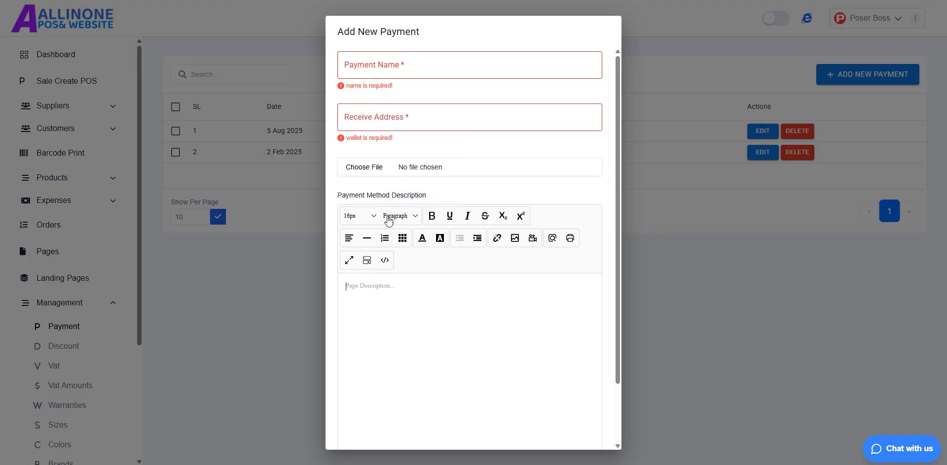
{"action": "scroll", "coordinate": [404, 300], "scroll_direction": "down", "scroll_amount": 2}
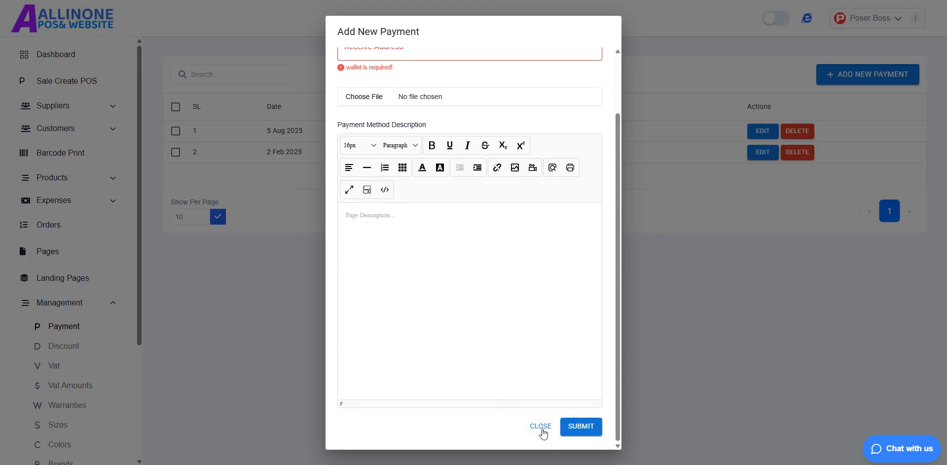
{"action": "left_click", "coordinate": [540, 428]}
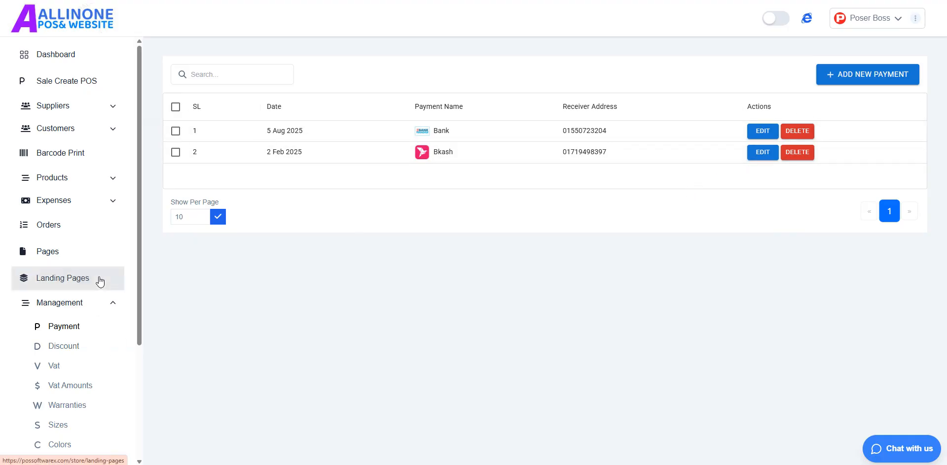
- View the discounts list, then open and close the Add New Discount form from the sale creation page
{"action": "scroll", "coordinate": [100, 279], "scroll_direction": "down", "scroll_amount": 3}
{"action": "left_click", "coordinate": [81, 198]}
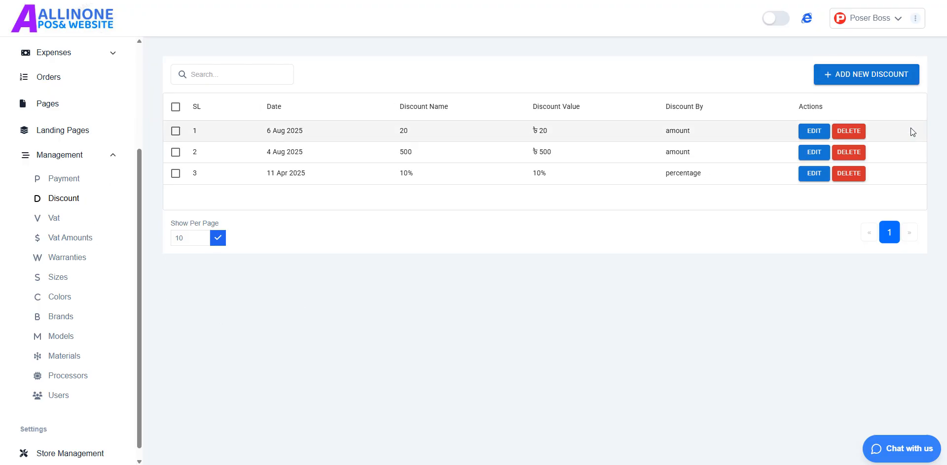
{"action": "scroll", "coordinate": [87, 121], "scroll_direction": "up", "scroll_amount": 3}
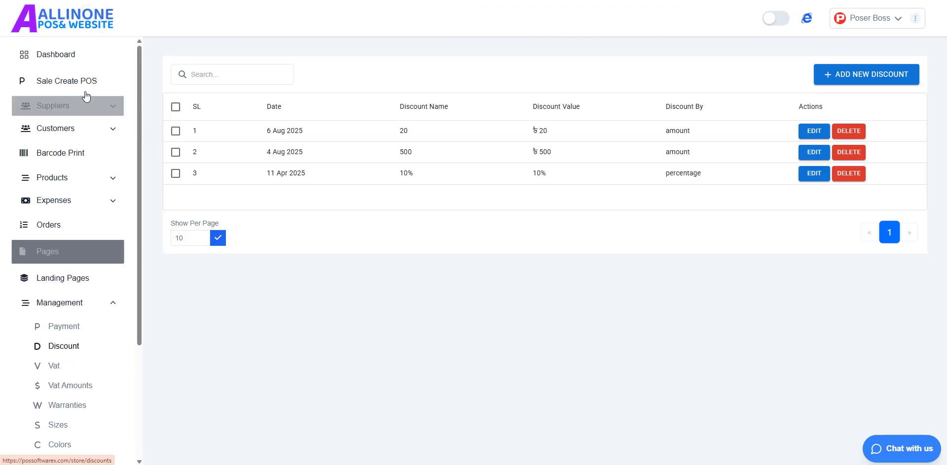
{"action": "left_click", "coordinate": [97, 93]}
{"action": "scroll", "coordinate": [384, 311], "scroll_direction": "down", "scroll_amount": 1}
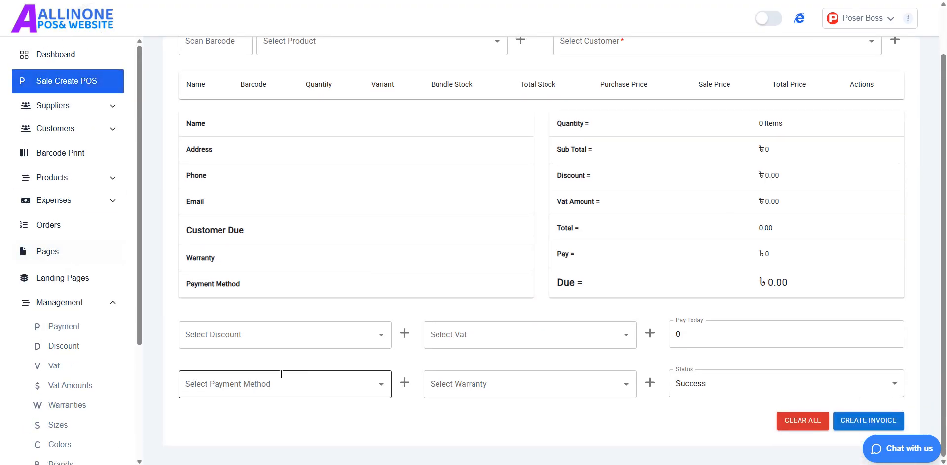
{"action": "left_click", "coordinate": [404, 333]}
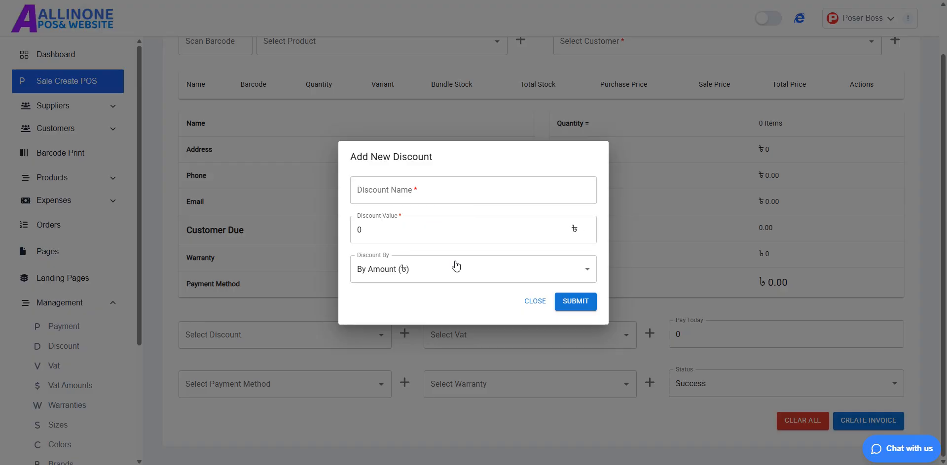
{"action": "left_click", "coordinate": [532, 302]}
- Open the Vat list, examine the Add New Vat form's name, value and Vat By fields, and close it
{"action": "scroll", "coordinate": [92, 237], "scroll_direction": "down", "scroll_amount": 2}
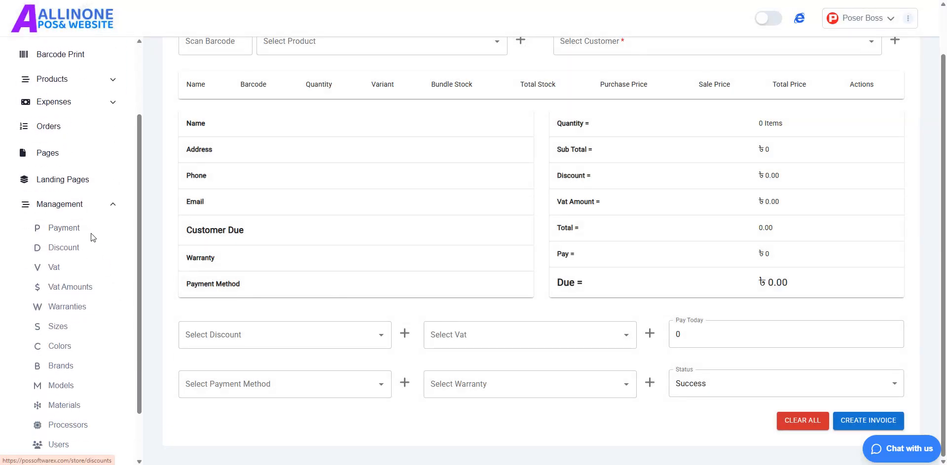
{"action": "left_click", "coordinate": [58, 271]}
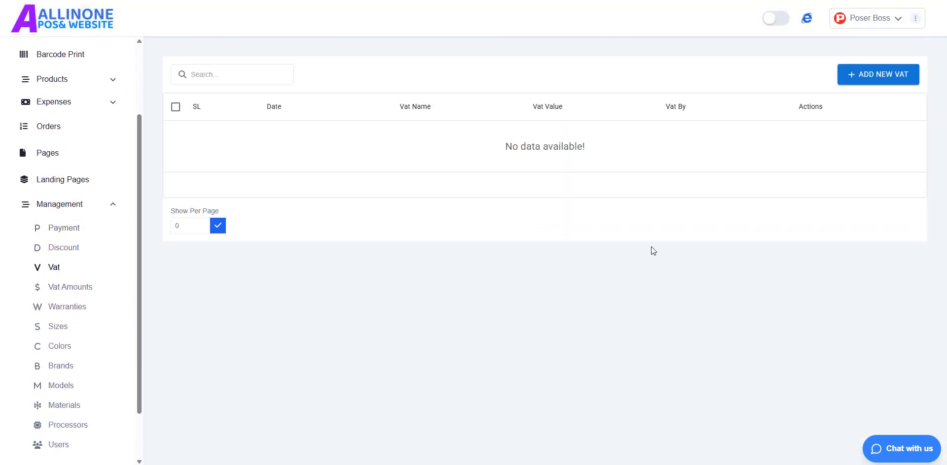
{"action": "left_click", "coordinate": [888, 77]}
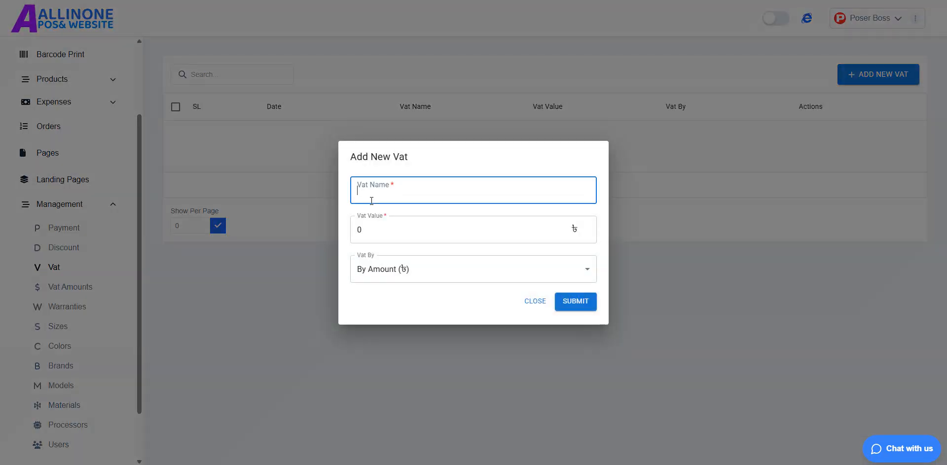
{"action": "left_click", "coordinate": [385, 239]}
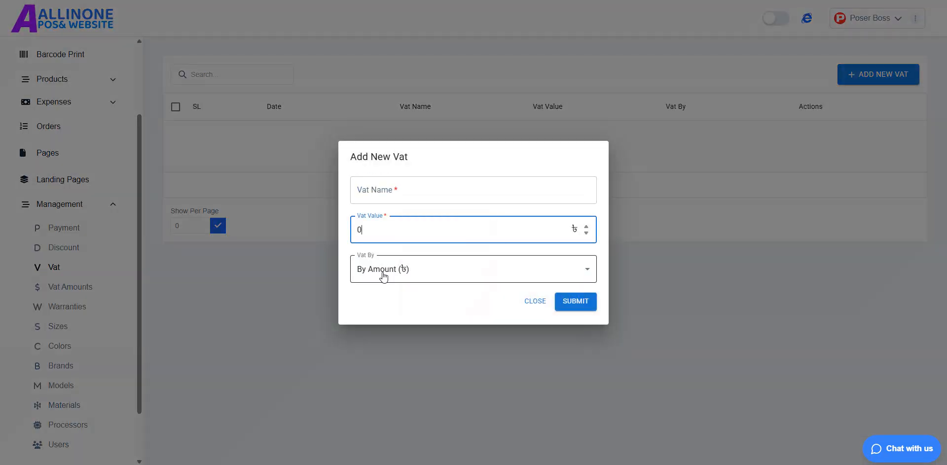
{"action": "left_click", "coordinate": [462, 270]}
{"action": "left_click", "coordinate": [536, 292]}
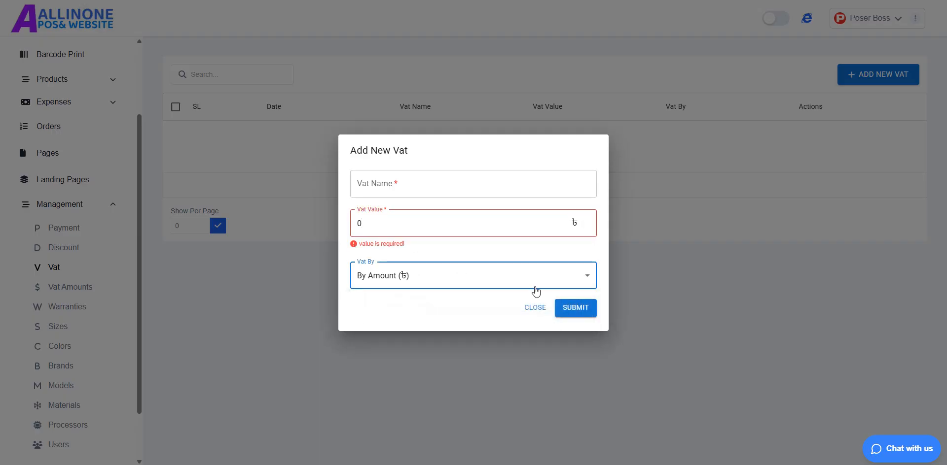
{"action": "left_click", "coordinate": [536, 308]}
- Open the Vat Amounts page, followed by the Warranties list
{"action": "left_click", "coordinate": [91, 288]}
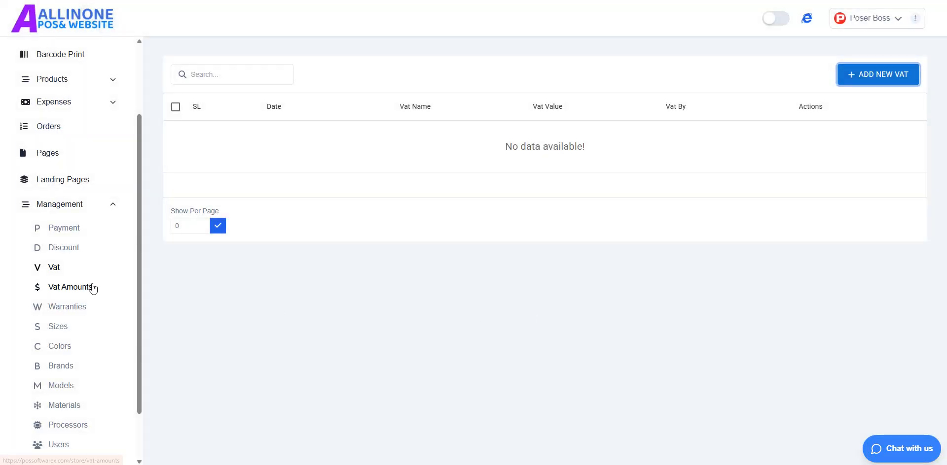
{"action": "left_click", "coordinate": [89, 309]}
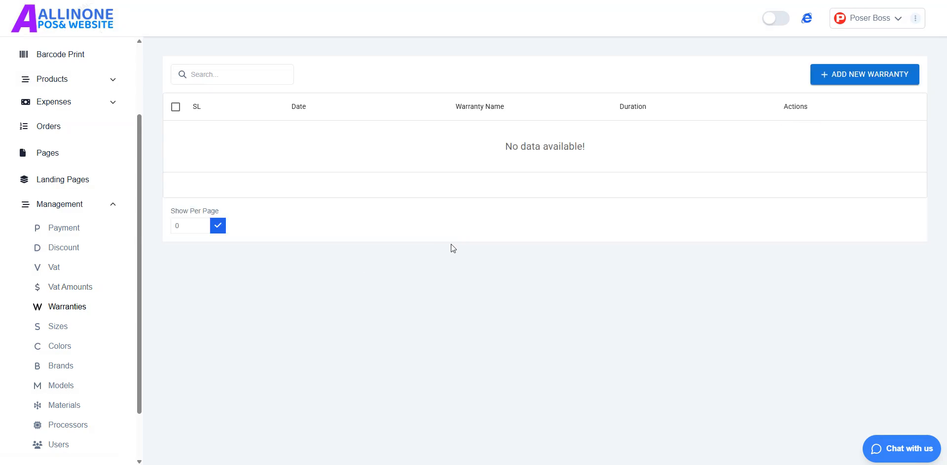
- View and close the Add New Warranty form from the sale creation page, and return to the Warranties list
{"action": "scroll", "coordinate": [84, 143], "scroll_direction": "up", "scroll_amount": 2}
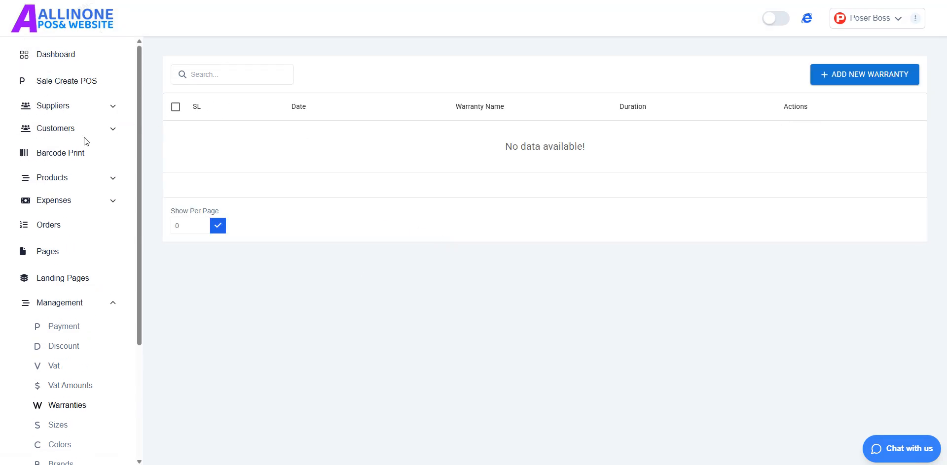
{"action": "left_click", "coordinate": [83, 88]}
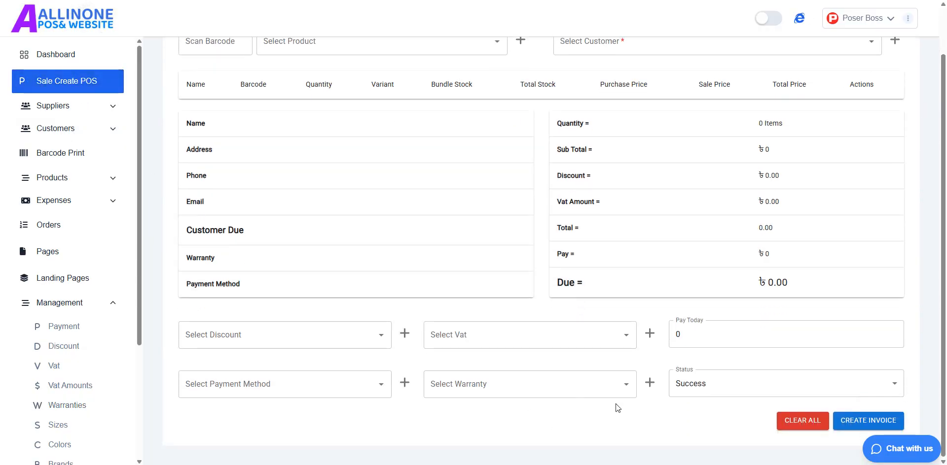
{"action": "left_click", "coordinate": [650, 383]}
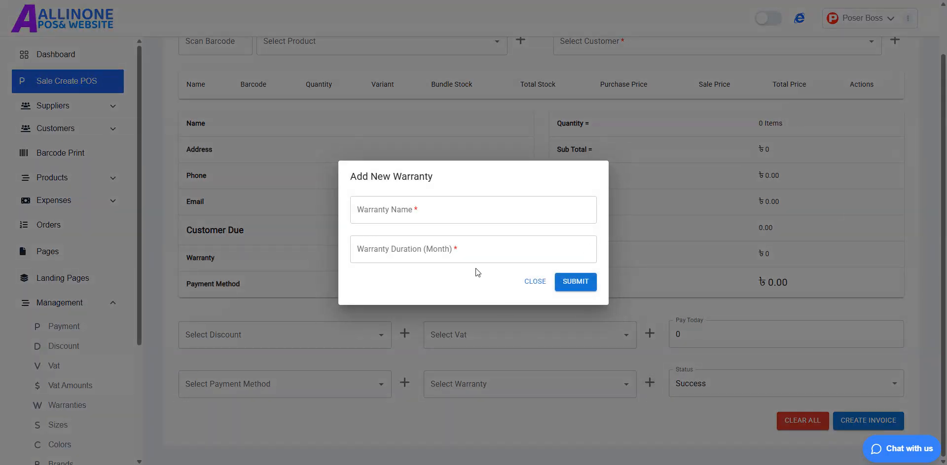
{"action": "left_click", "coordinate": [494, 254]}
{"action": "left_click", "coordinate": [536, 284]}
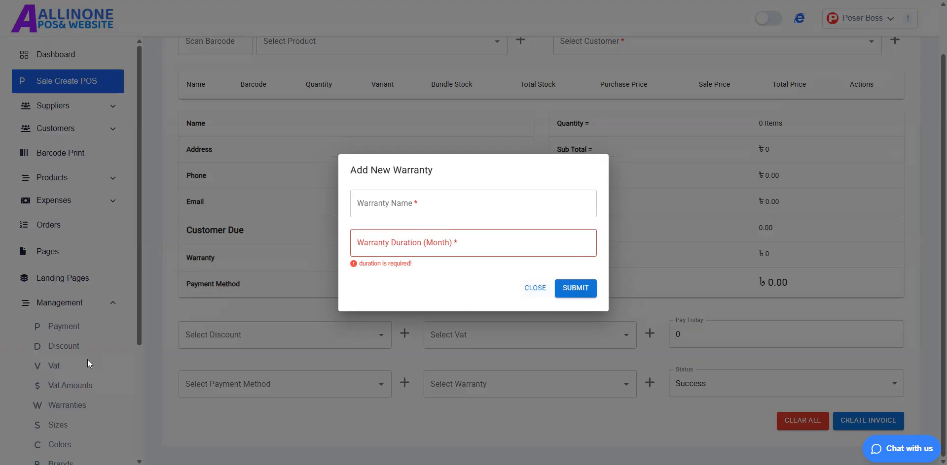
{"action": "left_click", "coordinate": [527, 287]}
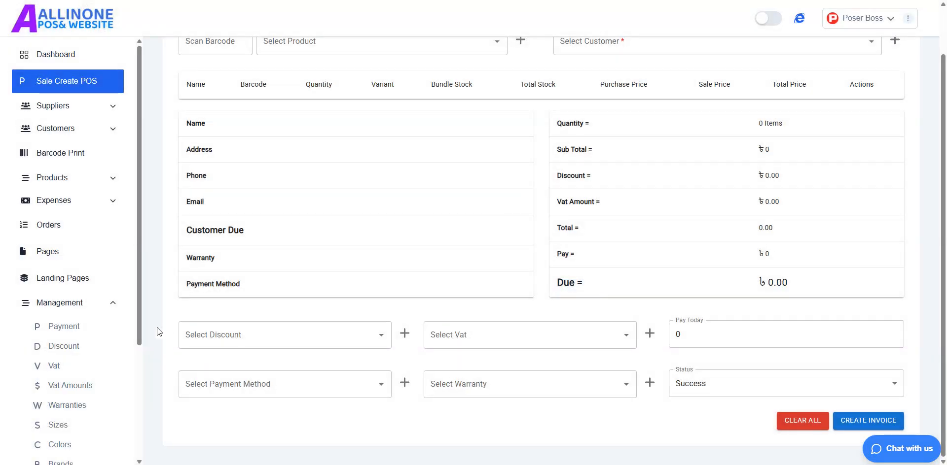
{"action": "scroll", "coordinate": [86, 270], "scroll_direction": "down", "scroll_amount": 1}
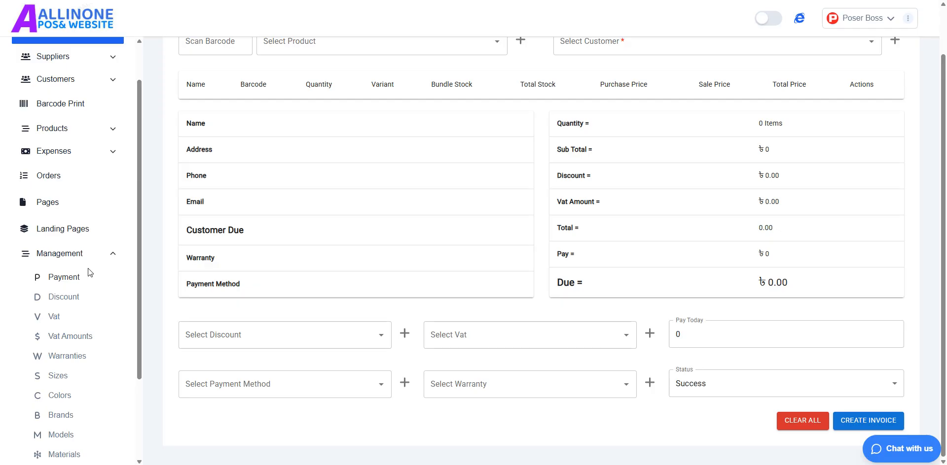
{"action": "left_click", "coordinate": [83, 355]}
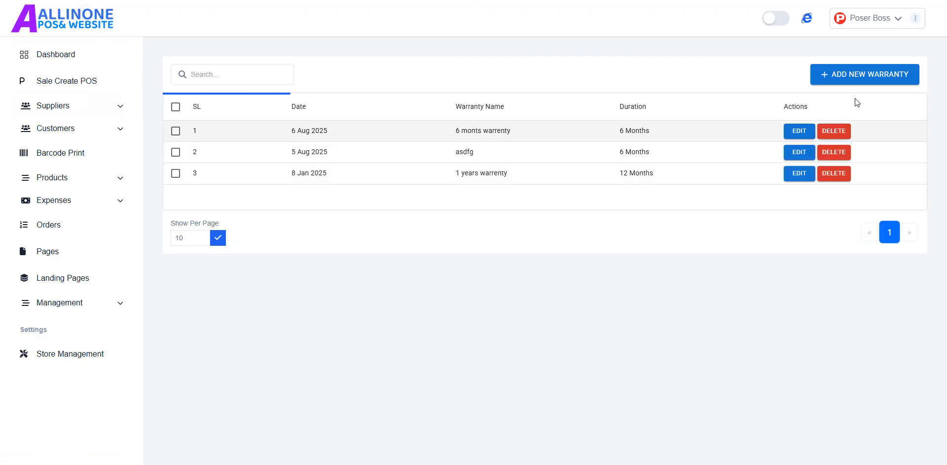
- Open the Add New Warranty form, examine its name and duration fields, and close it without saving
{"action": "left_click", "coordinate": [857, 74]}
{"action": "left_click", "coordinate": [448, 207]}
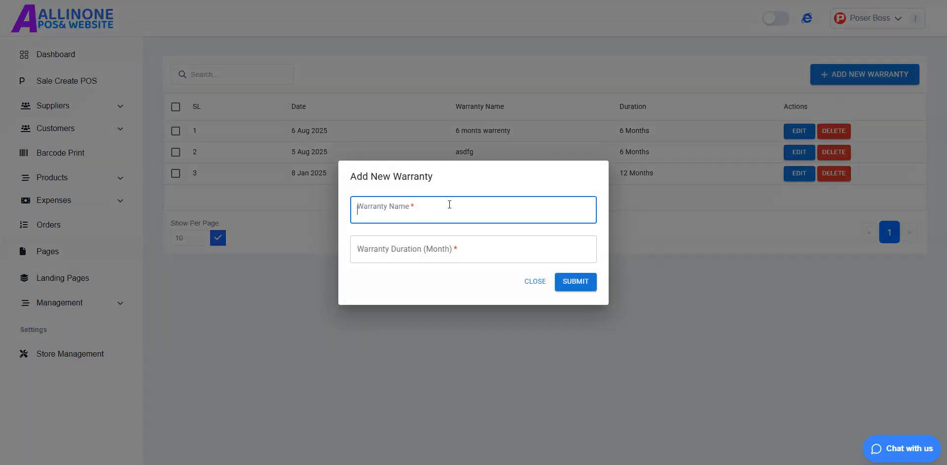
{"action": "left_click", "coordinate": [378, 252]}
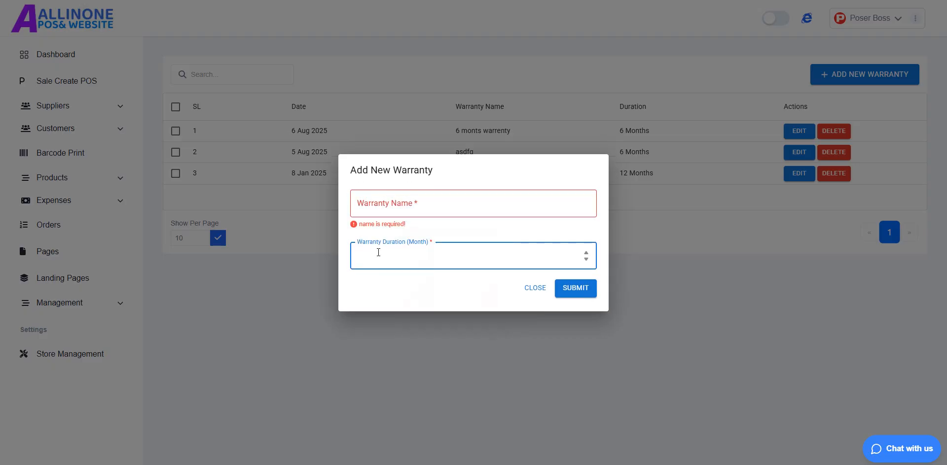
{"action": "left_click", "coordinate": [535, 288]}
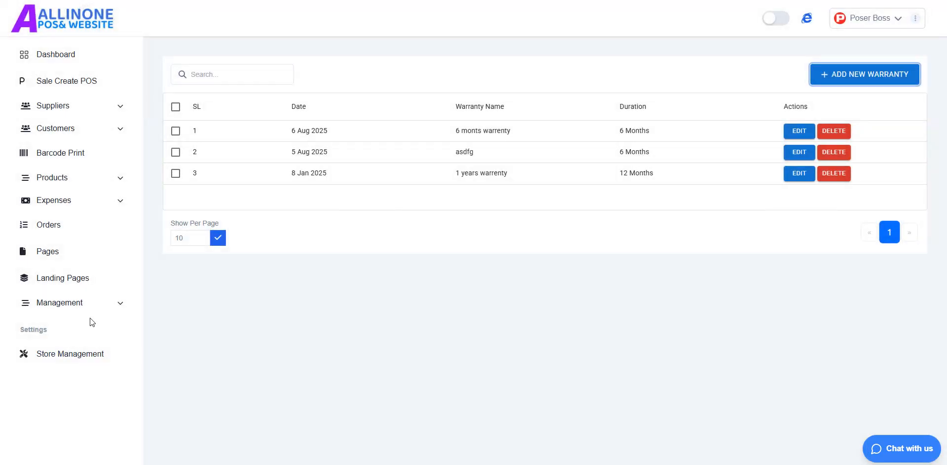
- Browse the Sizes, Colors and Brands management pages, and return to the Sizes list
{"action": "left_click", "coordinate": [94, 303]}
{"action": "scroll", "coordinate": [95, 308], "scroll_direction": "down", "scroll_amount": 2}
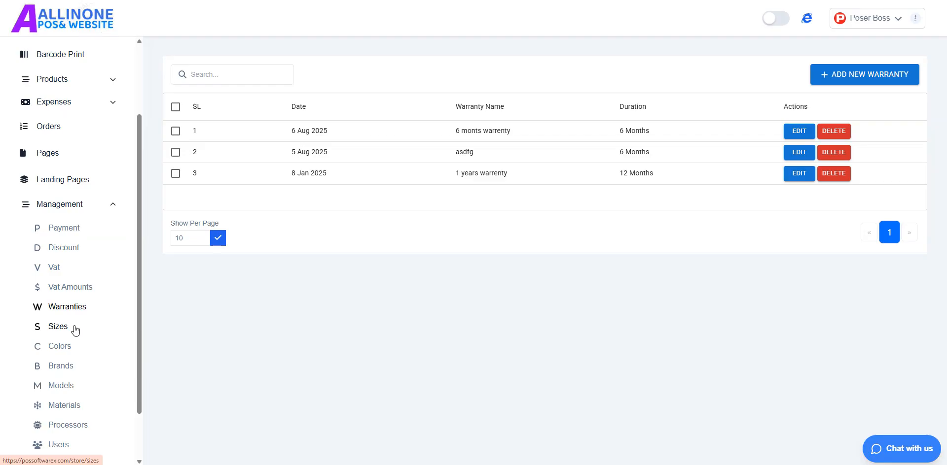
{"action": "left_click", "coordinate": [57, 327]}
{"action": "left_click", "coordinate": [58, 346]}
{"action": "left_click", "coordinate": [61, 366]}
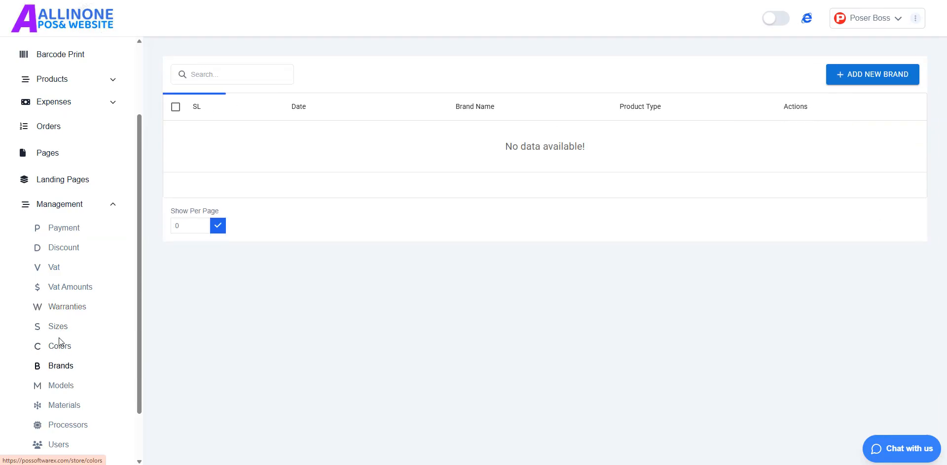
{"action": "left_click", "coordinate": [57, 327]}
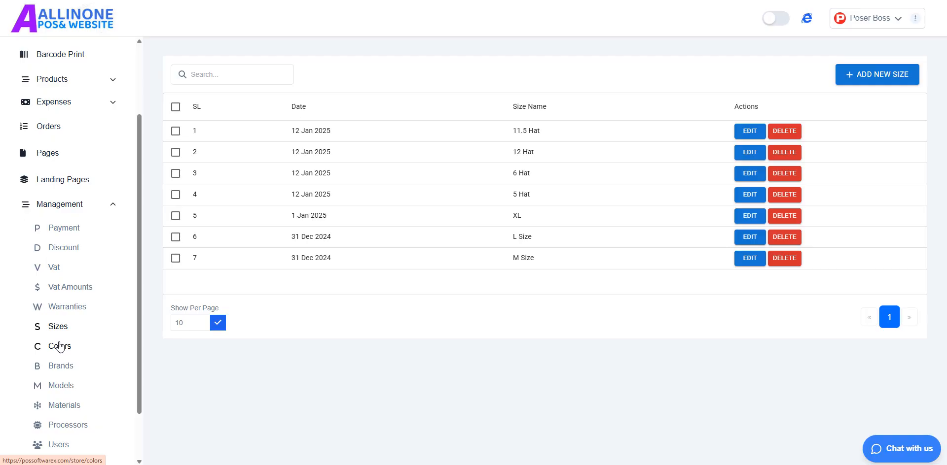
- View the Brands, Models, Materials and Processors lists in turn
{"action": "scroll", "coordinate": [59, 346], "scroll_direction": "down", "scroll_amount": 1}
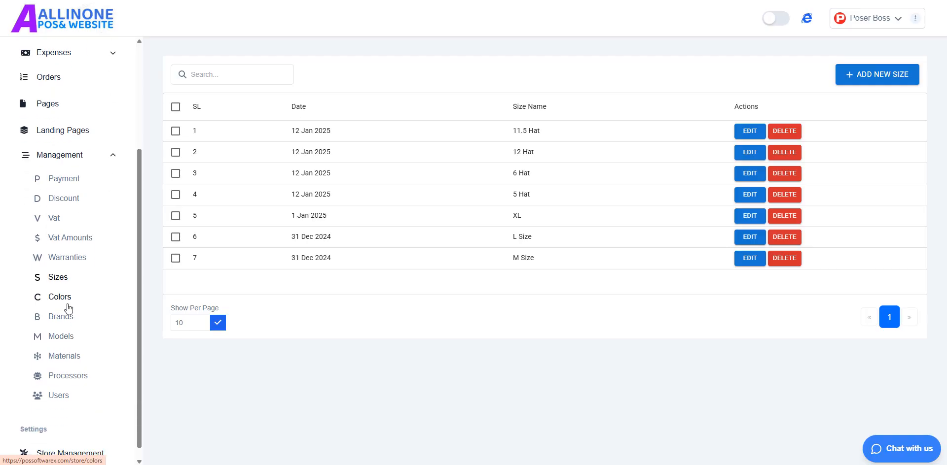
{"action": "left_click", "coordinate": [70, 324]}
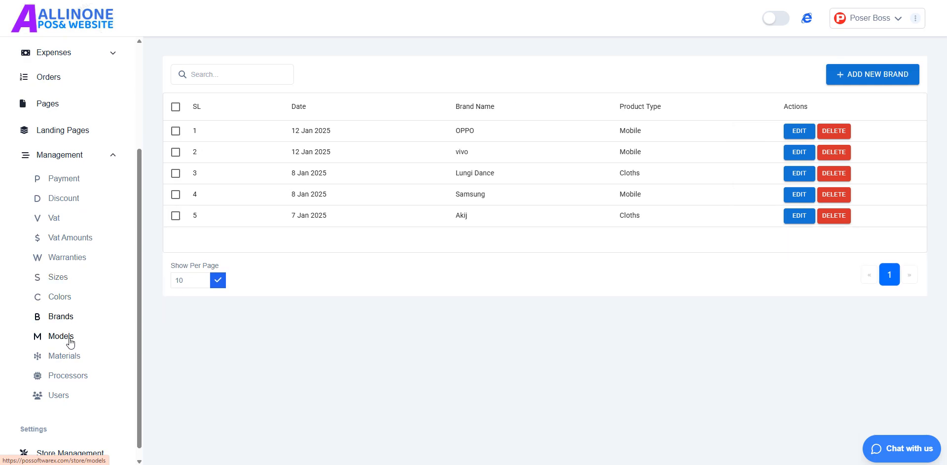
{"action": "left_click", "coordinate": [71, 341]}
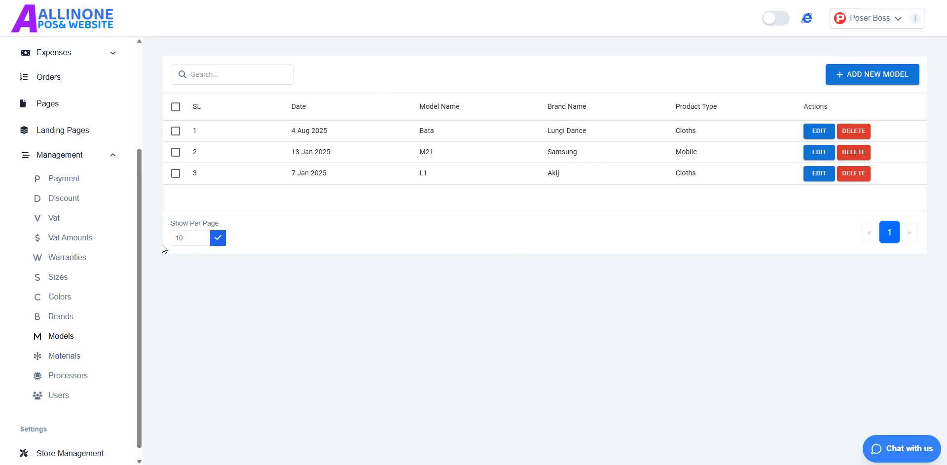
{"action": "scroll", "coordinate": [88, 259], "scroll_direction": "down", "scroll_amount": 1}
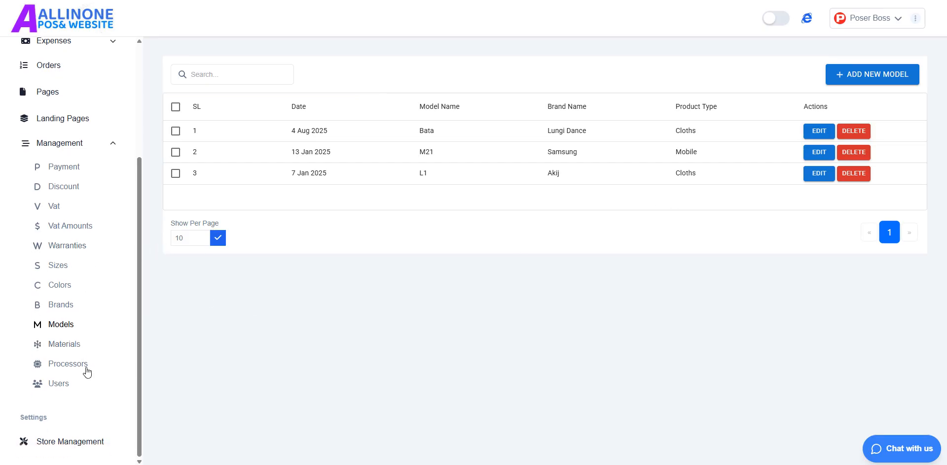
{"action": "left_click", "coordinate": [77, 344]}
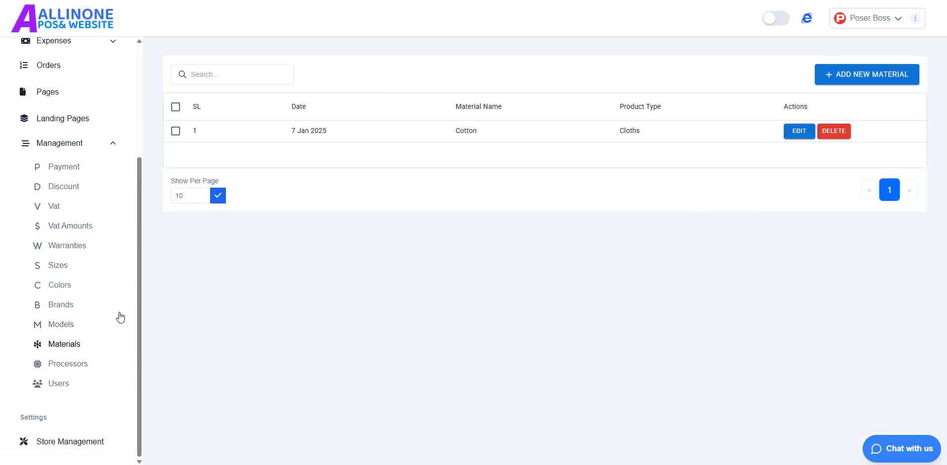
{"action": "left_click", "coordinate": [75, 364]}
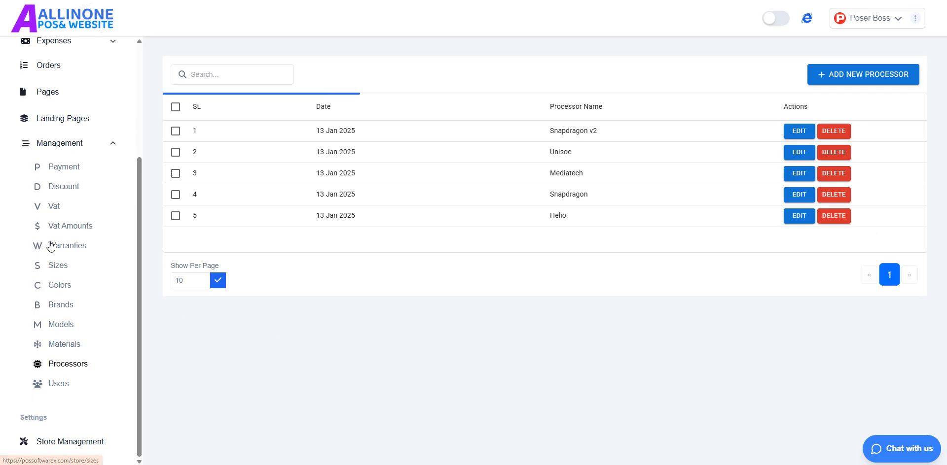
- Open the Users list, examine the Role and Stores fields in the first user's Update User form, and close it
{"action": "left_click", "coordinate": [70, 388]}
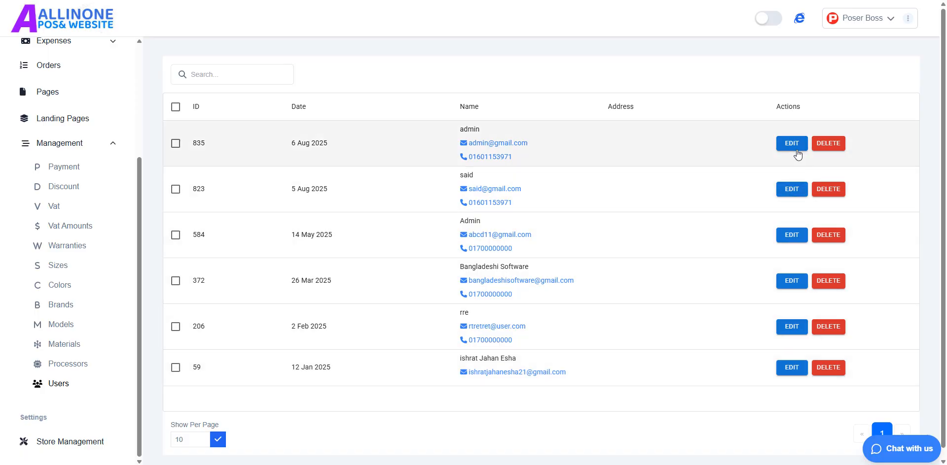
{"action": "left_click", "coordinate": [792, 143]}
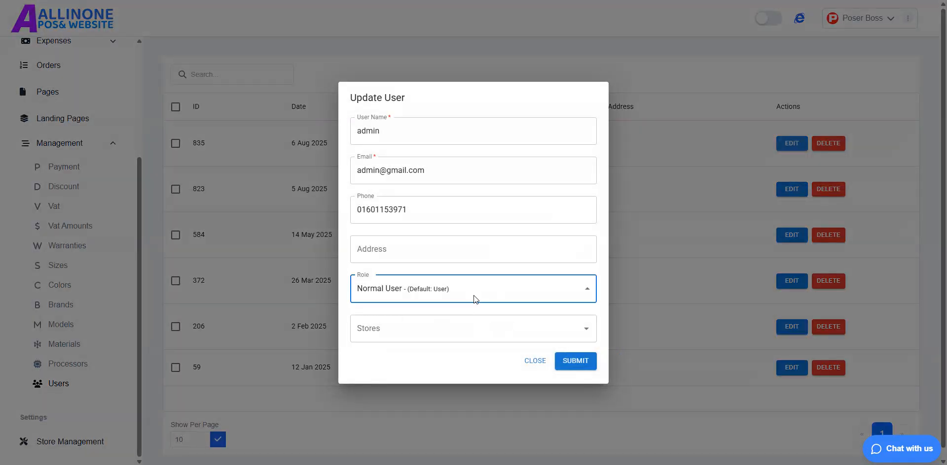
{"action": "left_click", "coordinate": [475, 295]}
{"action": "left_click", "coordinate": [530, 333]}
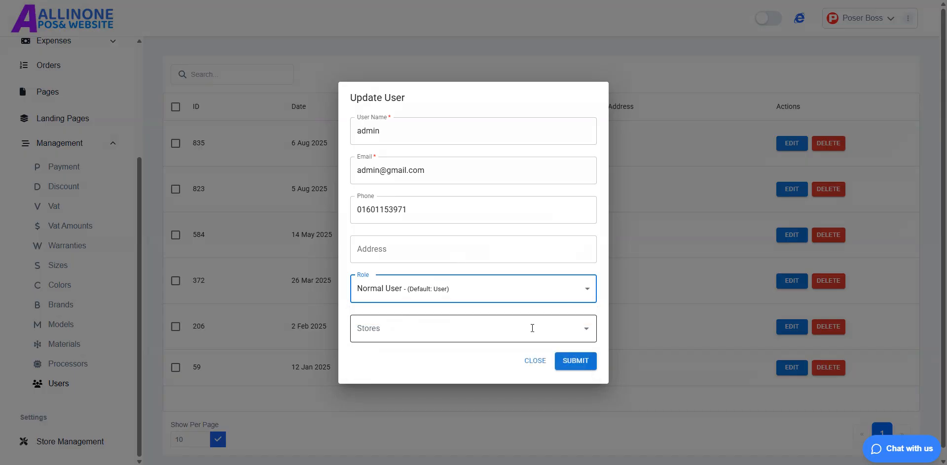
{"action": "left_click", "coordinate": [533, 362]}
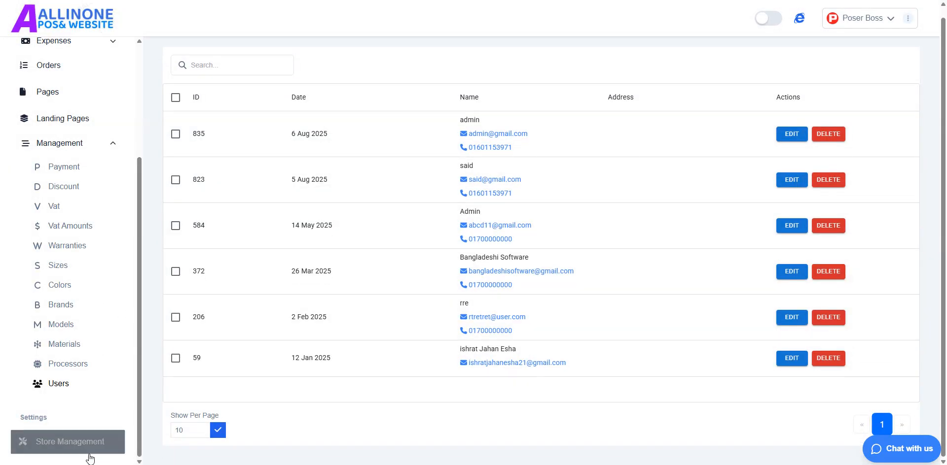
- Open Store Management and examine the store name, favicon, logo and description fields and the available category options
{"action": "left_click", "coordinate": [68, 454]}
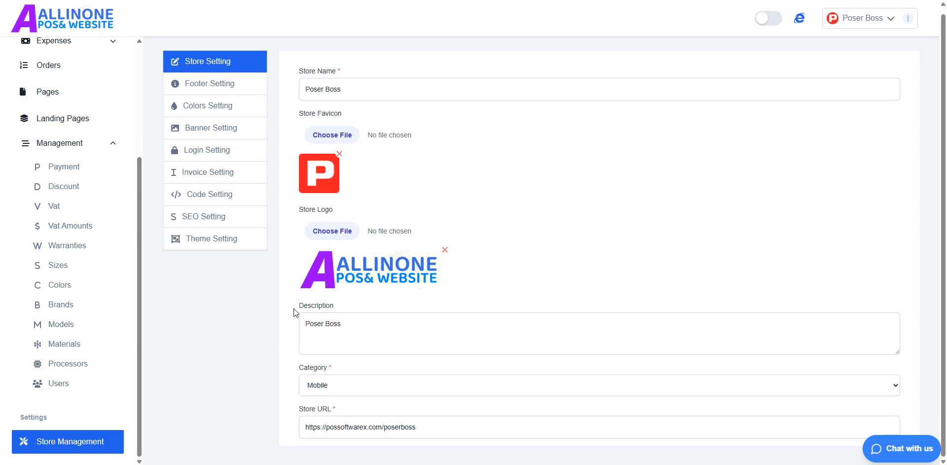
{"action": "scroll", "coordinate": [424, 362], "scroll_direction": "up", "scroll_amount": 1}
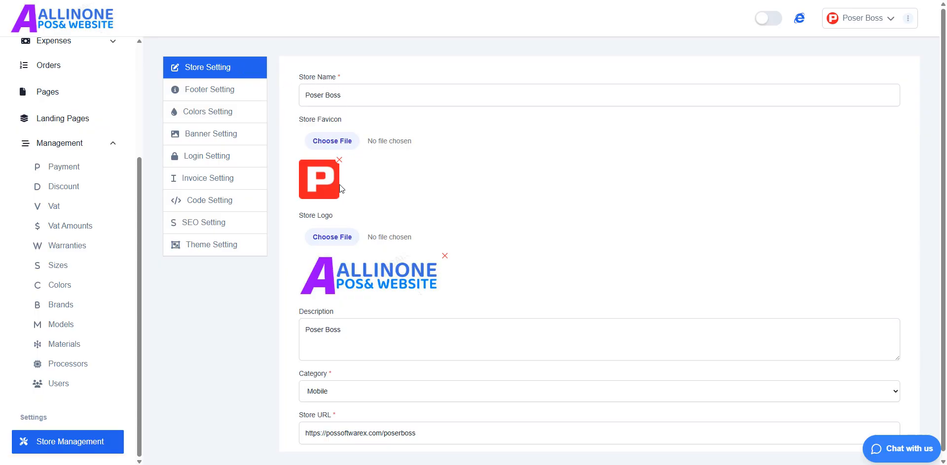
{"action": "scroll", "coordinate": [342, 188], "scroll_direction": "down", "scroll_amount": 1}
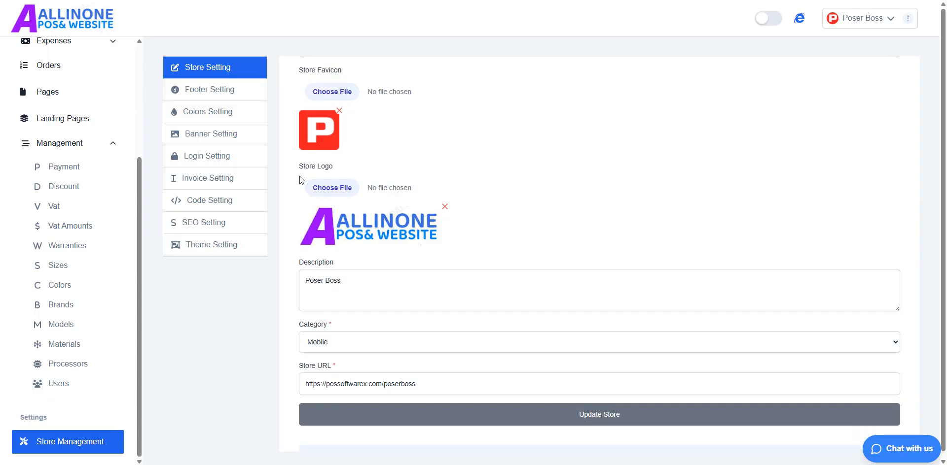
{"action": "scroll", "coordinate": [300, 176], "scroll_direction": "up", "scroll_amount": 1}
{"action": "scroll", "coordinate": [301, 175], "scroll_direction": "down", "scroll_amount": 1}
{"action": "scroll", "coordinate": [383, 220], "scroll_direction": "down", "scroll_amount": 2}
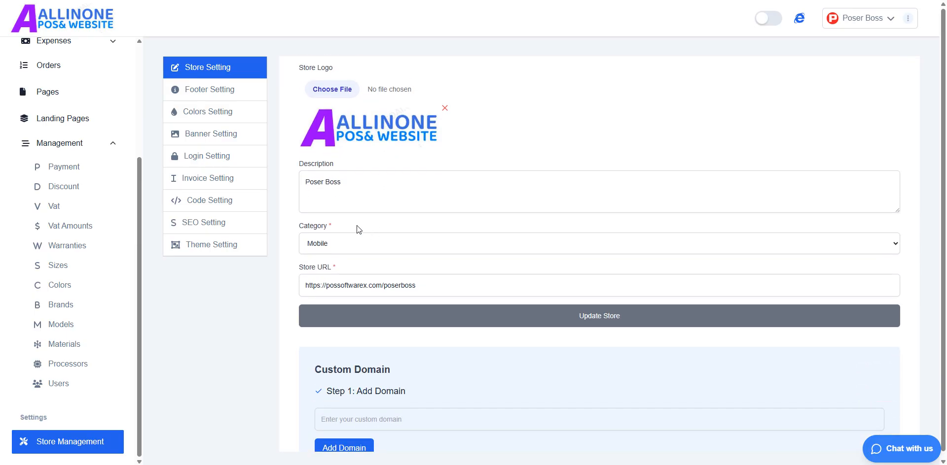
{"action": "left_click", "coordinate": [355, 241]}
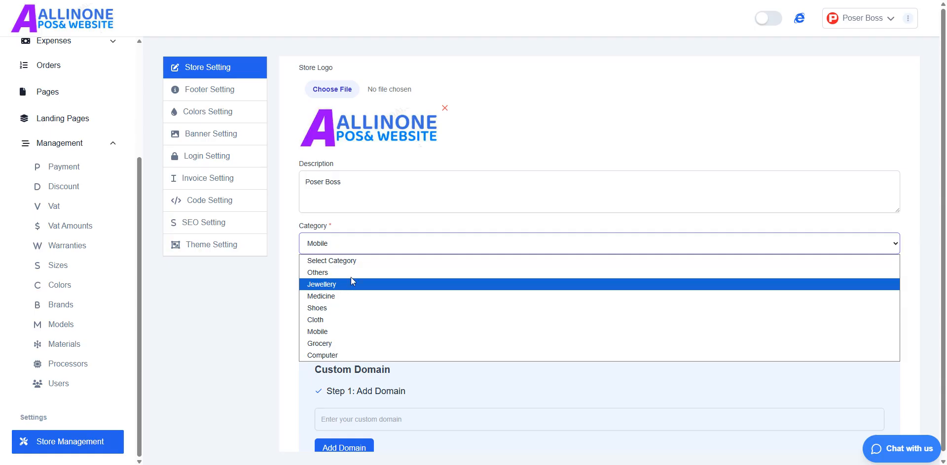
{"action": "left_click", "coordinate": [340, 243]}
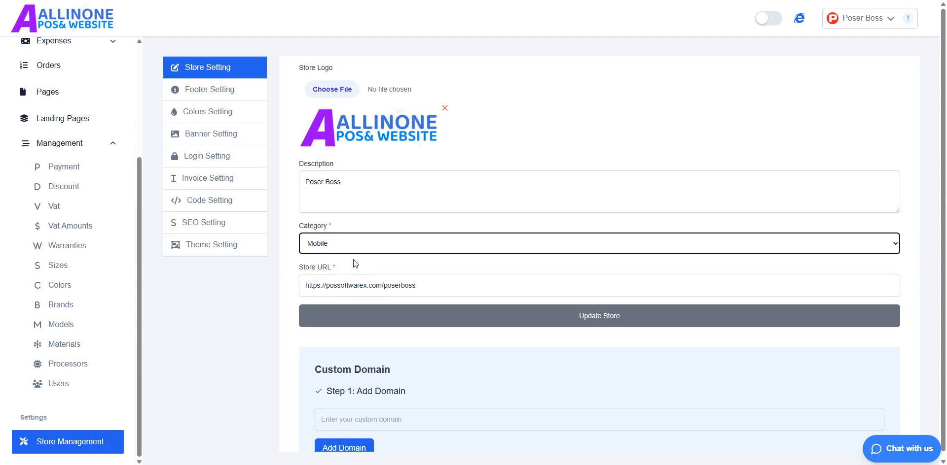
- Clear the store's own part of the Store URL, and abandon the unsaved change by returning to the dashboard
{"action": "scroll", "coordinate": [353, 260], "scroll_direction": "down", "scroll_amount": 1}
{"action": "left_click", "coordinate": [465, 239]}
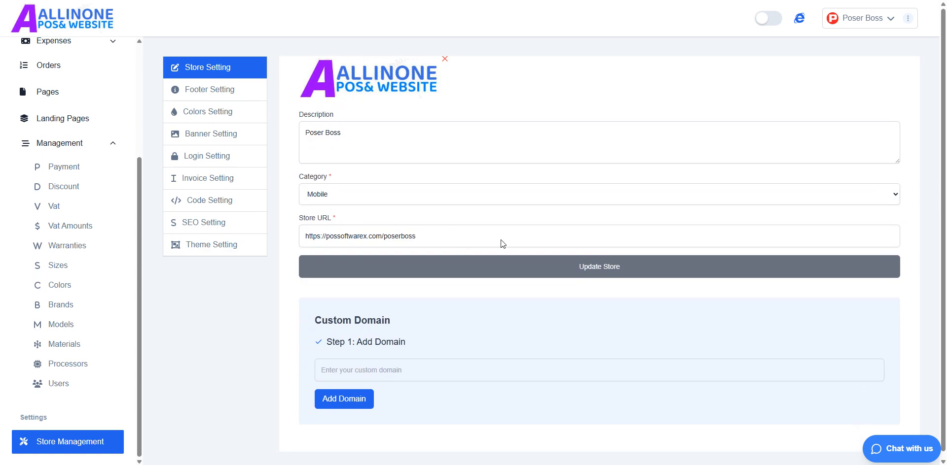
{"action": "key", "text": "BackSpace"}
{"action": "key", "text": "BackSpace"}
{"action": "key", "text": "BackSpace"}
{"action": "key", "text": "BackSpace"}
{"action": "key", "text": "BackSpace"}
{"action": "key", "text": "BackSpace"}
{"action": "key", "text": "BackSpace"}
{"action": "key", "text": "BackSpace"}
{"action": "key", "text": "BackSpace"}
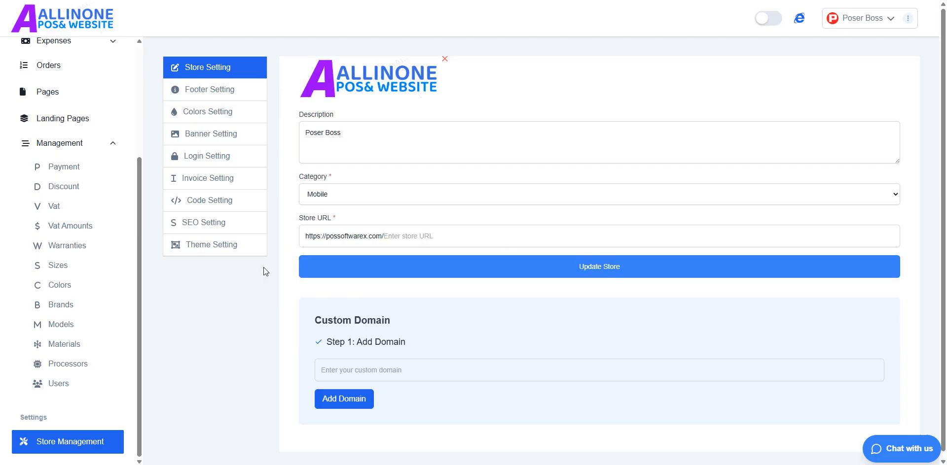
{"action": "left_click", "coordinate": [403, 238]}
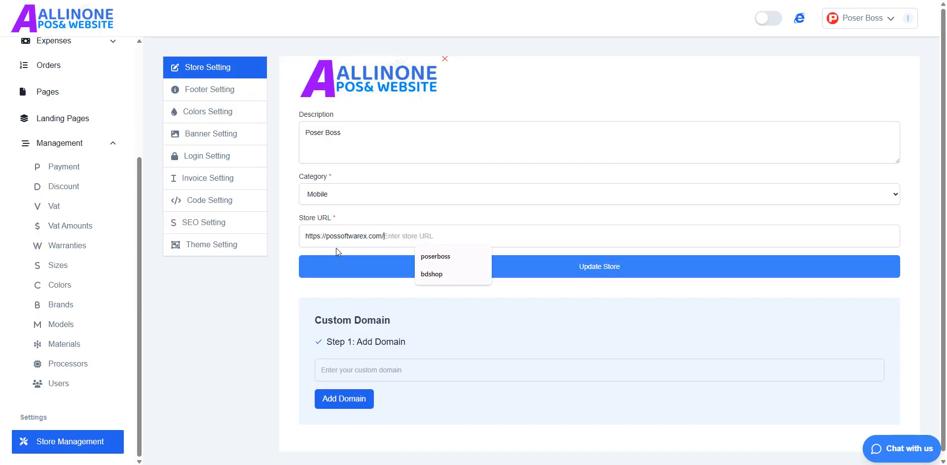
{"action": "key", "text": "Return"}
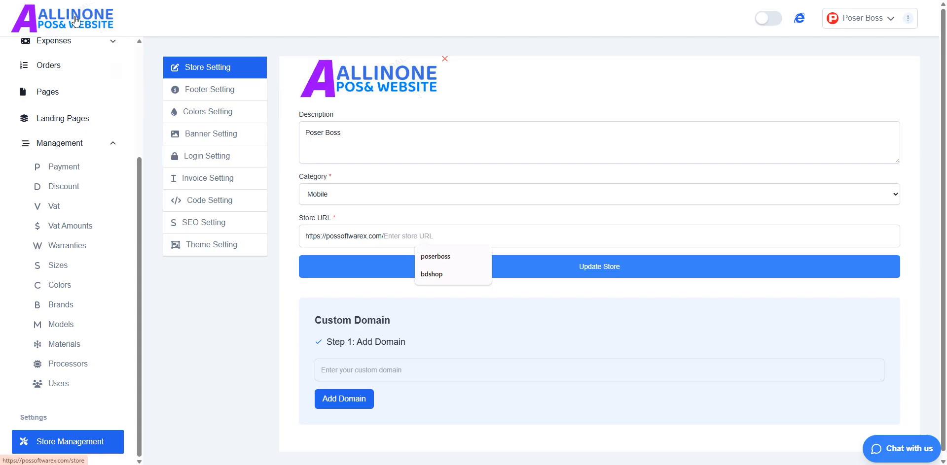
{"action": "key", "text": "F5"}
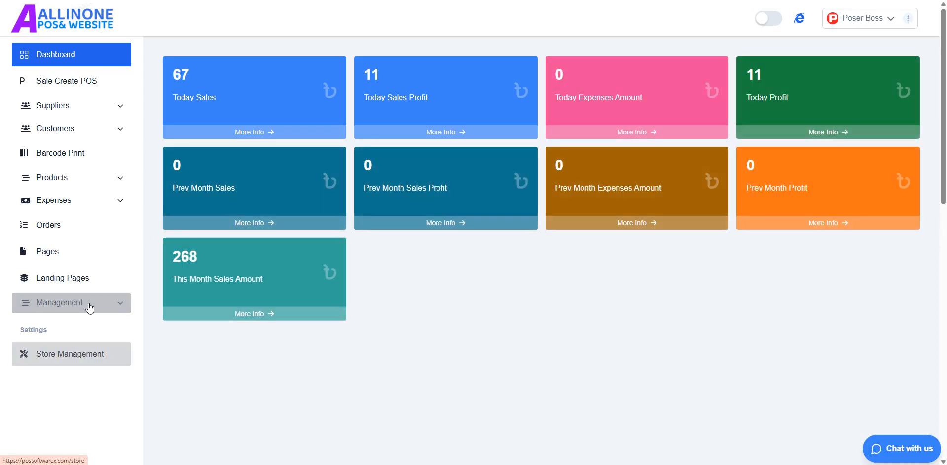
- Reopen Store Management and examine the Custom Domain section's Add Domain step and domain field
{"action": "left_click", "coordinate": [89, 304]}
{"action": "scroll", "coordinate": [83, 382], "scroll_direction": "down", "scroll_amount": 3}
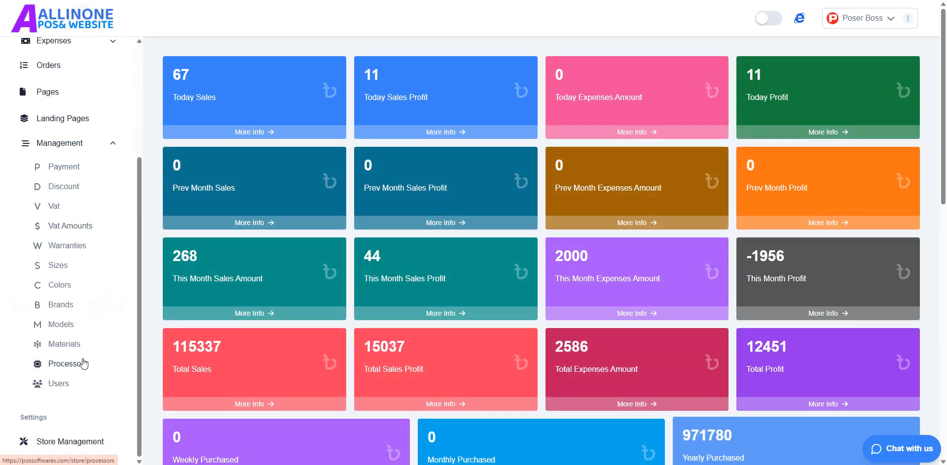
{"action": "left_click", "coordinate": [74, 441]}
{"action": "scroll", "coordinate": [483, 236], "scroll_direction": "down", "scroll_amount": 3}
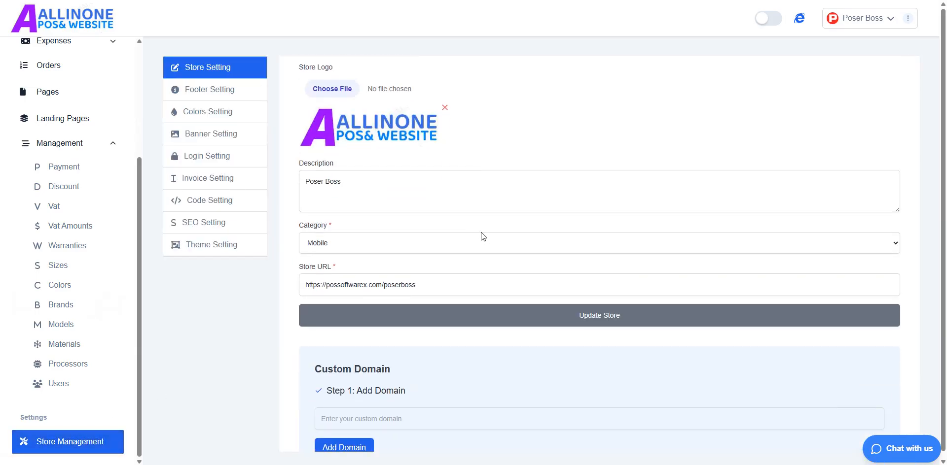
{"action": "scroll", "coordinate": [481, 235], "scroll_direction": "down", "scroll_amount": 3}
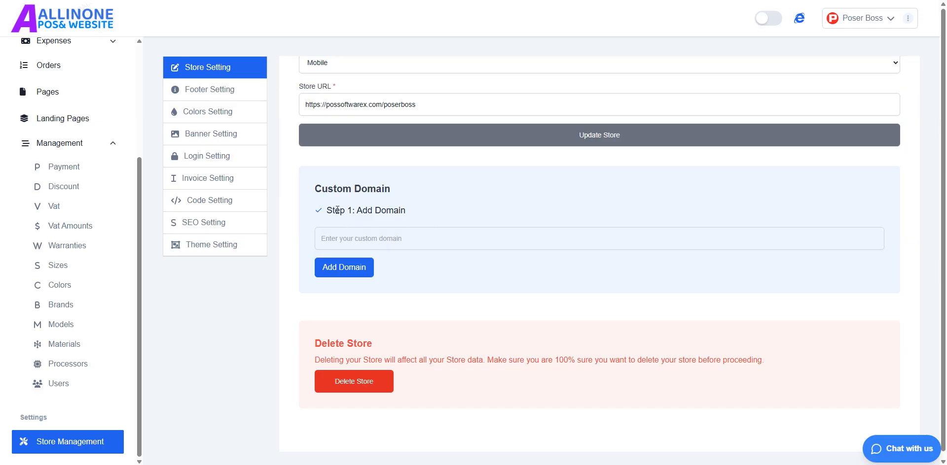
{"action": "left_click_drag", "start_coordinate": [333, 211], "coordinate": [415, 209]}
{"action": "left_click", "coordinate": [371, 238]}
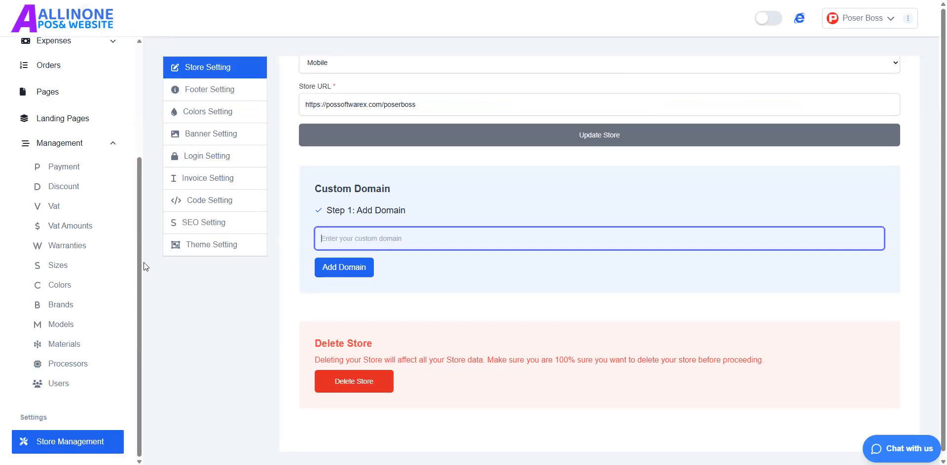
{"action": "scroll", "coordinate": [485, 360], "scroll_direction": "down", "scroll_amount": 2}
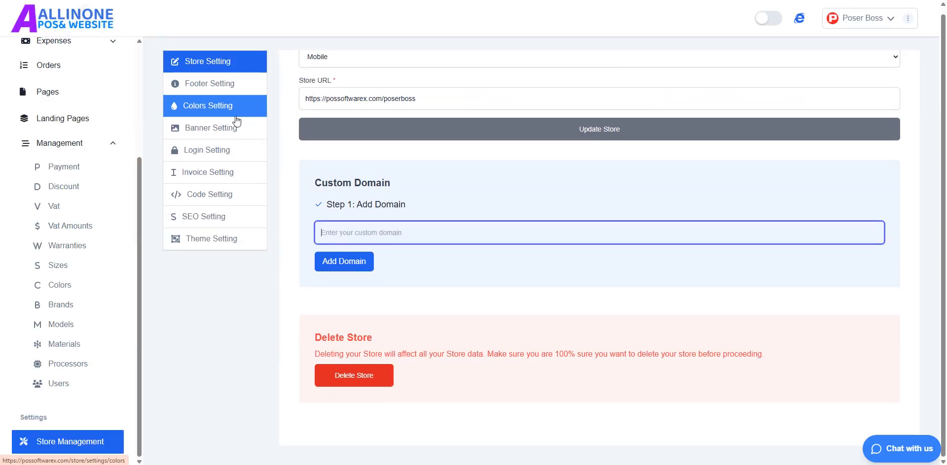
{"action": "scroll", "coordinate": [237, 121], "scroll_direction": "up", "scroll_amount": 1}
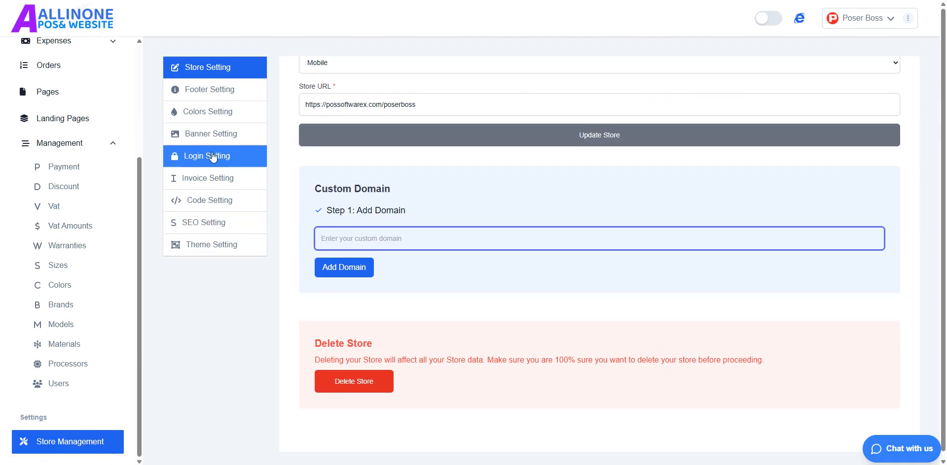
- Open the Footer Setting page and review its fields alongside the storefront home page
{"action": "left_click", "coordinate": [220, 99]}
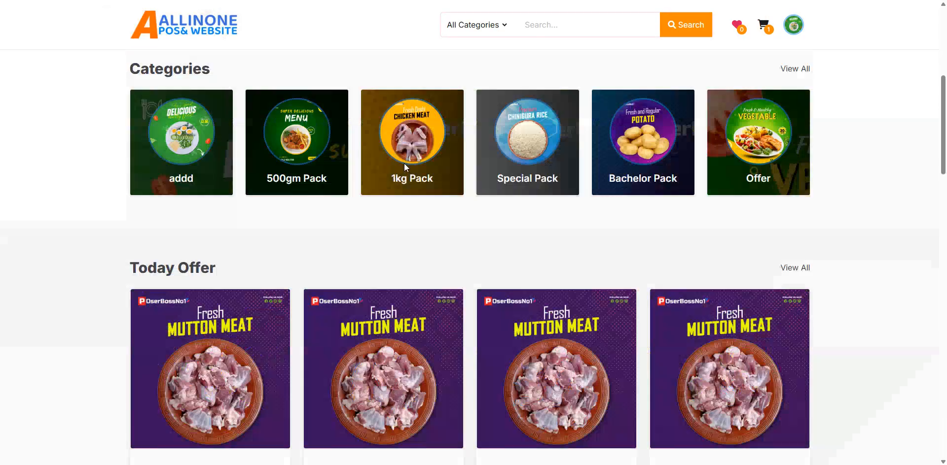
{"action": "scroll", "coordinate": [404, 163], "scroll_direction": "down", "scroll_amount": 15}
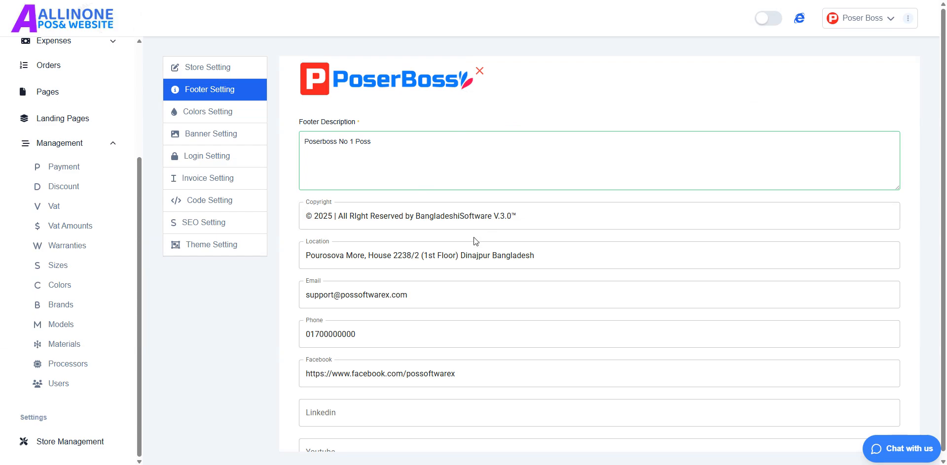
- Review the remaining Footer Setting fields, and in Colors Setting set the Header Bg color to a muted reddish brown
{"action": "scroll", "coordinate": [476, 242], "scroll_direction": "down", "scroll_amount": 2}
{"action": "scroll", "coordinate": [385, 259], "scroll_direction": "down", "scroll_amount": 1}
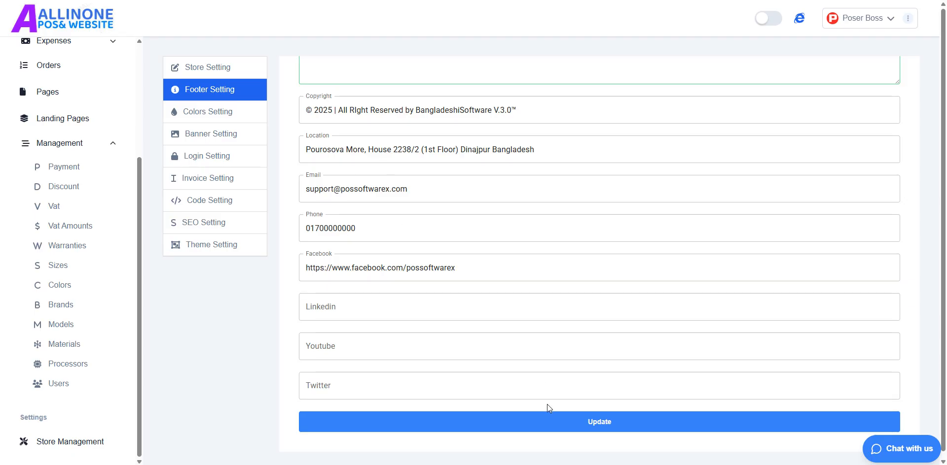
{"action": "left_click", "coordinate": [232, 116]}
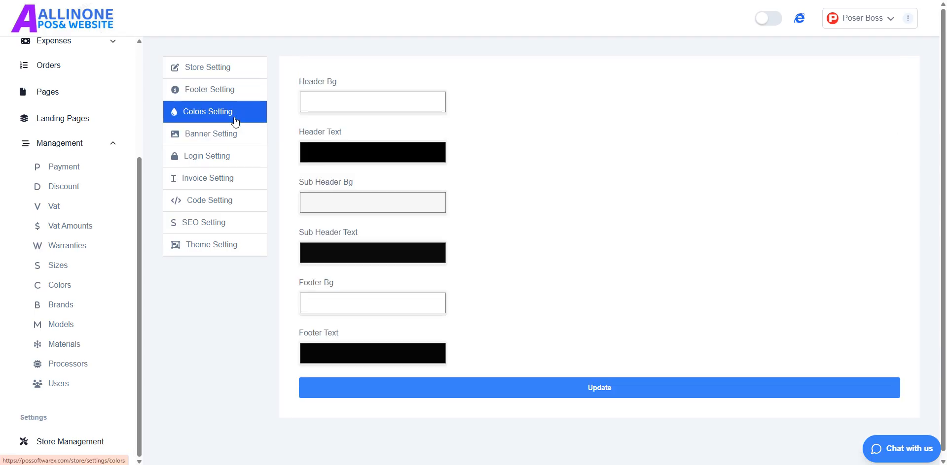
{"action": "left_click", "coordinate": [392, 103]}
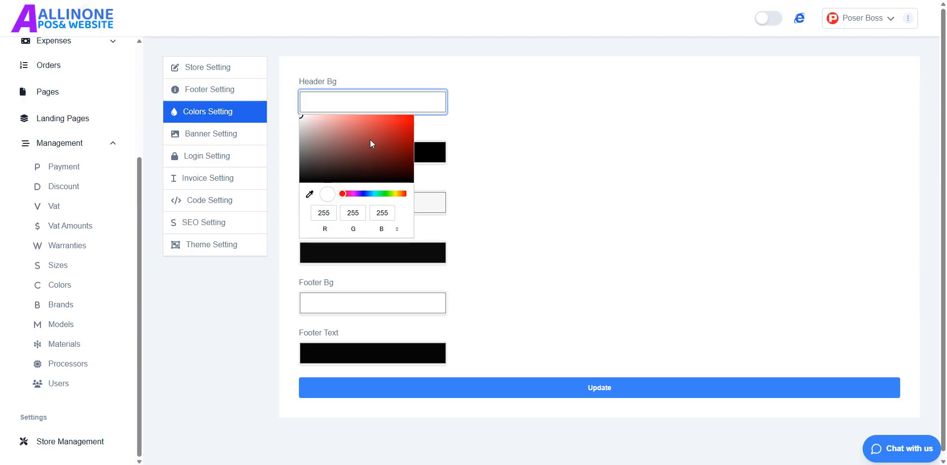
{"action": "left_click", "coordinate": [352, 146]}
{"action": "left_click", "coordinate": [454, 160]}
- Set the Header Text color to white, update the color settings, and open the storefront to view the header
{"action": "left_click", "coordinate": [428, 156]}
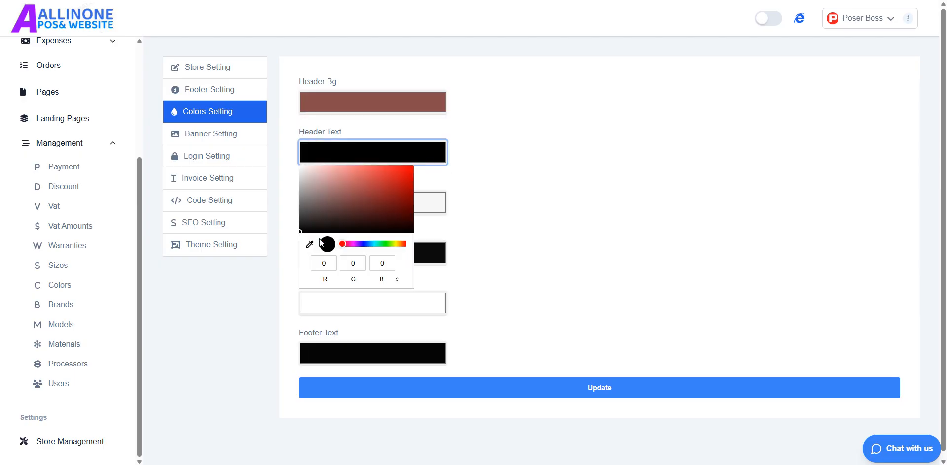
{"action": "left_click_drag", "start_coordinate": [306, 214], "coordinate": [299, 165]}
{"action": "left_click", "coordinate": [456, 176]}
{"action": "left_click", "coordinate": [388, 206]}
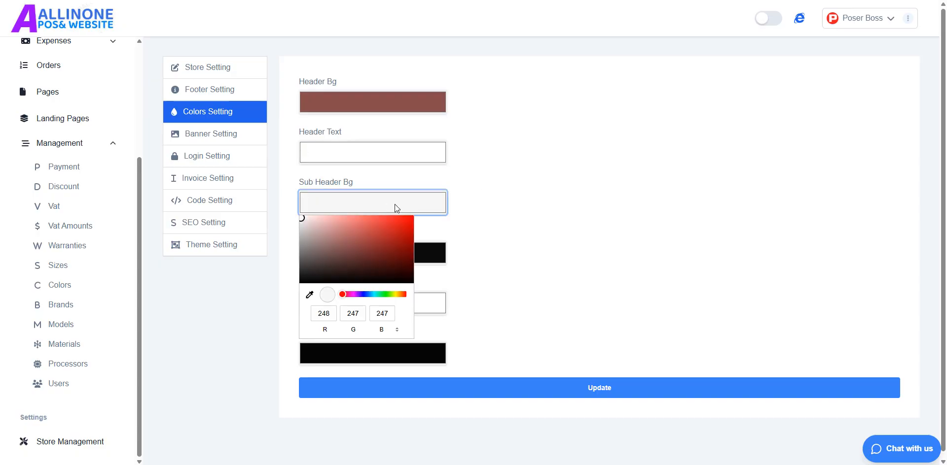
{"action": "left_click", "coordinate": [590, 389]}
{"action": "left_click", "coordinate": [590, 390]}
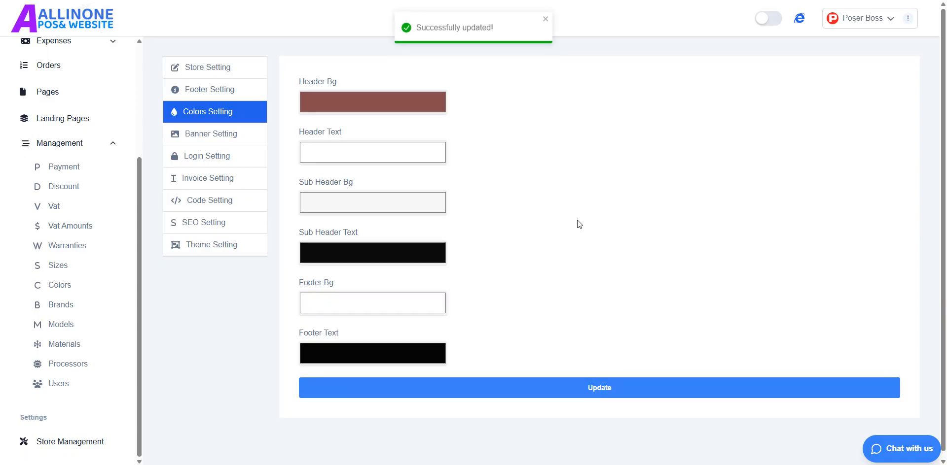
{"action": "left_click", "coordinate": [799, 18]}
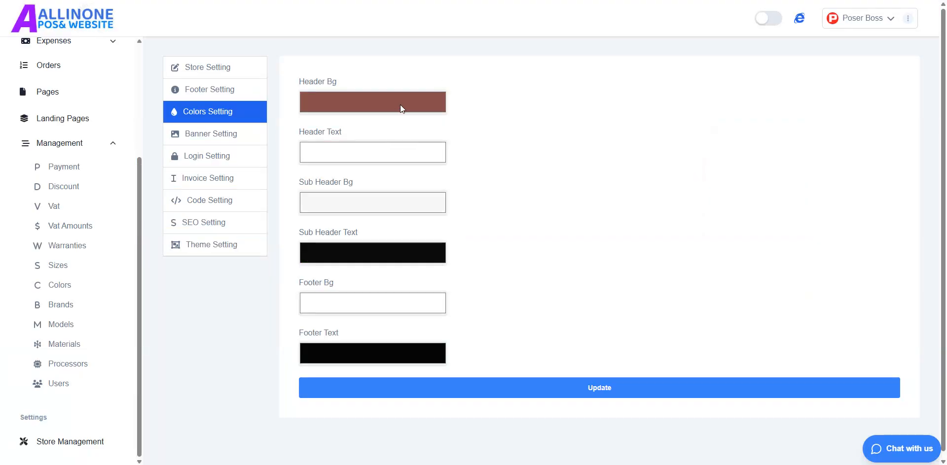
- Change the Header Bg color to a deep blue and update the color settings
{"action": "left_click", "coordinate": [401, 104]}
{"action": "left_click", "coordinate": [397, 170]}
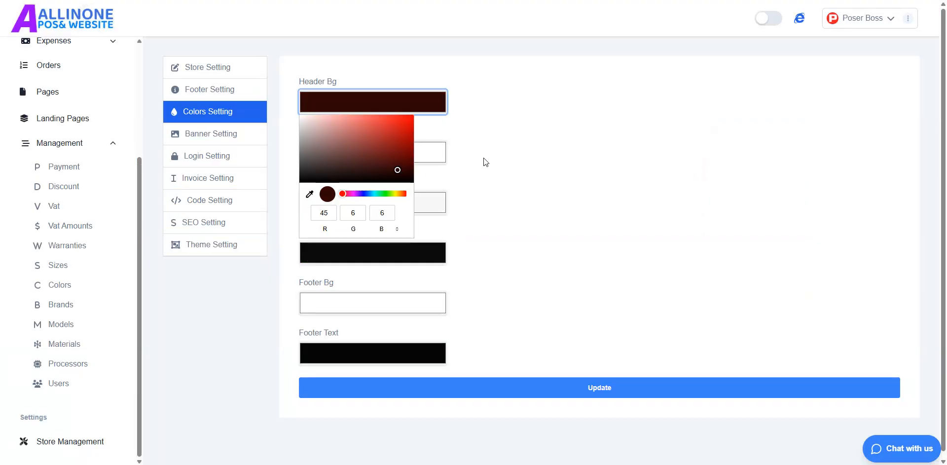
{"action": "left_click", "coordinate": [405, 145]}
{"action": "left_click", "coordinate": [366, 194]}
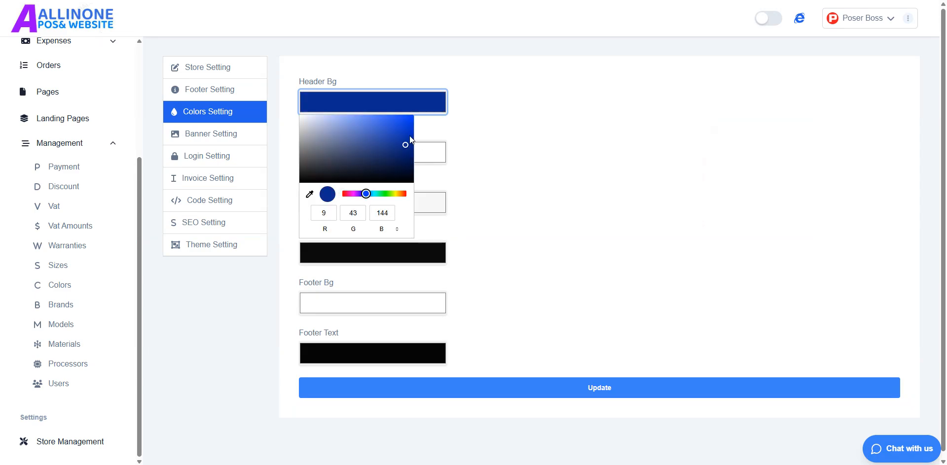
{"action": "left_click", "coordinate": [409, 136]}
{"action": "left_click", "coordinate": [486, 150]}
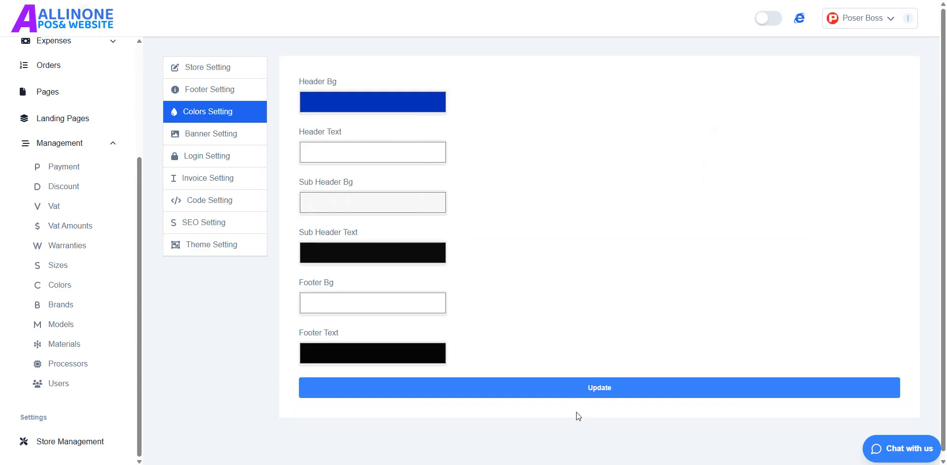
{"action": "left_click", "coordinate": [594, 387]}
- Reload the storefront home page to check its header color, and return to Colors Setting
{"action": "left_click", "coordinate": [597, 2]}
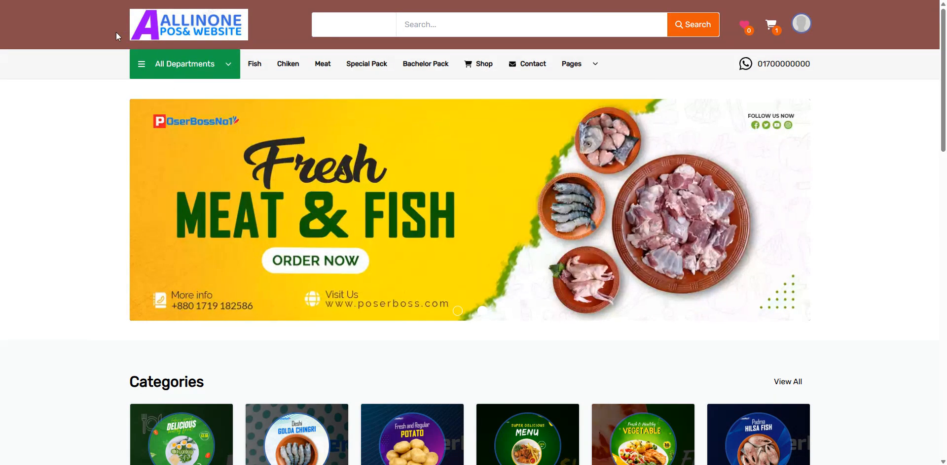
{"action": "key", "text": "F5"}
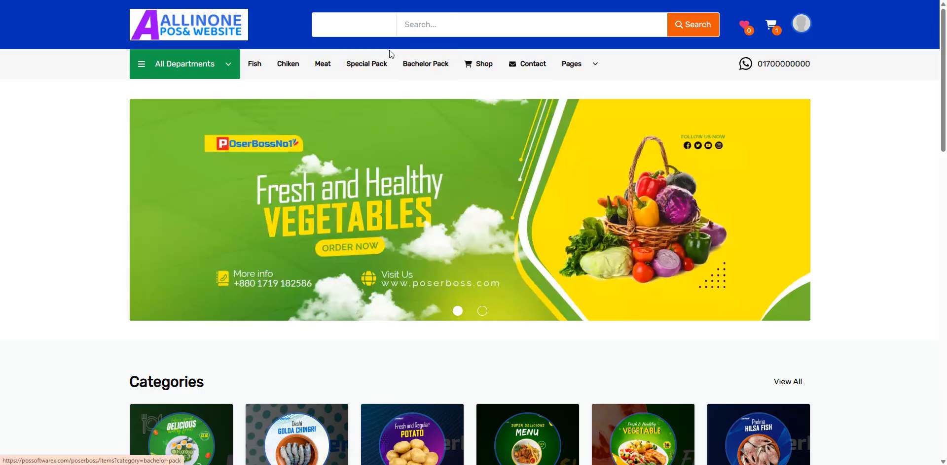
{"action": "key", "text": "ctrl+Tab"}
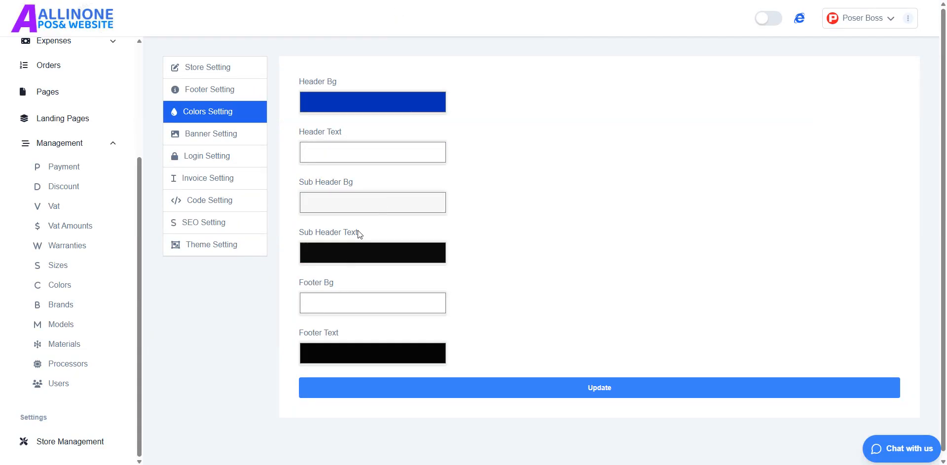
- Set the Sub Header Bg color to a bright medium blue and update the color settings
{"action": "left_click", "coordinate": [379, 194]}
{"action": "left_click", "coordinate": [397, 248]}
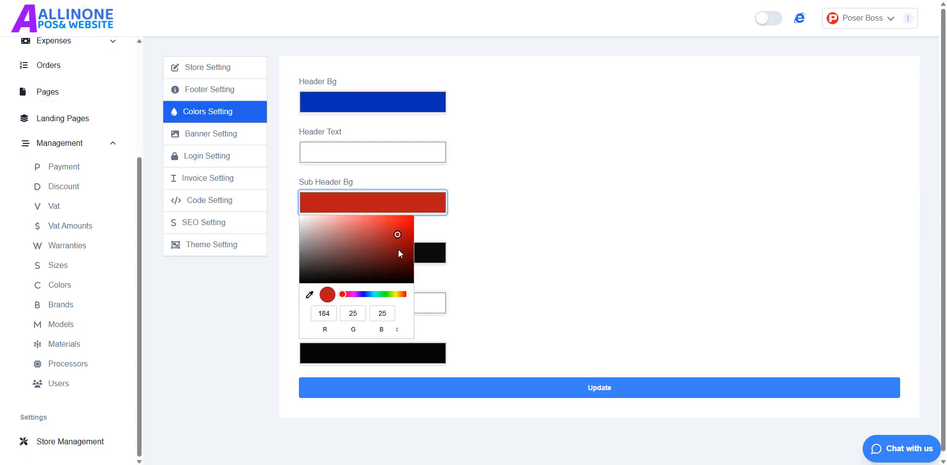
{"action": "left_click", "coordinate": [367, 295]}
{"action": "left_click", "coordinate": [395, 224]}
{"action": "left_click", "coordinate": [513, 246]}
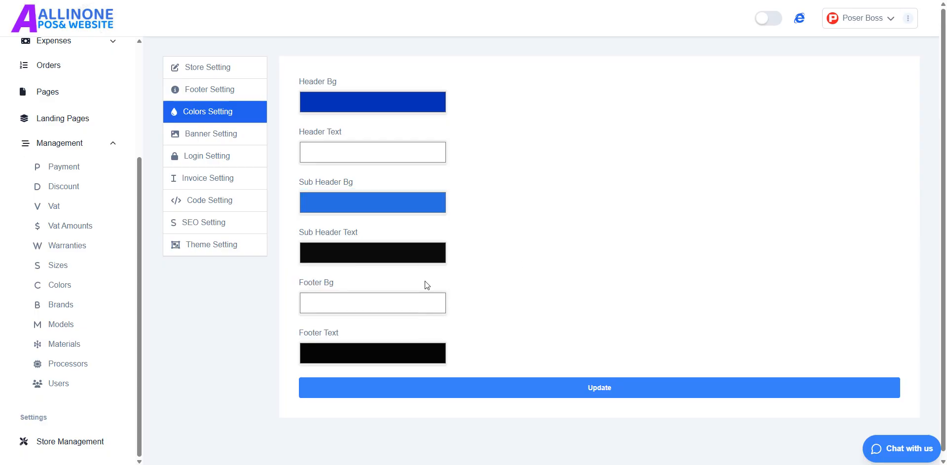
{"action": "left_click", "coordinate": [612, 390]}
- Reload the storefront and compare its sub header and footer with the Sub Header Bg and Footer Bg settings
{"action": "left_click", "coordinate": [207, 0]}
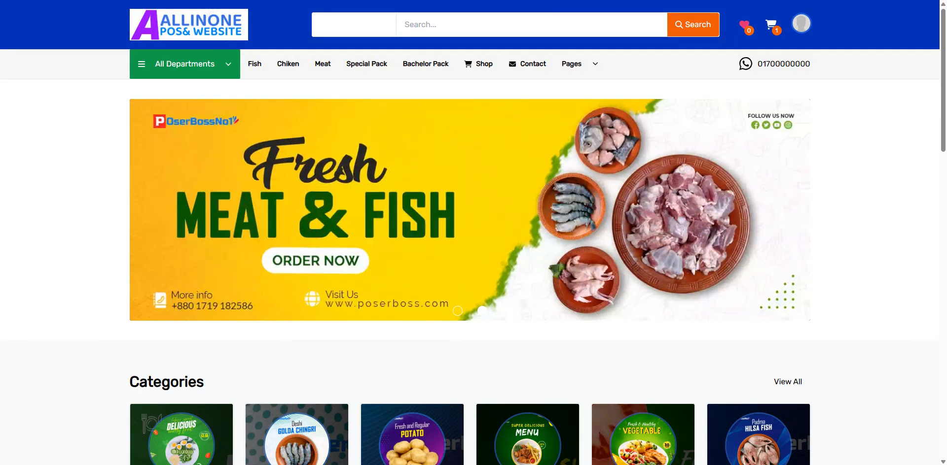
{"action": "key", "text": "F5"}
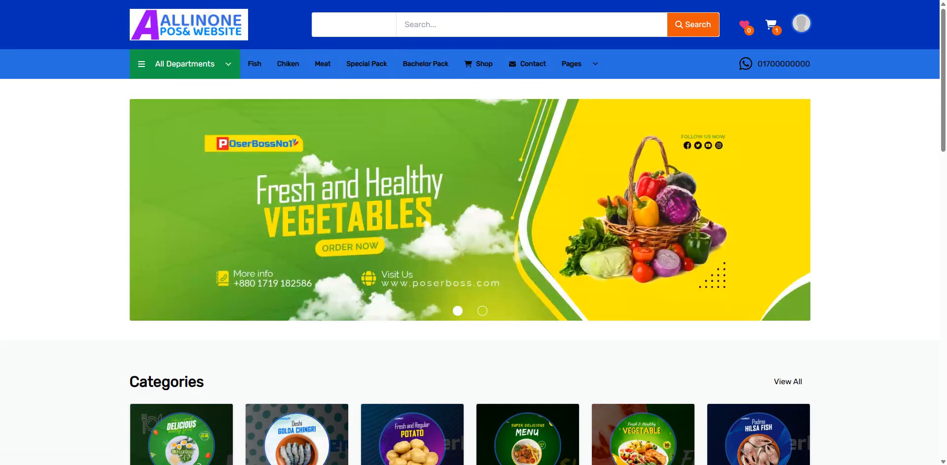
{"action": "left_click", "coordinate": [114, 0]}
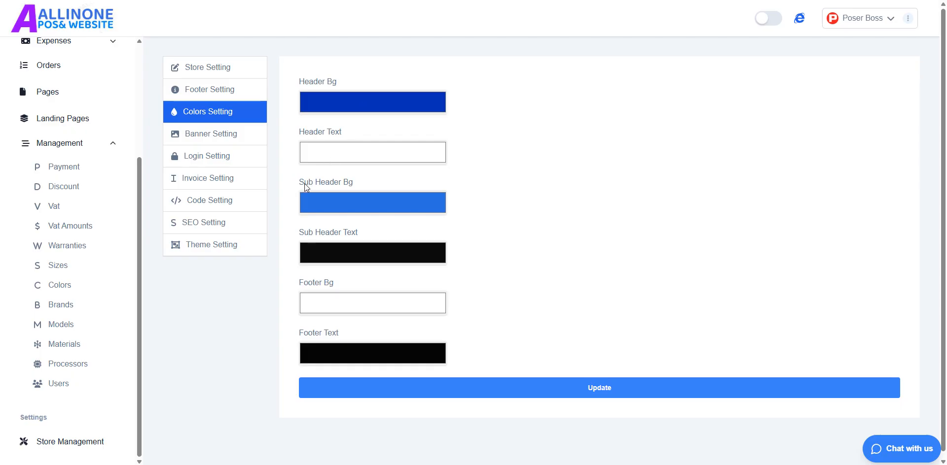
{"action": "left_click_drag", "start_coordinate": [304, 185], "coordinate": [475, 197]}
{"action": "left_click_drag", "start_coordinate": [324, 288], "coordinate": [358, 320]}
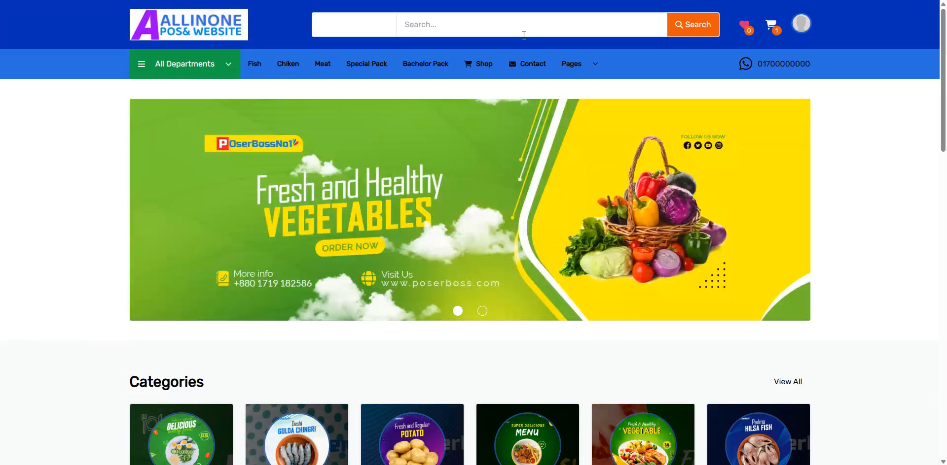
{"action": "scroll", "coordinate": [244, 297], "scroll_direction": "down", "scroll_amount": 15}
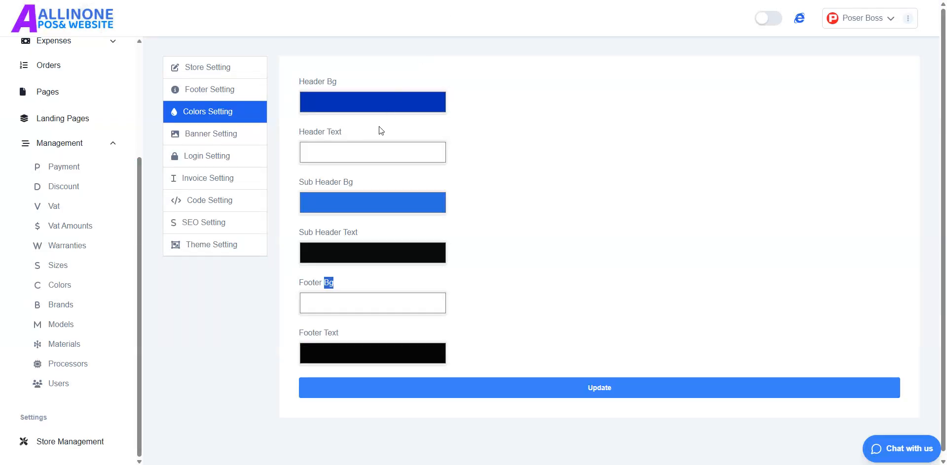
- Open Banner Setting and examine the two banners and their link fields alongside the storefront's banner slider
{"action": "left_click", "coordinate": [254, 143]}
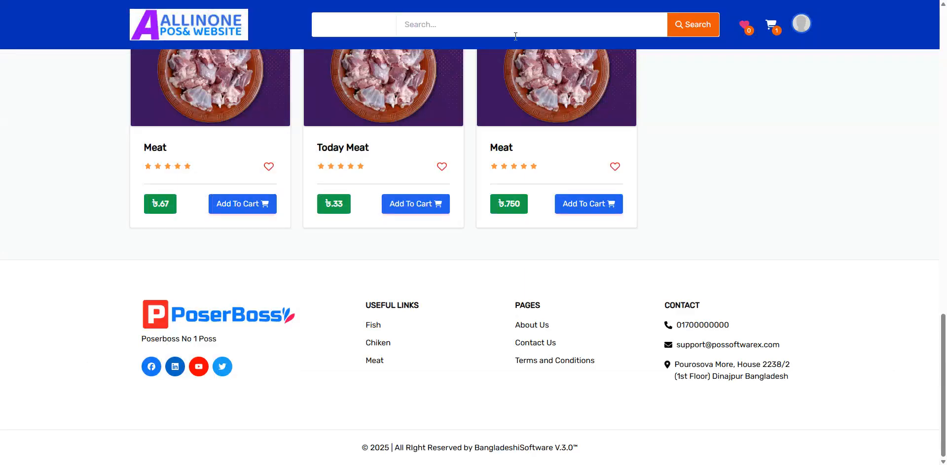
{"action": "scroll", "coordinate": [450, 169], "scroll_direction": "up", "scroll_amount": 15}
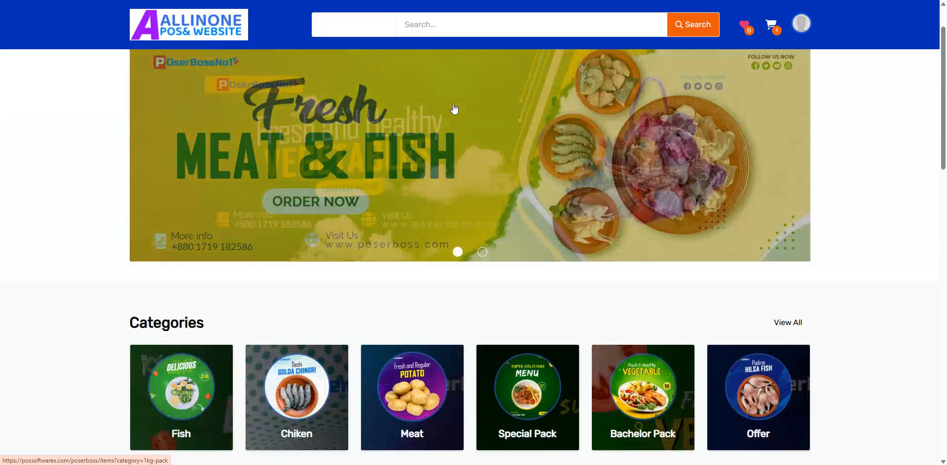
{"action": "scroll", "coordinate": [454, 109], "scroll_direction": "up", "scroll_amount": 2}
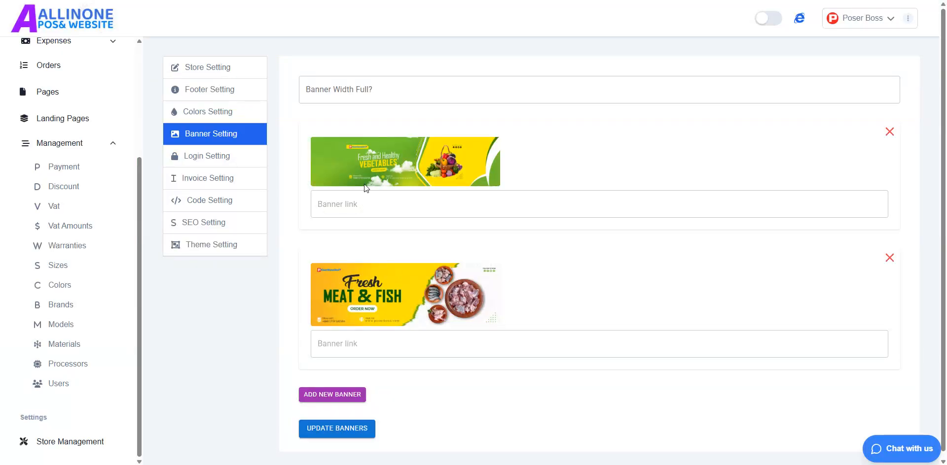
{"action": "left_click", "coordinate": [366, 194]}
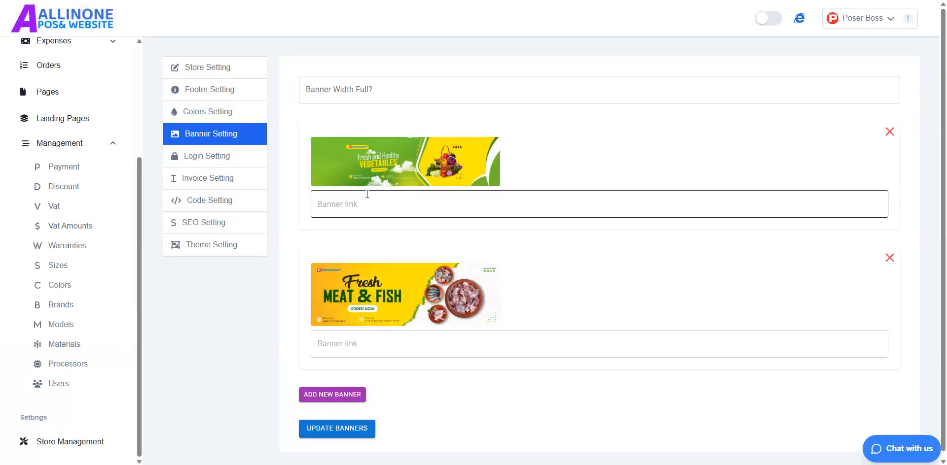
{"action": "left_click", "coordinate": [399, 212]}
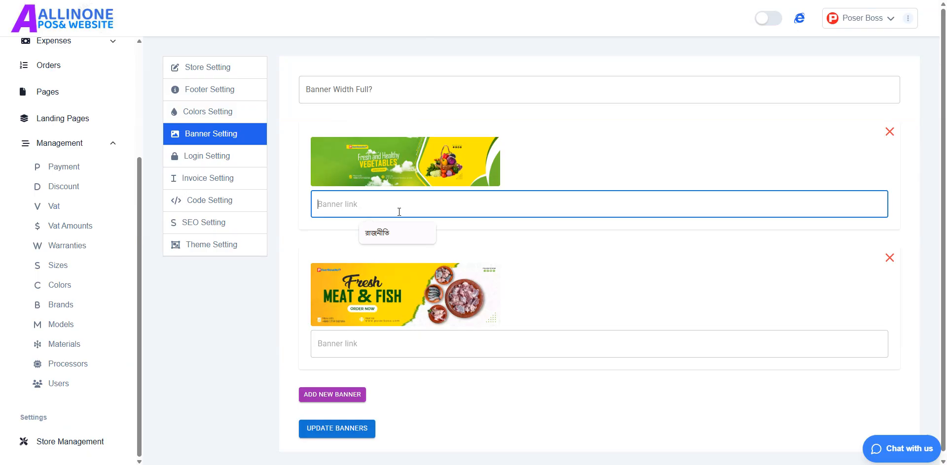
{"action": "left_click", "coordinate": [414, 213]}
{"action": "scroll", "coordinate": [413, 215], "scroll_direction": "down", "scroll_amount": 2}
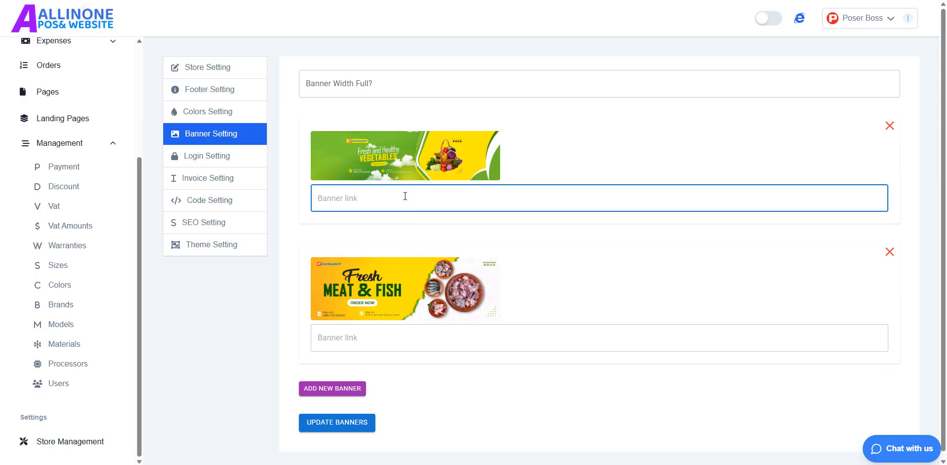
- Add an empty banner entry below the existing ones and update the banners
{"action": "scroll", "coordinate": [399, 212], "scroll_direction": "down", "scroll_amount": 2}
{"action": "left_click", "coordinate": [334, 383]}
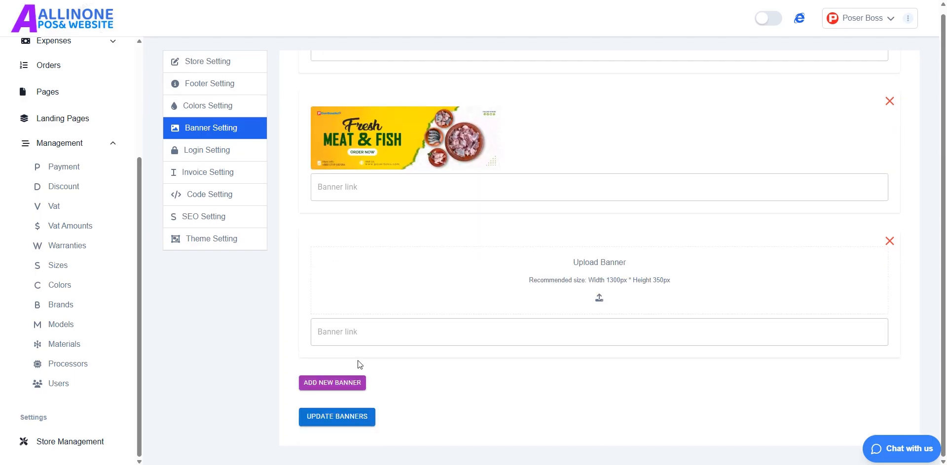
{"action": "left_click", "coordinate": [350, 419]}
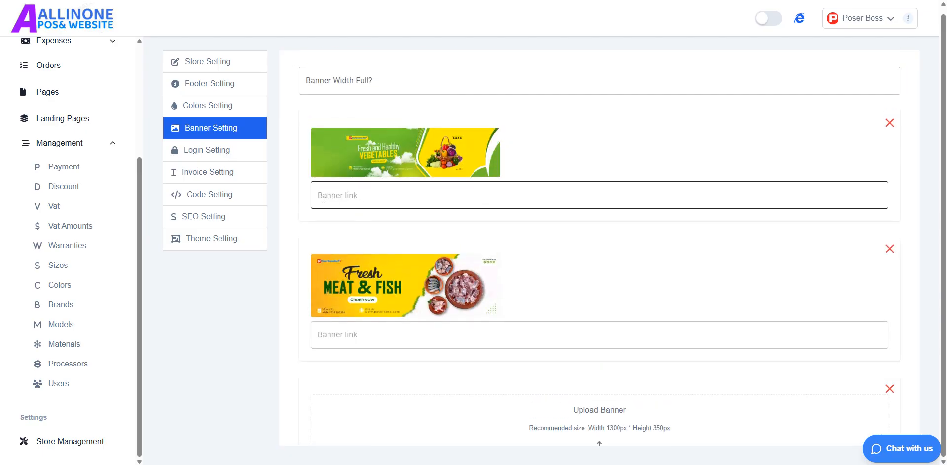
- Review the Login Setting signup image and the logo, address and phone fields in Invoice Setting
{"action": "left_click", "coordinate": [244, 160]}
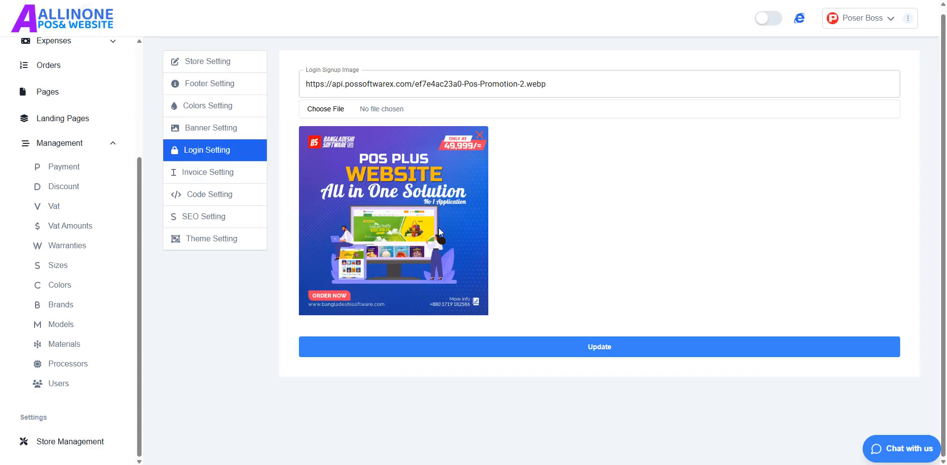
{"action": "left_click", "coordinate": [227, 181]}
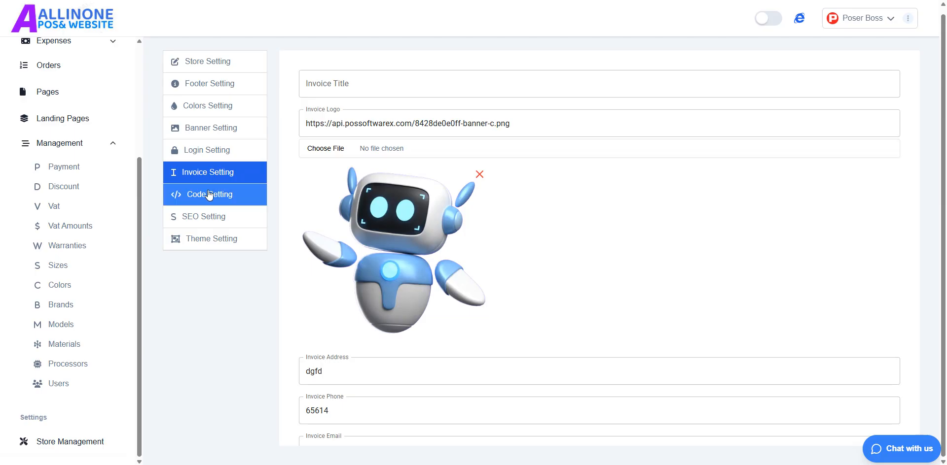
- Open the first listed customer's sales and examine a sale invoice's logo, contact details and Invoice Bill title
{"action": "scroll", "coordinate": [78, 156], "scroll_direction": "up", "scroll_amount": 3}
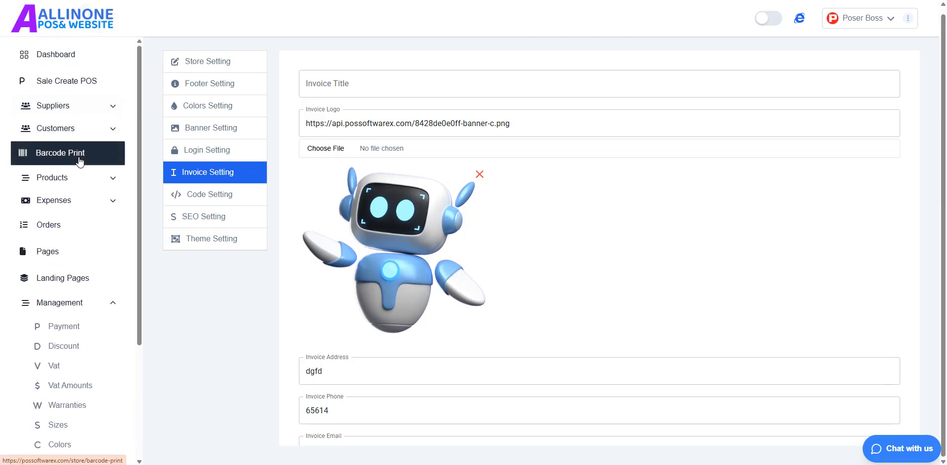
{"action": "left_click", "coordinate": [76, 129]}
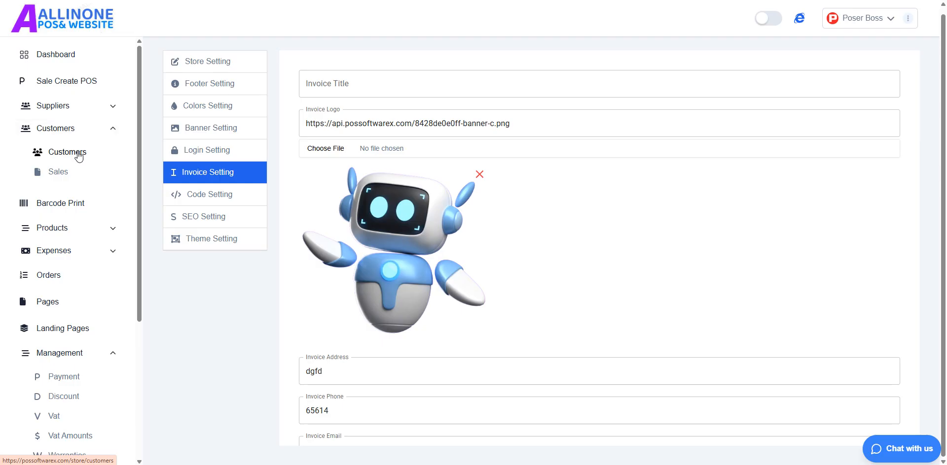
{"action": "left_click", "coordinate": [78, 156]}
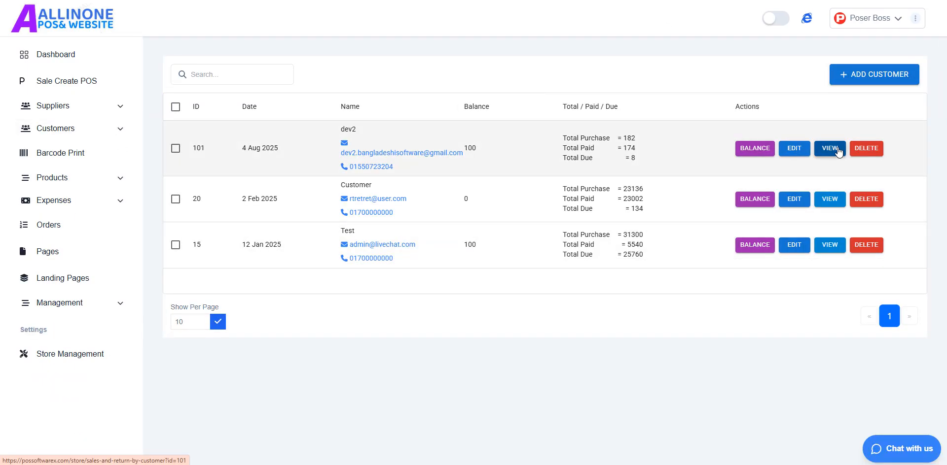
{"action": "left_click", "coordinate": [839, 151]}
{"action": "left_click", "coordinate": [791, 151]}
{"action": "scroll", "coordinate": [553, 193], "scroll_direction": "down", "scroll_amount": 1}
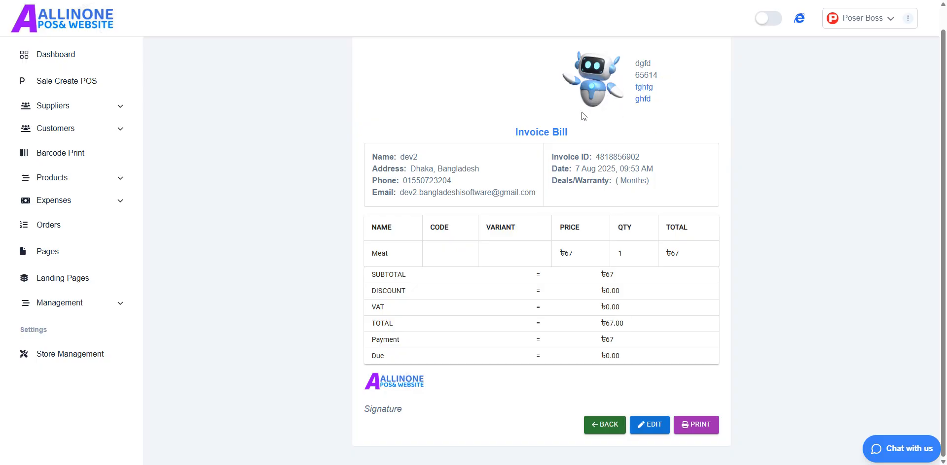
{"action": "left_click_drag", "start_coordinate": [570, 132], "coordinate": [460, 131]}
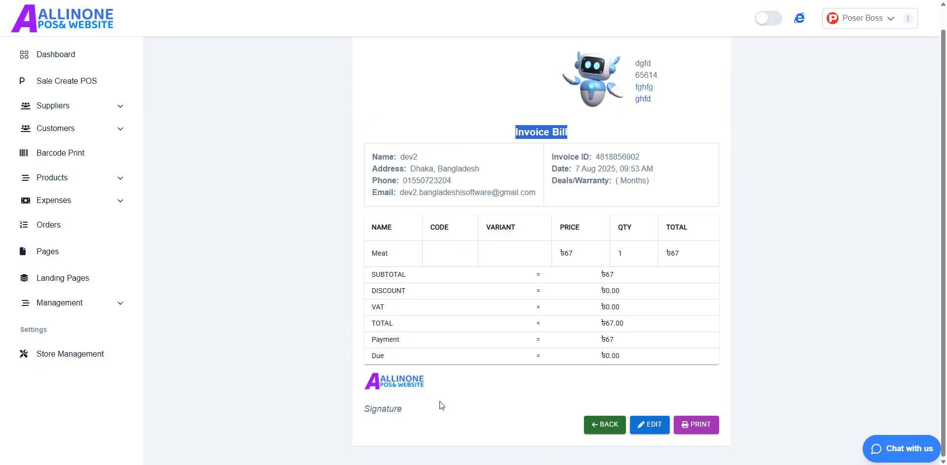
- Set the Invoice Address to abcshop, update the invoice settings and check the contact details on a sale invoice
{"action": "left_click_drag", "start_coordinate": [439, 402], "coordinate": [496, 336]}
{"action": "left_click", "coordinate": [464, 1]}
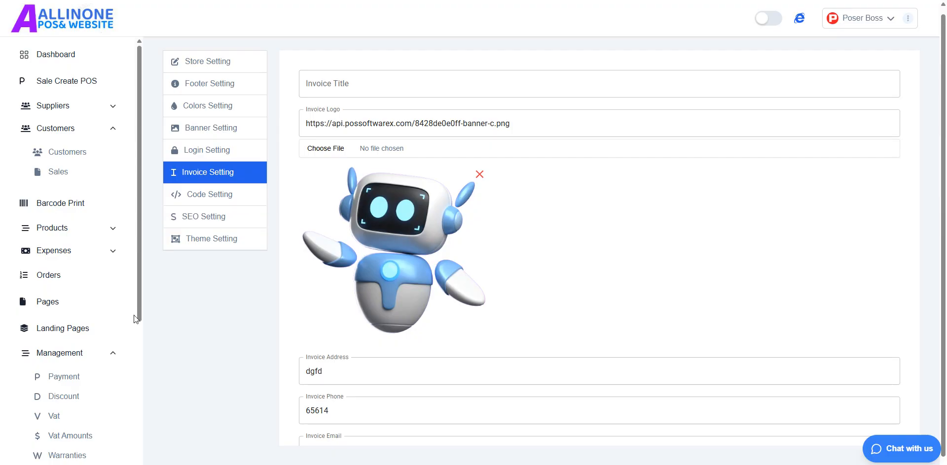
{"action": "scroll", "coordinate": [124, 346], "scroll_direction": "down", "scroll_amount": 4}
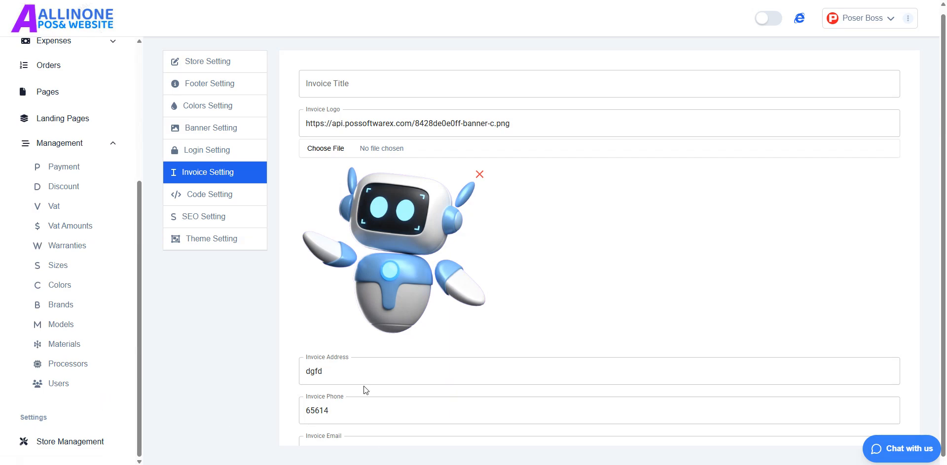
{"action": "left_click_drag", "start_coordinate": [340, 372], "coordinate": [281, 355]}
{"action": "scroll", "coordinate": [296, 356], "scroll_direction": "down", "scroll_amount": 2}
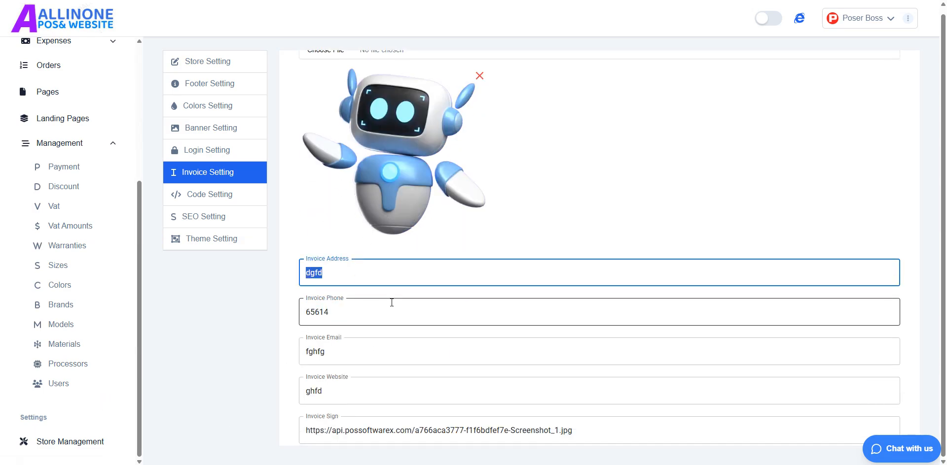
{"action": "type", "text": "abc"}
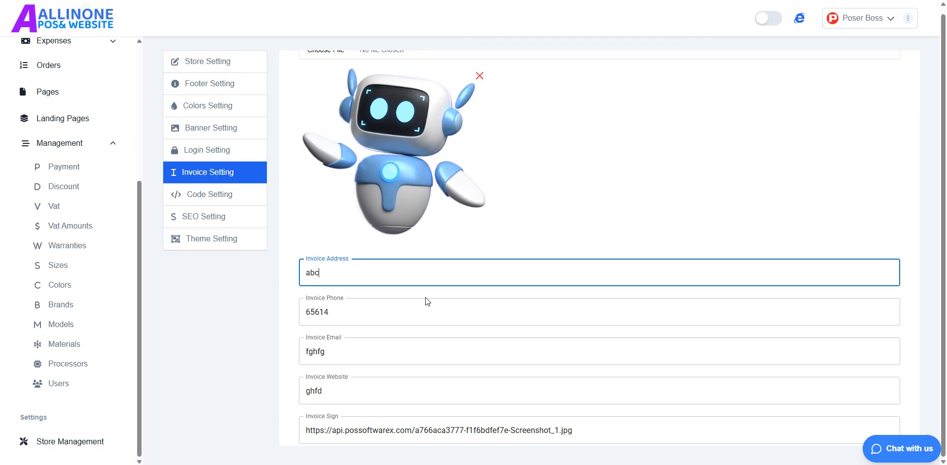
{"action": "type", "text": "shop"}
{"action": "scroll", "coordinate": [426, 300], "scroll_direction": "down", "scroll_amount": 3}
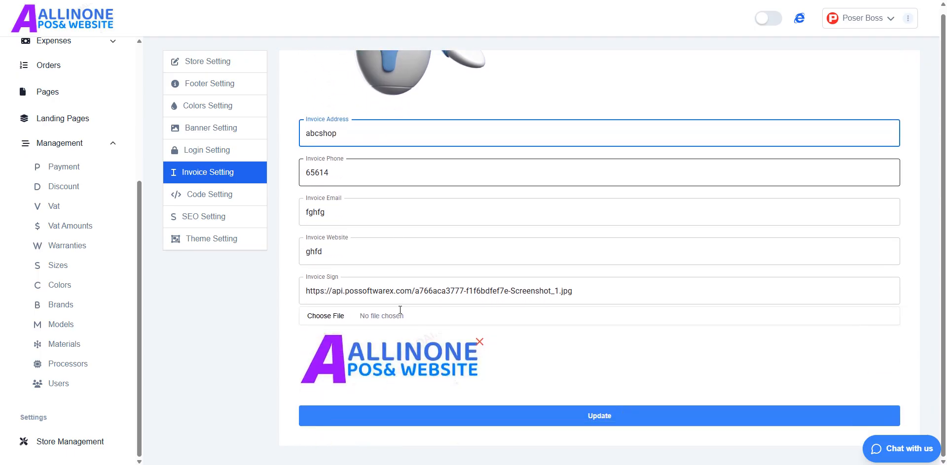
{"action": "left_click", "coordinate": [608, 420]}
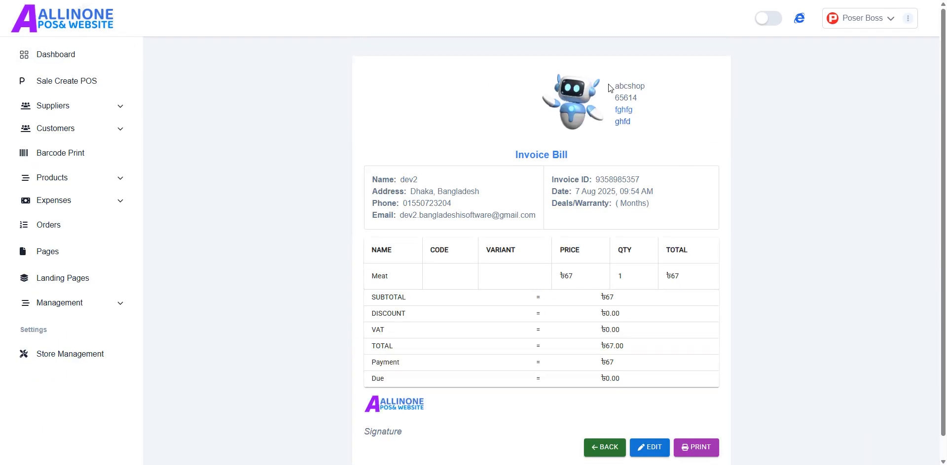
{"action": "left_click_drag", "start_coordinate": [611, 88], "coordinate": [661, 140]}
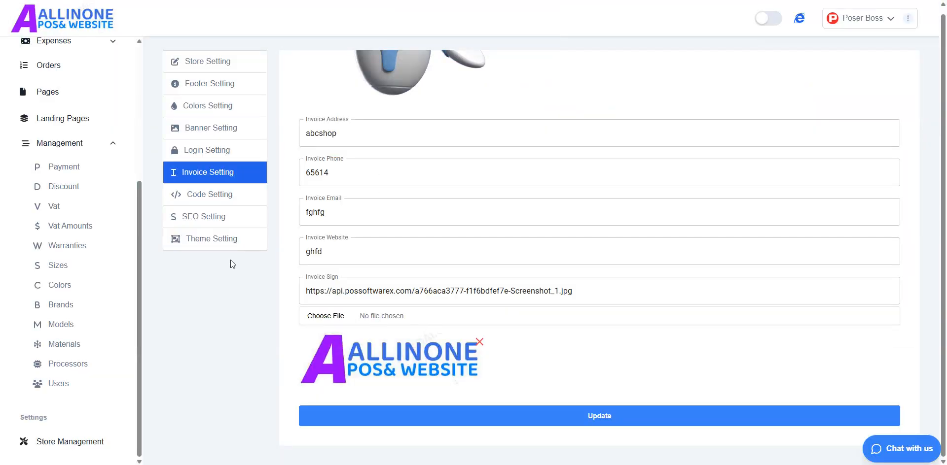
{"action": "scroll", "coordinate": [503, 276], "scroll_direction": "up", "scroll_amount": 3}
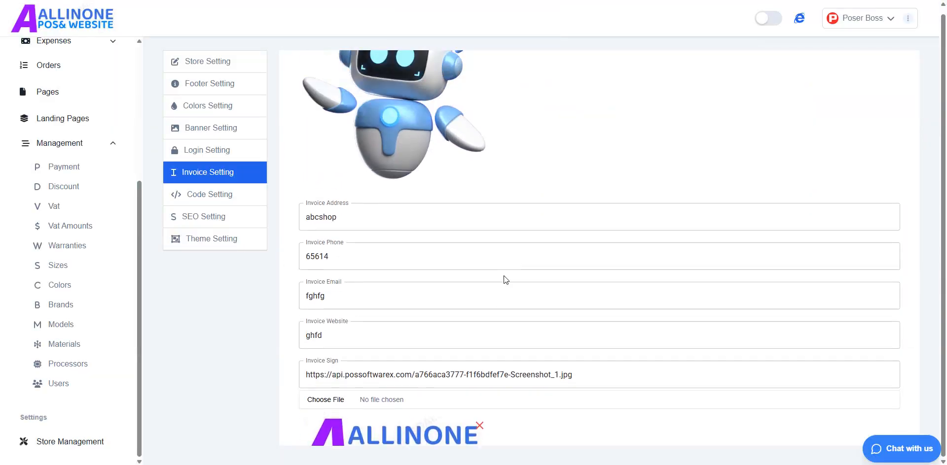
- Open Code Setting and examine its Map field alongside the storefront's Contact page
{"action": "left_click", "coordinate": [234, 196]}
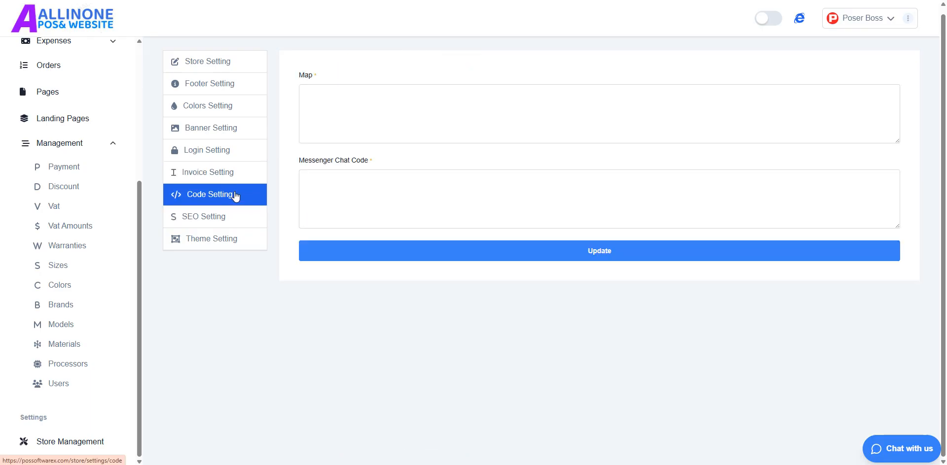
{"action": "scroll", "coordinate": [321, 123], "scroll_direction": "up", "scroll_amount": 1}
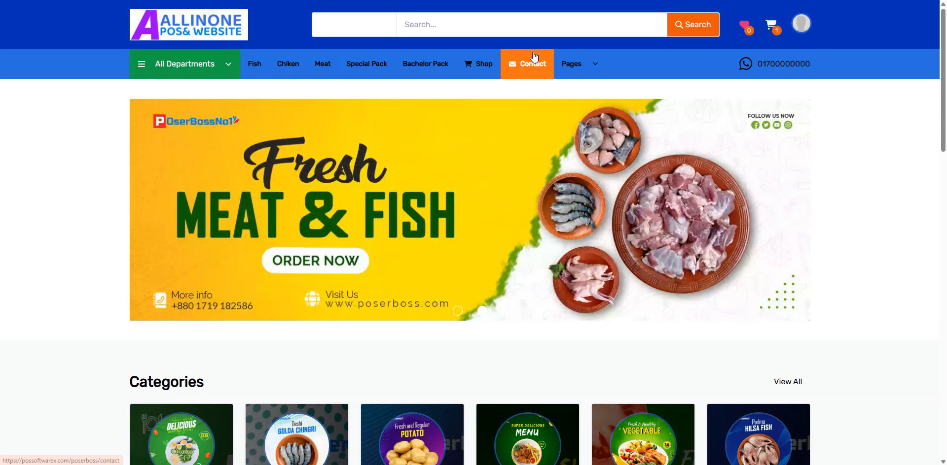
{"action": "left_click", "coordinate": [534, 58]}
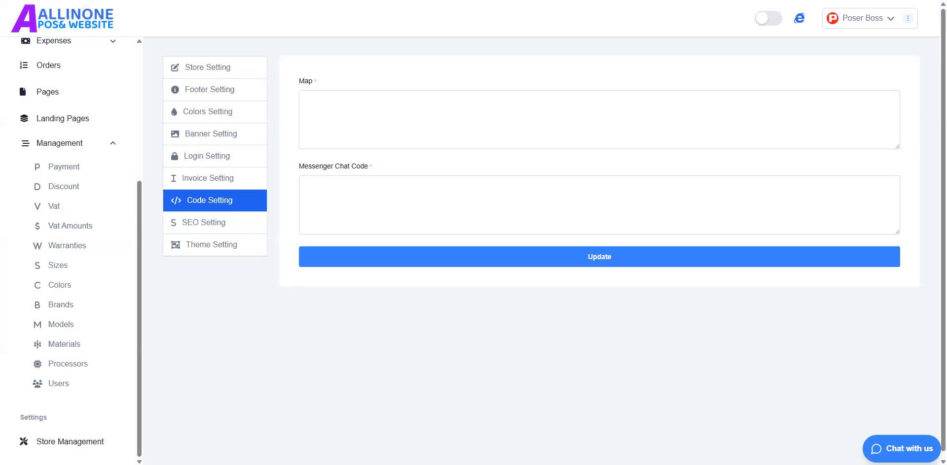
{"action": "left_click", "coordinate": [392, 140]}
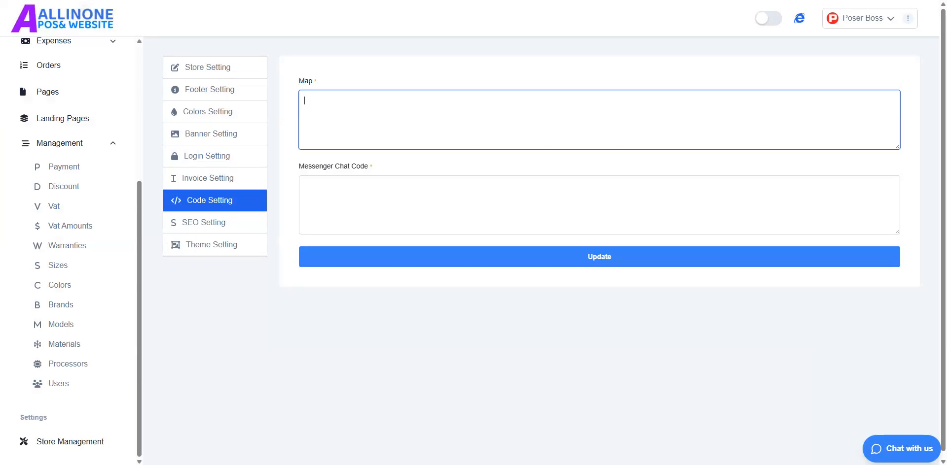
- Examine the Messenger Chat Code field alongside the storefront home page where the chat would be placed
{"action": "left_click_drag", "start_coordinate": [301, 171], "coordinate": [391, 162]}
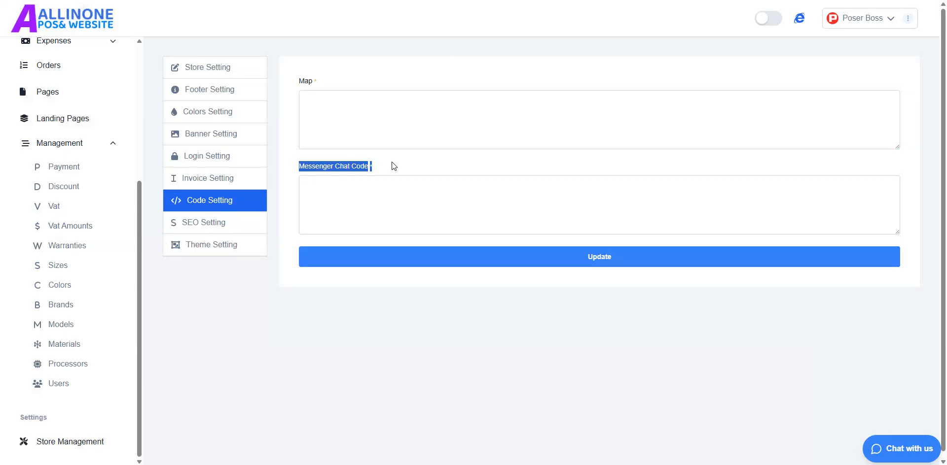
{"action": "left_click", "coordinate": [379, 193]}
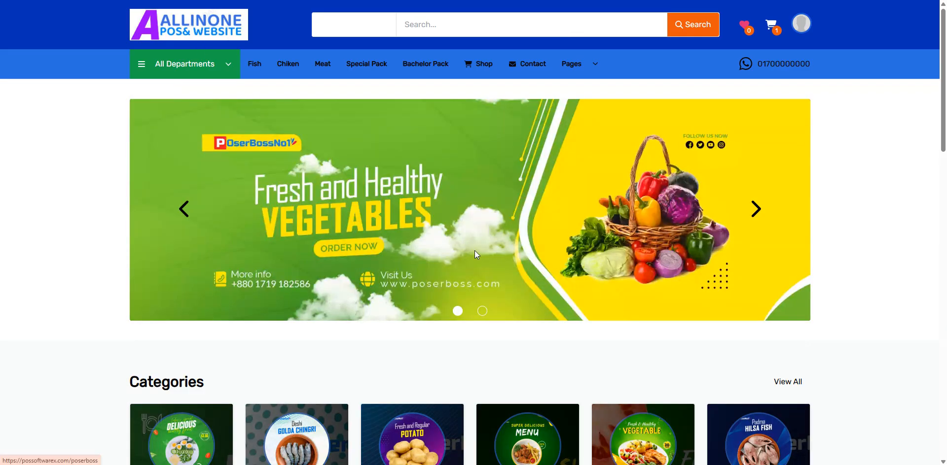
{"action": "scroll", "coordinate": [706, 328], "scroll_direction": "down", "scroll_amount": 3}
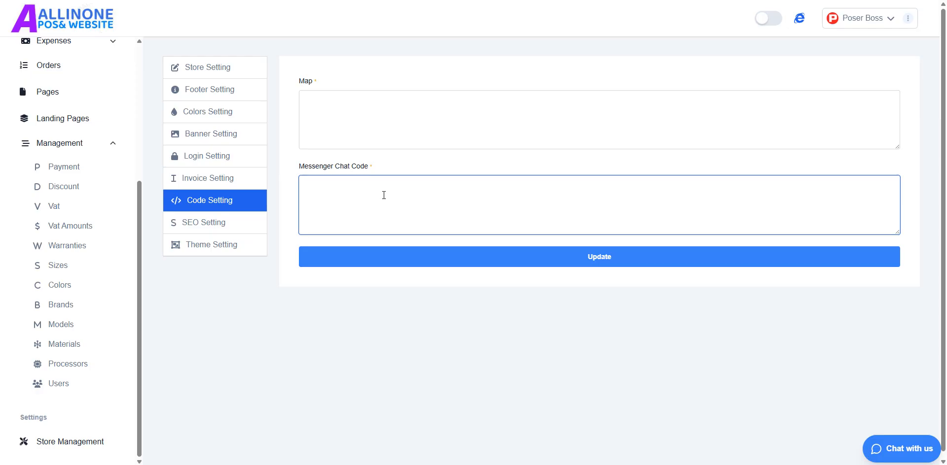
{"action": "left_click_drag", "start_coordinate": [303, 170], "coordinate": [344, 203]}
{"action": "left_click", "coordinate": [344, 203]}
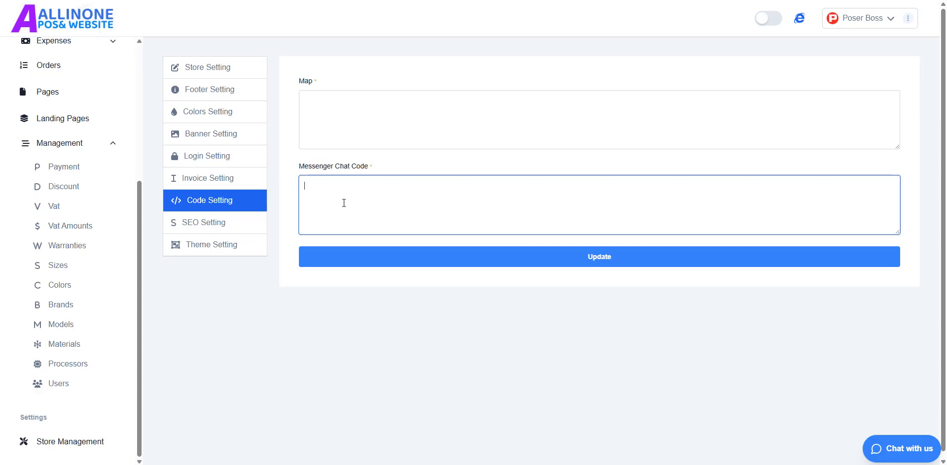
{"action": "left_click", "coordinate": [575, 265]}
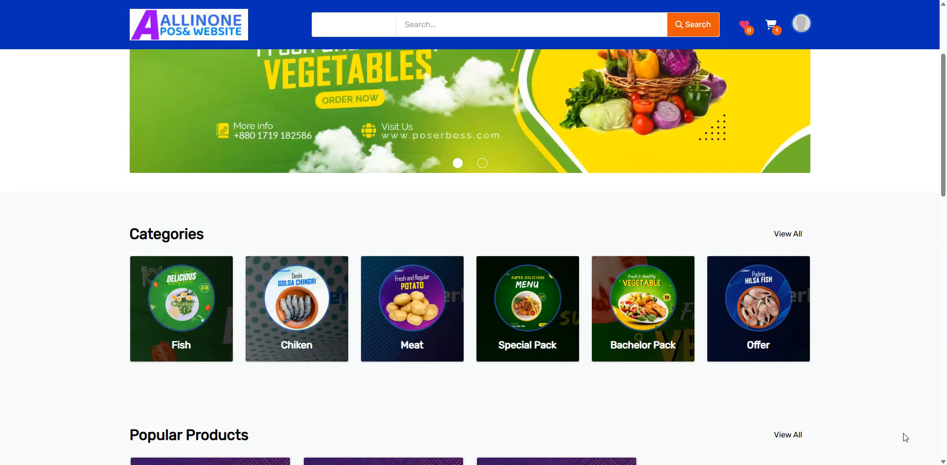
{"action": "left_click_drag", "start_coordinate": [906, 452], "coordinate": [906, 395]}
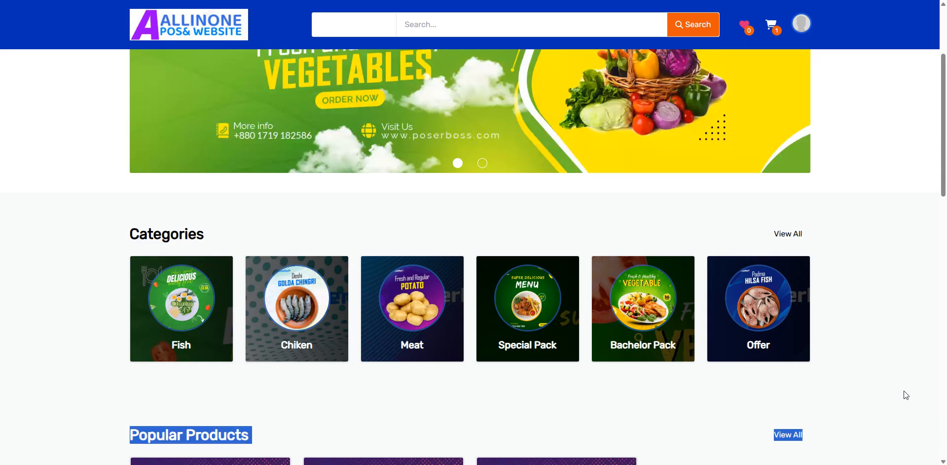
{"action": "left_click", "coordinate": [902, 424]}
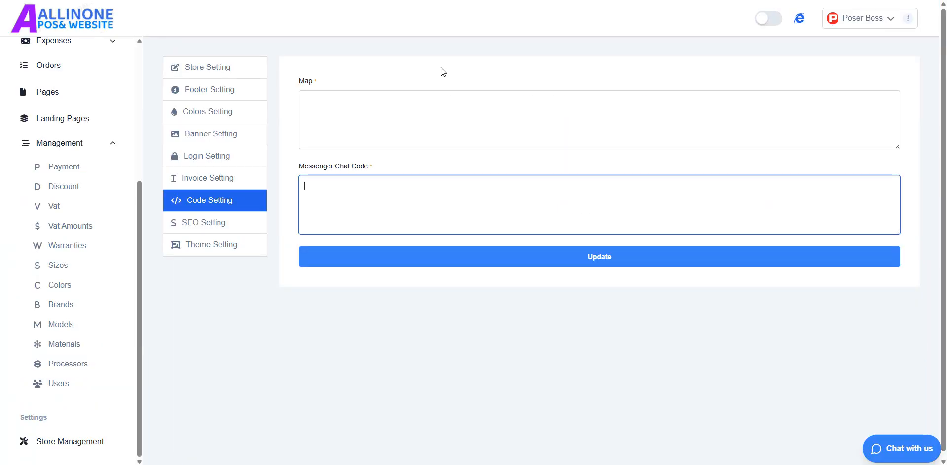
- Review the SEO Setting meta and OG image fields, and compare the Theme Setting options with the storefront's current theme
{"action": "left_click", "coordinate": [199, 234]}
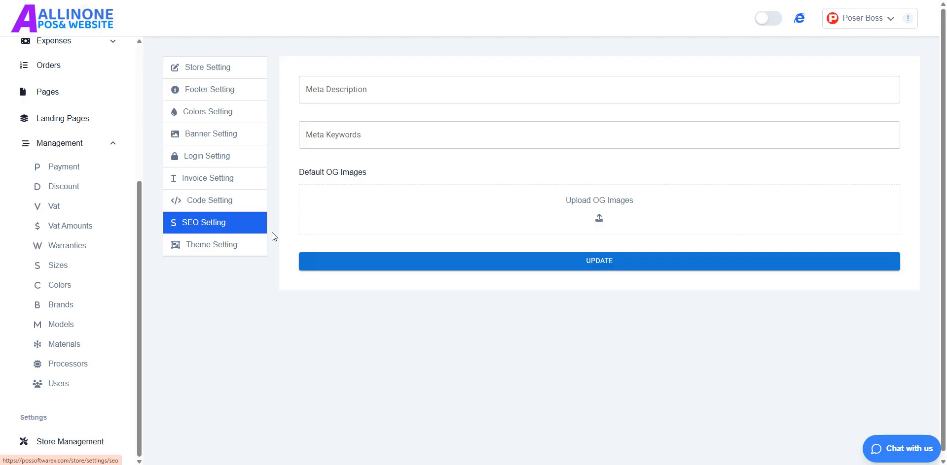
{"action": "left_click", "coordinate": [256, 245]}
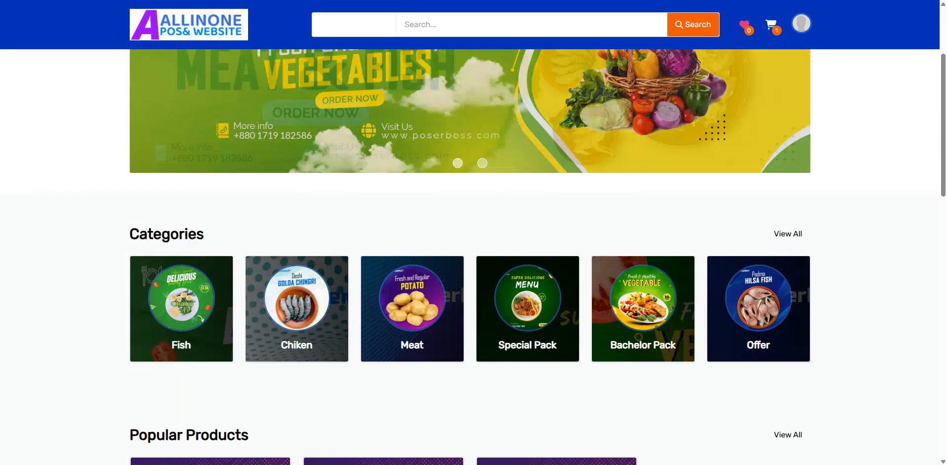
{"action": "scroll", "coordinate": [332, 197], "scroll_direction": "up", "scroll_amount": 1}
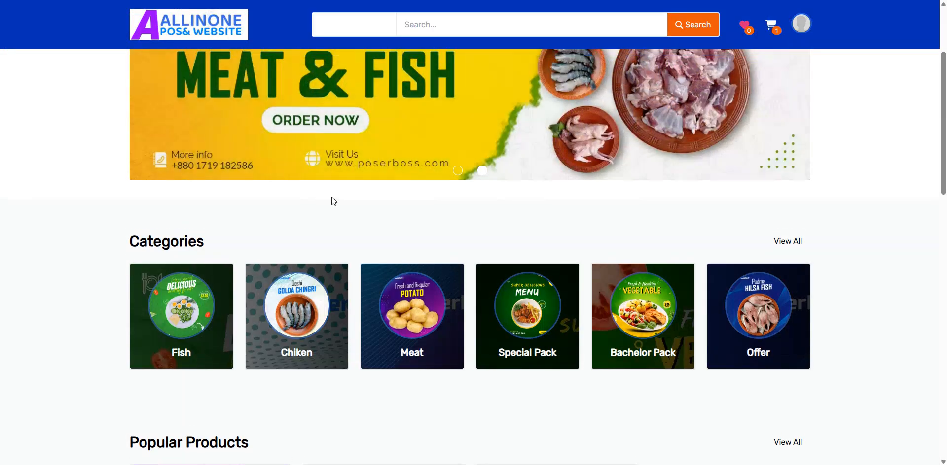
{"action": "scroll", "coordinate": [382, 190], "scroll_direction": "up", "scroll_amount": 2}
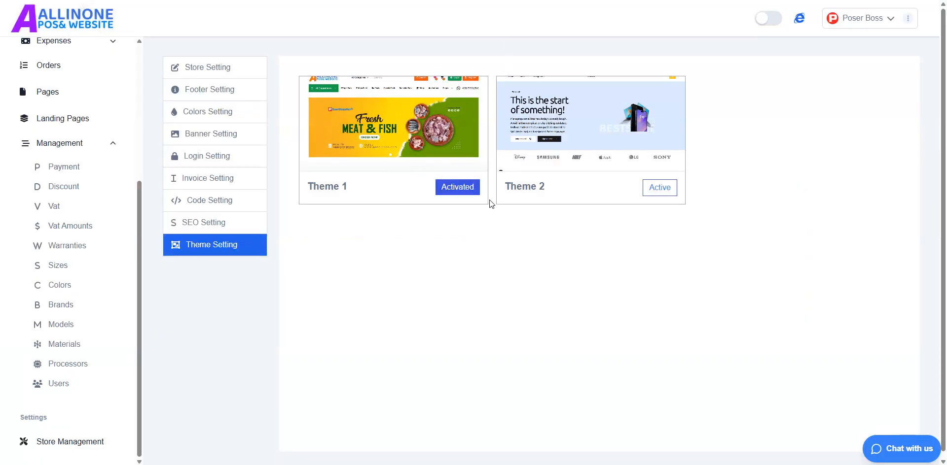
- Activate Theme 2 and reload the storefront to examine its banner, flash deals, popular products and featured categories
{"action": "left_click", "coordinate": [665, 194]}
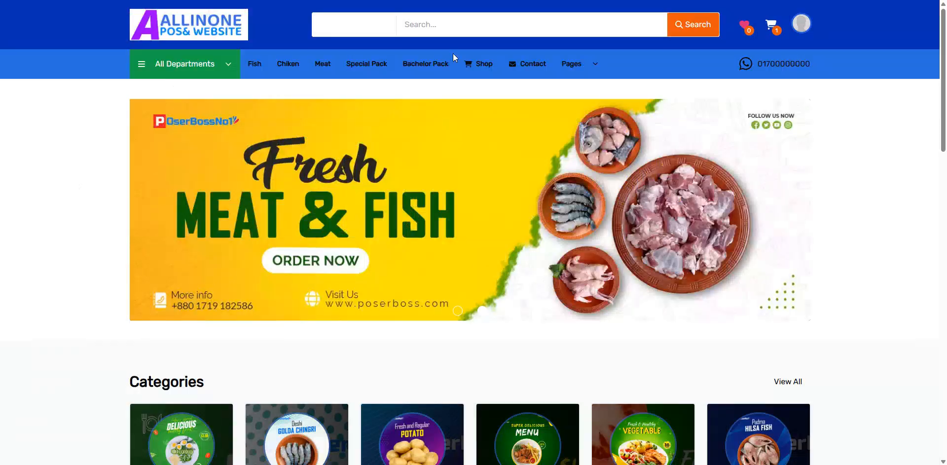
{"action": "key", "text": "F5"}
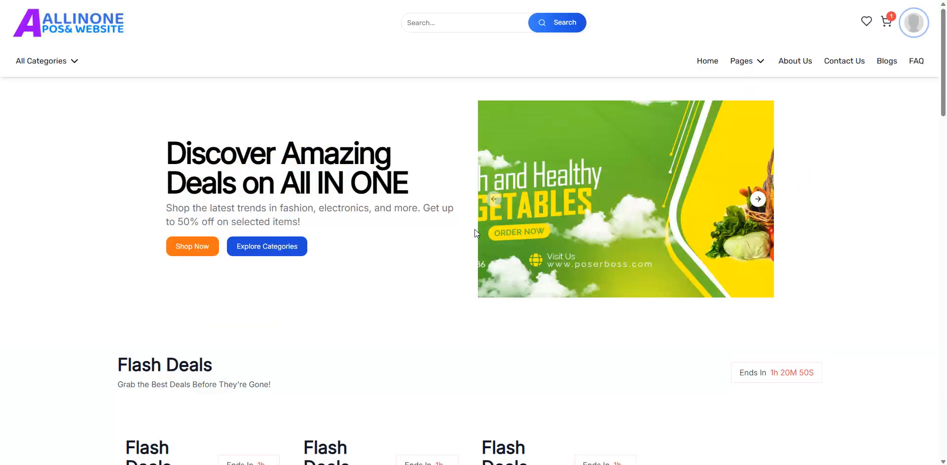
{"action": "scroll", "coordinate": [372, 245], "scroll_direction": "down", "scroll_amount": 10}
{"action": "scroll", "coordinate": [367, 242], "scroll_direction": "up", "scroll_amount": 10}
{"action": "scroll", "coordinate": [735, 239], "scroll_direction": "down", "scroll_amount": 15}
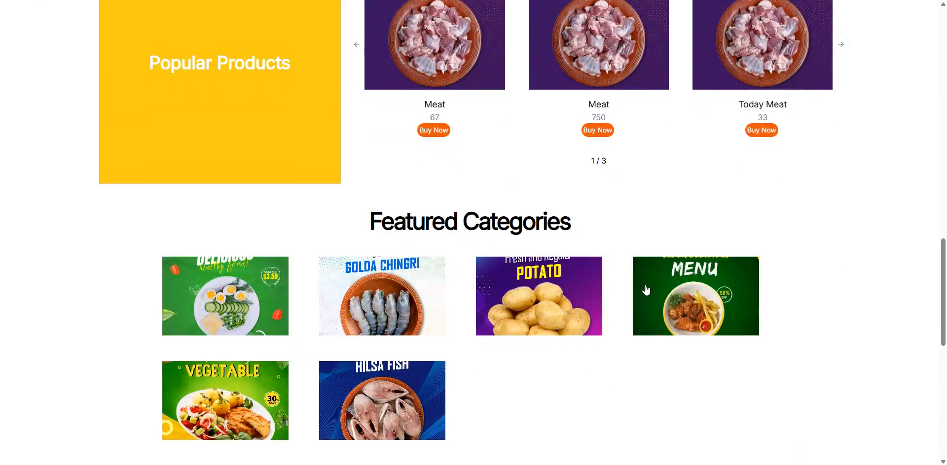
{"action": "scroll", "coordinate": [646, 290], "scroll_direction": "down", "scroll_amount": 3}
- Reactivate Theme 1 in Theme Setting and reload the storefront
{"action": "key", "text": "ctrl+Tab"}
{"action": "left_click", "coordinate": [462, 188]}
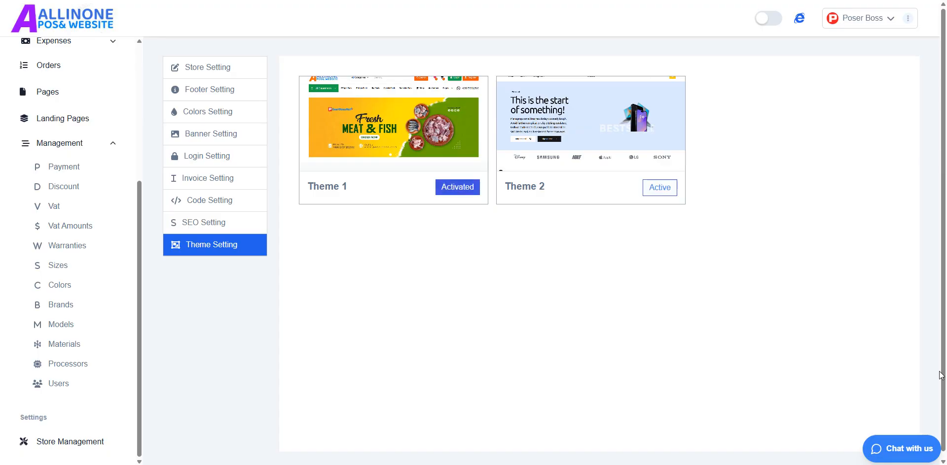
{"action": "key", "text": "ctrl+Tab"}
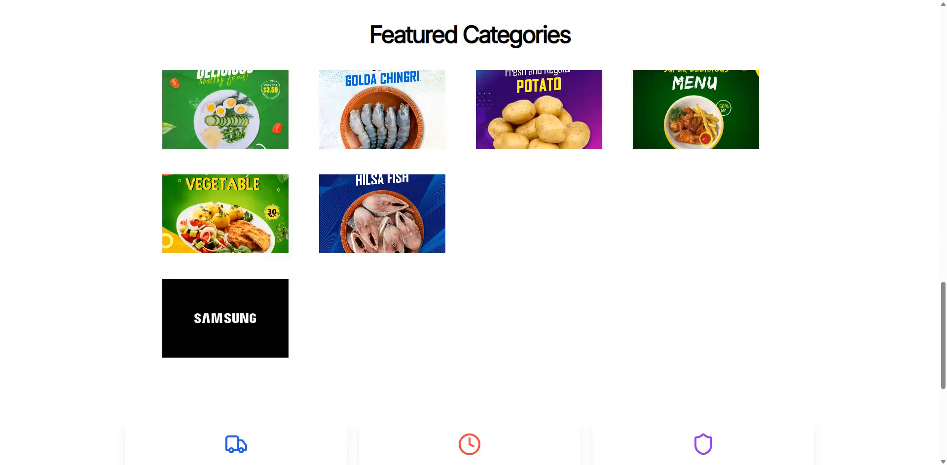
{"action": "key", "text": "F5"}
{"action": "key", "text": "ctrl+Tab"}
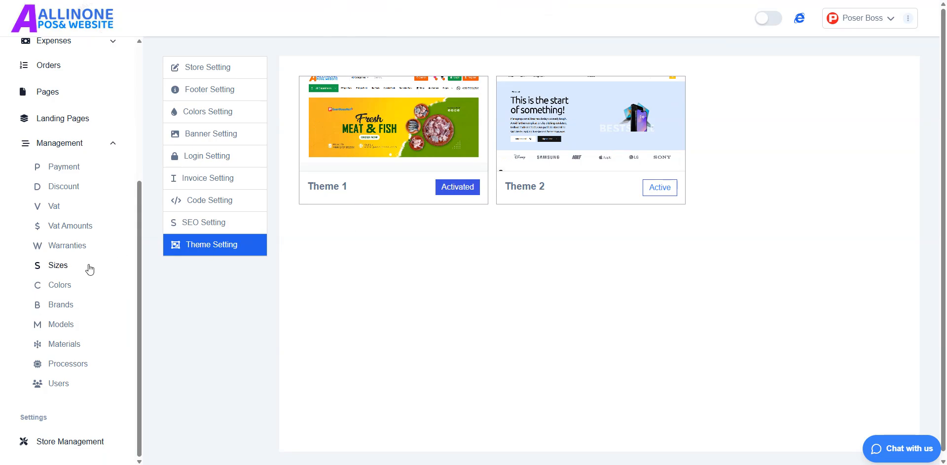
- Collapse the Management and Customers groups, and examine the support widget's live chat and ticket form before closing it
{"action": "left_click", "coordinate": [74, 150]}
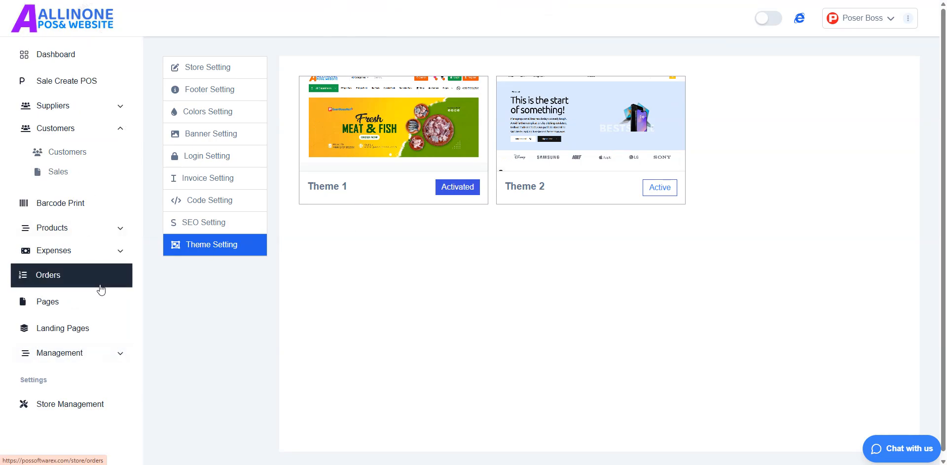
{"action": "left_click", "coordinate": [74, 134]}
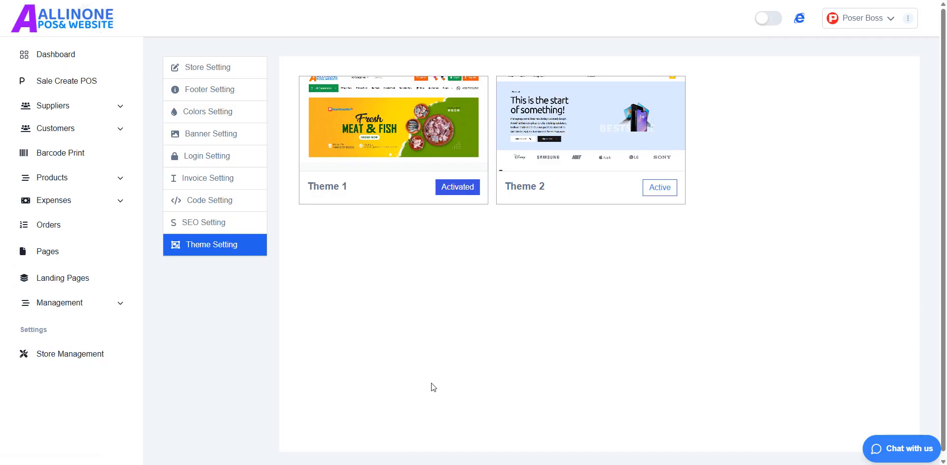
{"action": "left_click", "coordinate": [907, 449]}
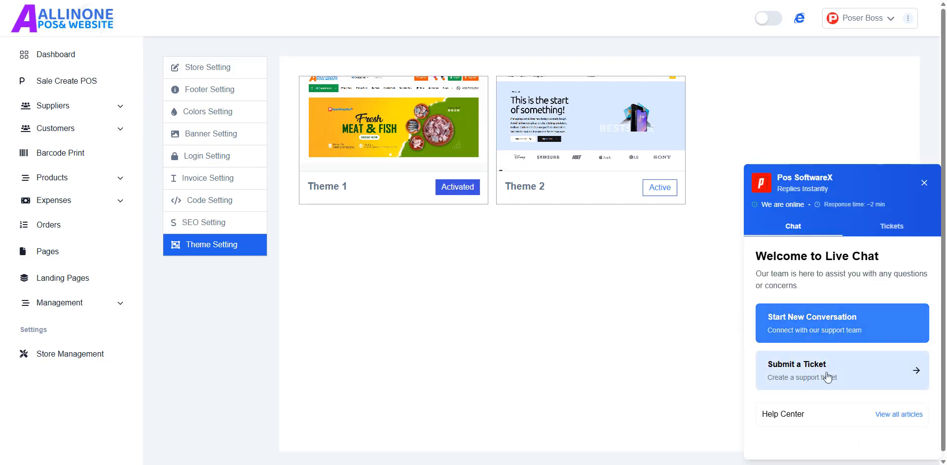
{"action": "left_click", "coordinate": [889, 228]}
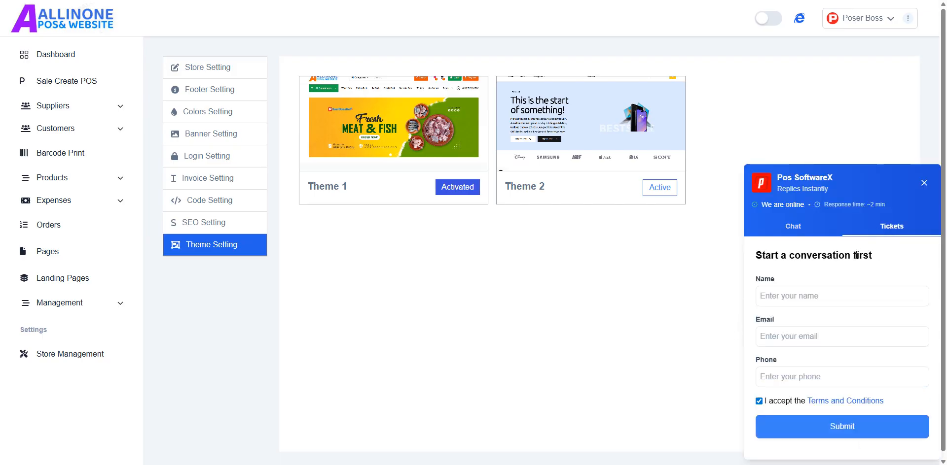
{"action": "left_click", "coordinate": [786, 229]}
{"action": "left_click", "coordinate": [924, 184]}
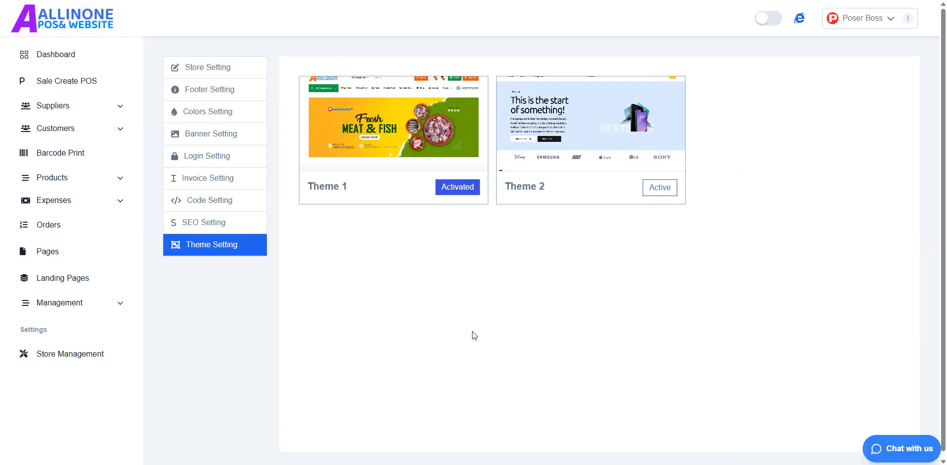